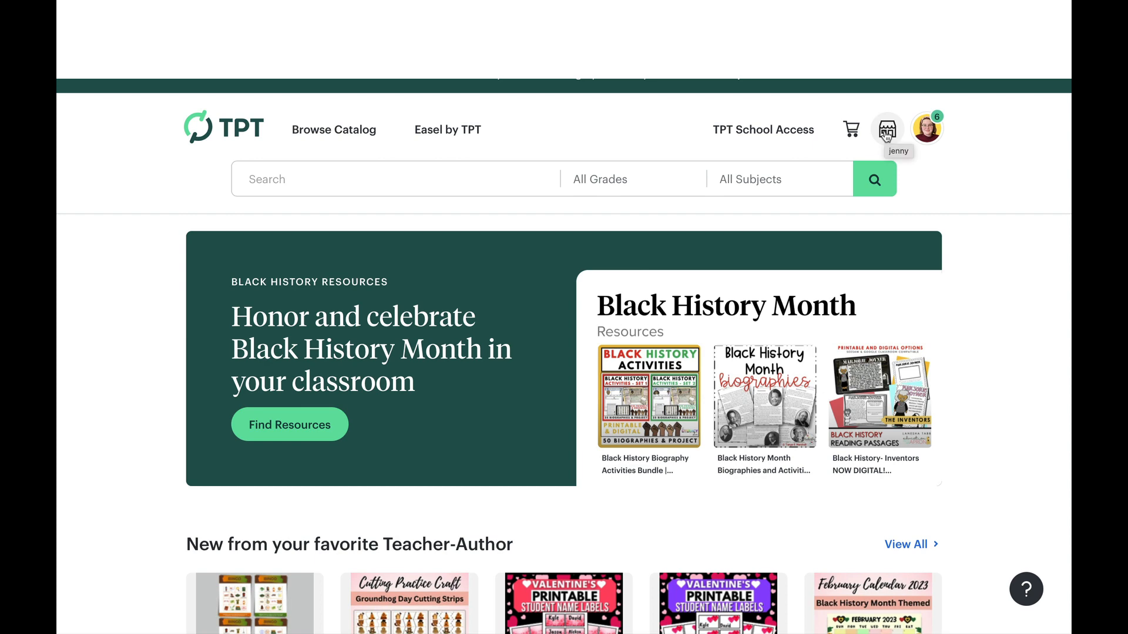
Start a new bundle of resources from the store's product listings and confirm creating a new bundle
left_click(887, 134)
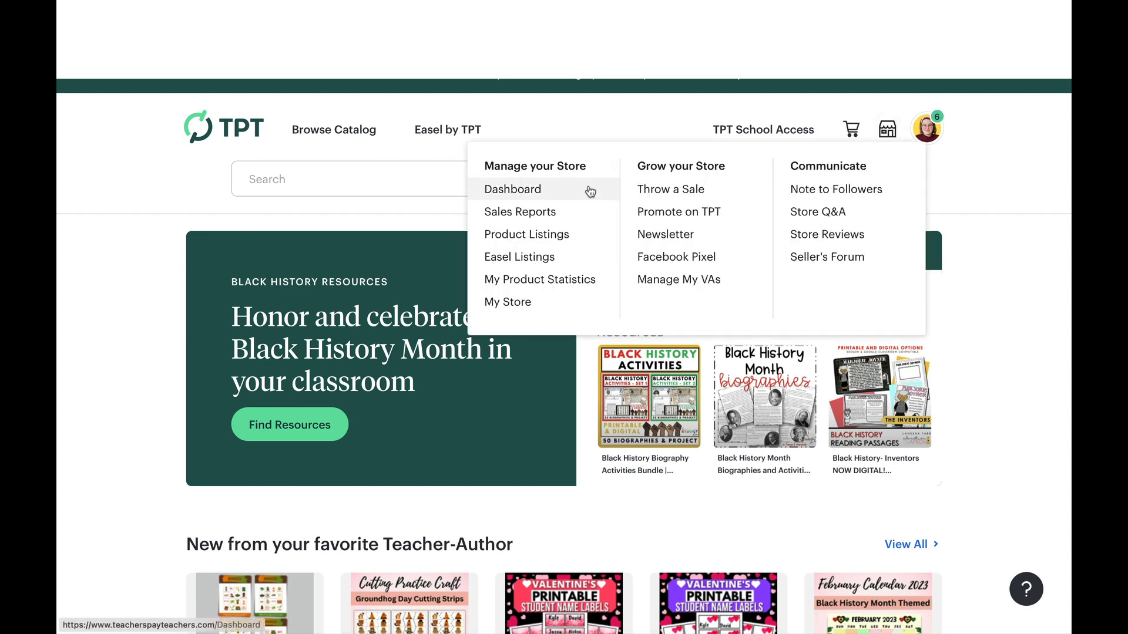
left_click(573, 236)
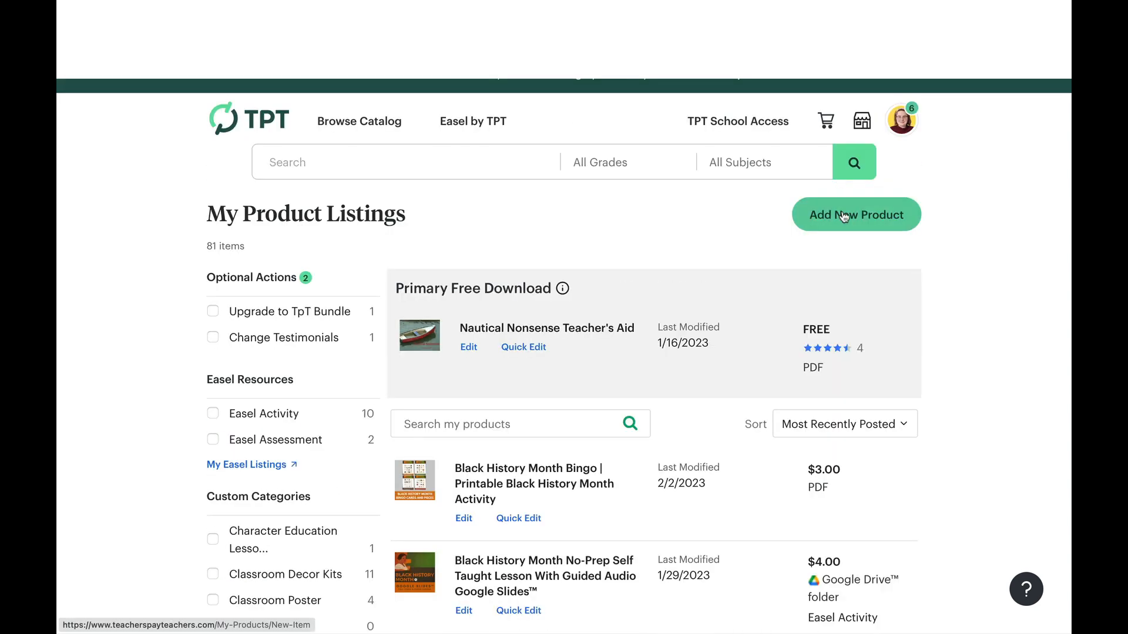
left_click(847, 227)
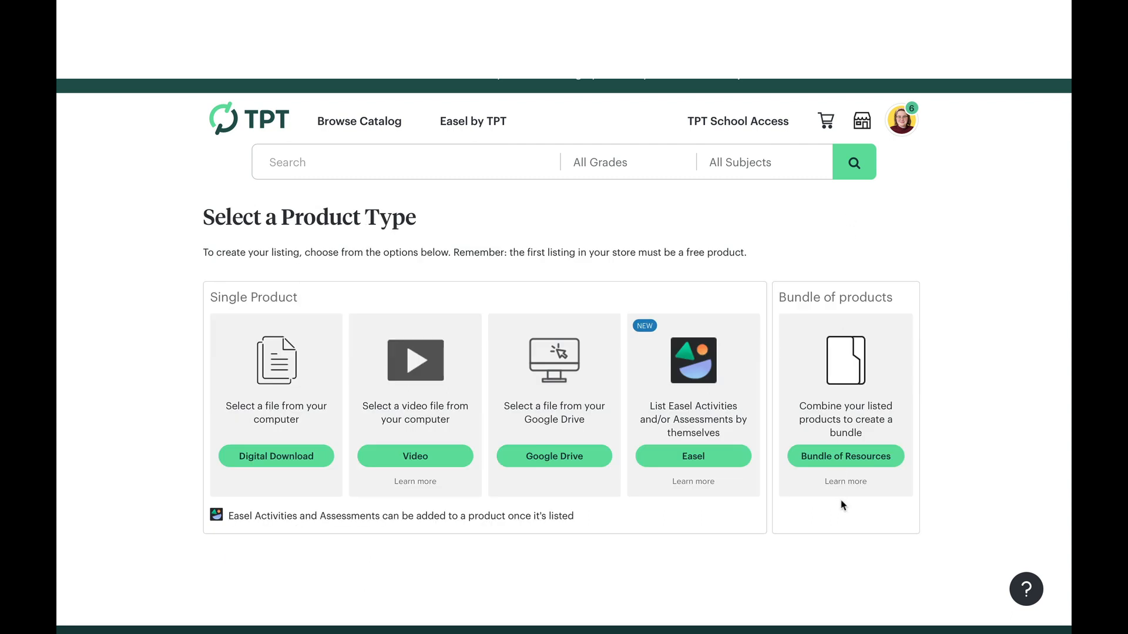
scroll(842, 505, "down", 1)
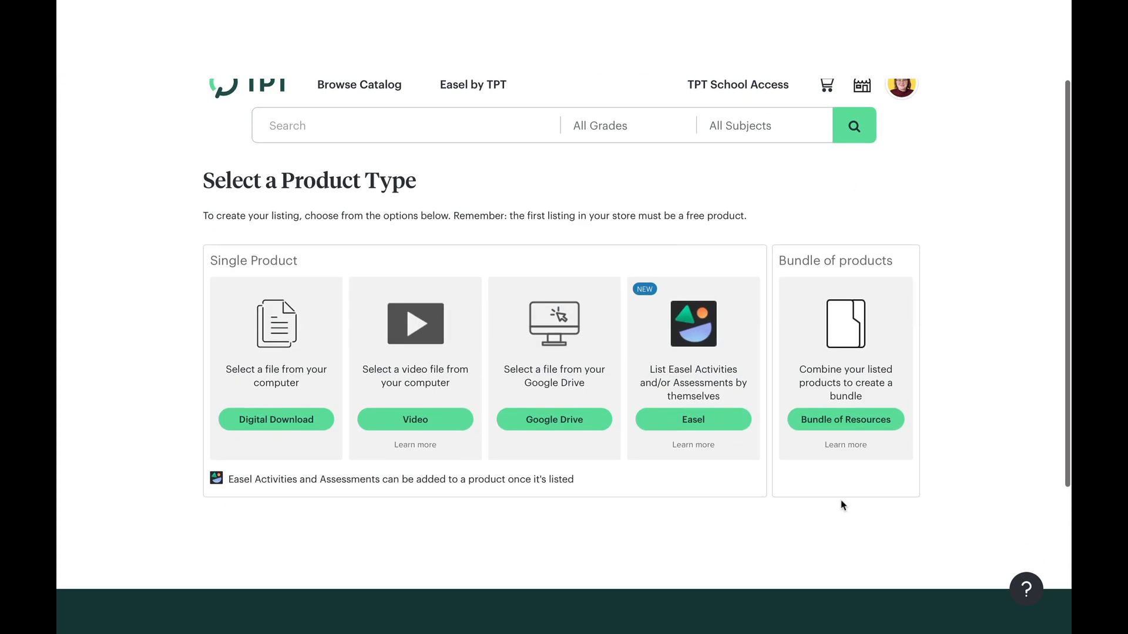
left_click(850, 421)
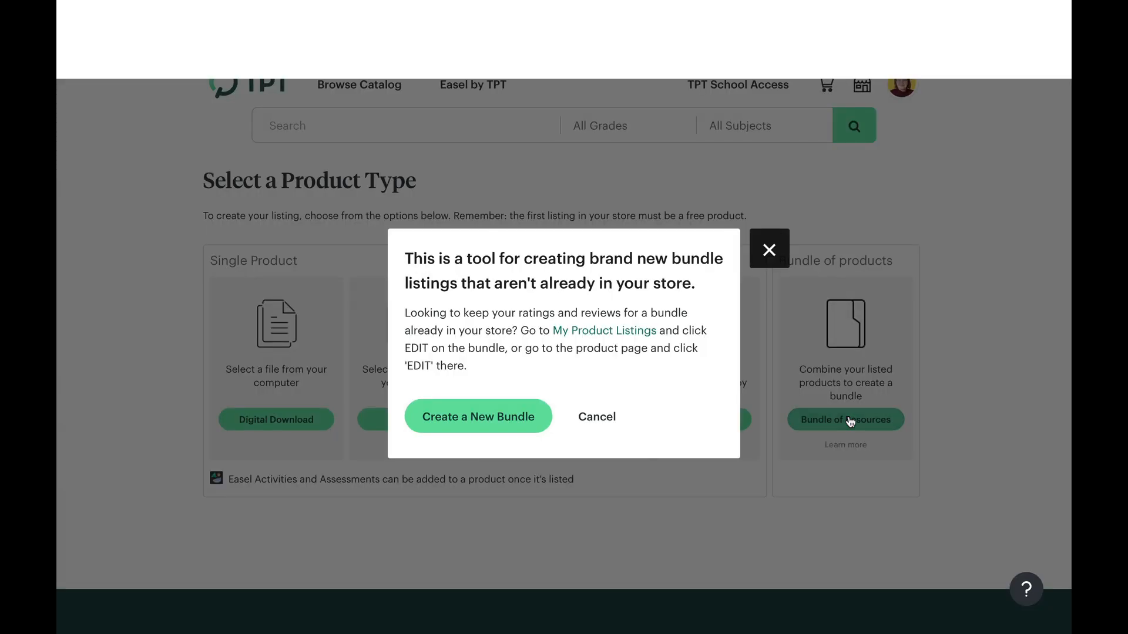
left_click(494, 428)
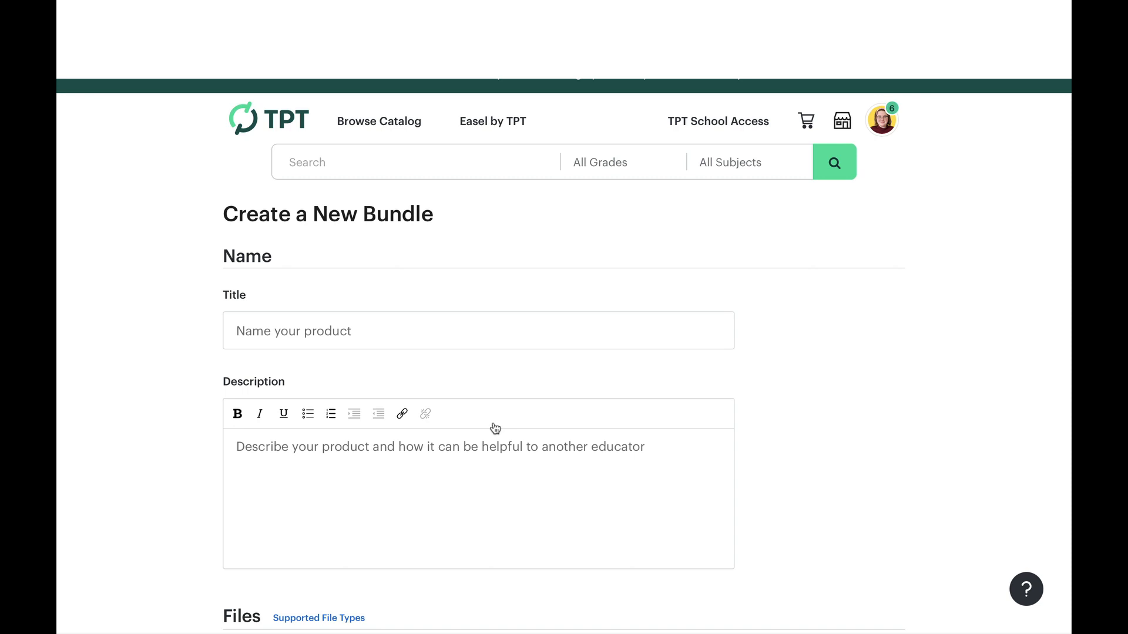
Include the Black History Month No-Prep Self Taught Lesson, Worksheets, iSpy Worksheet Activity and Bingo products in the bundle, in that order
scroll(495, 428, "down", 5)
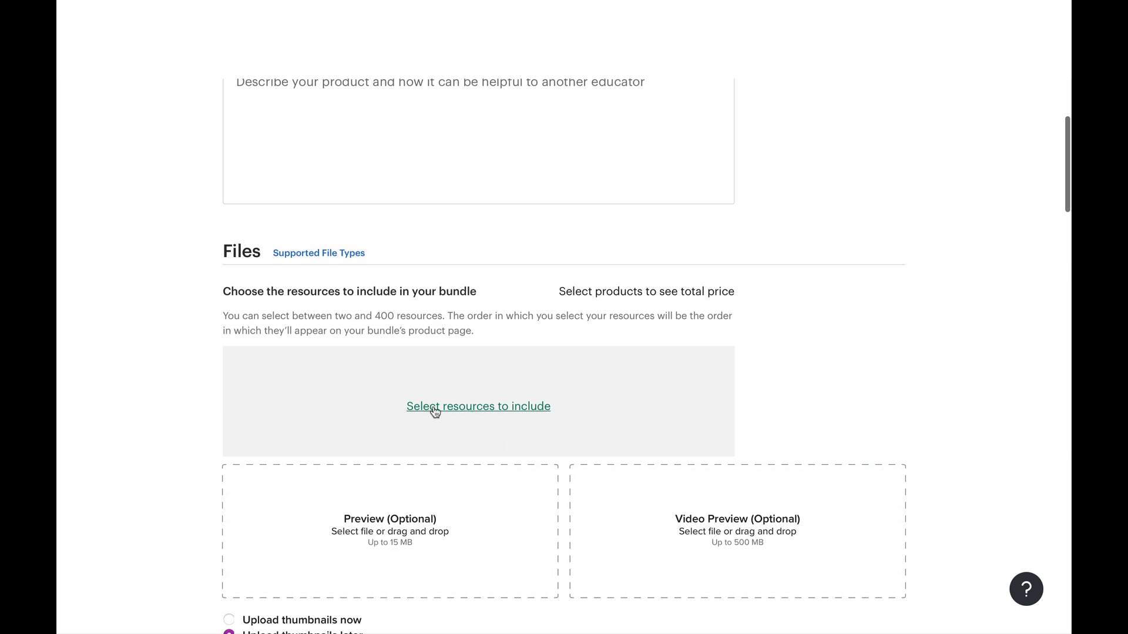
scroll(448, 411, "down", 1)
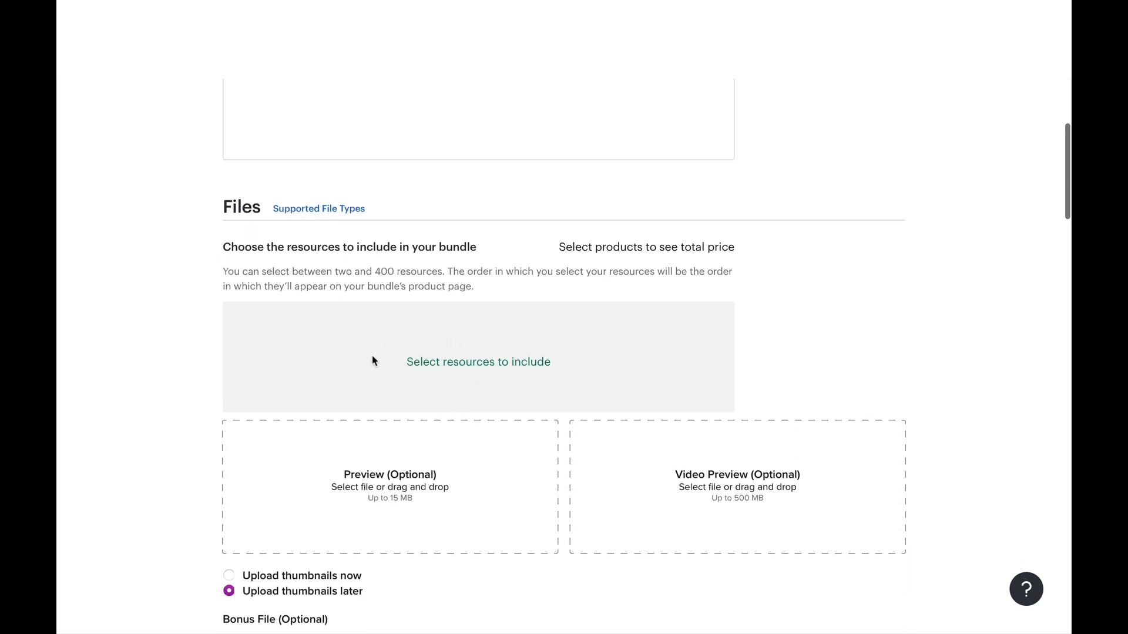
left_click(467, 363)
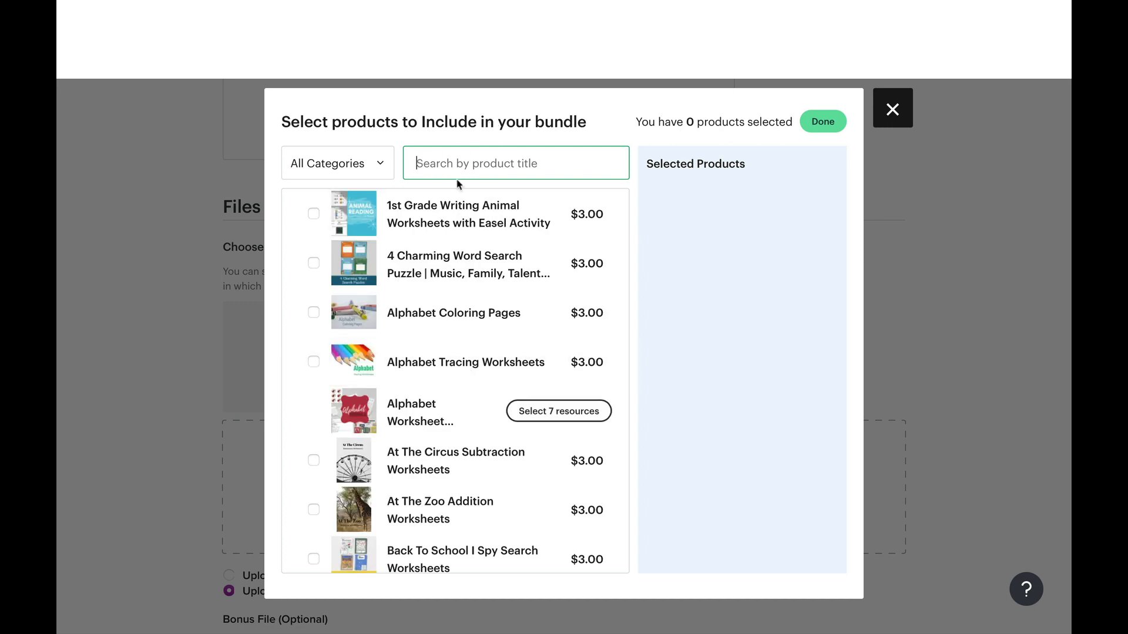
type("bla")
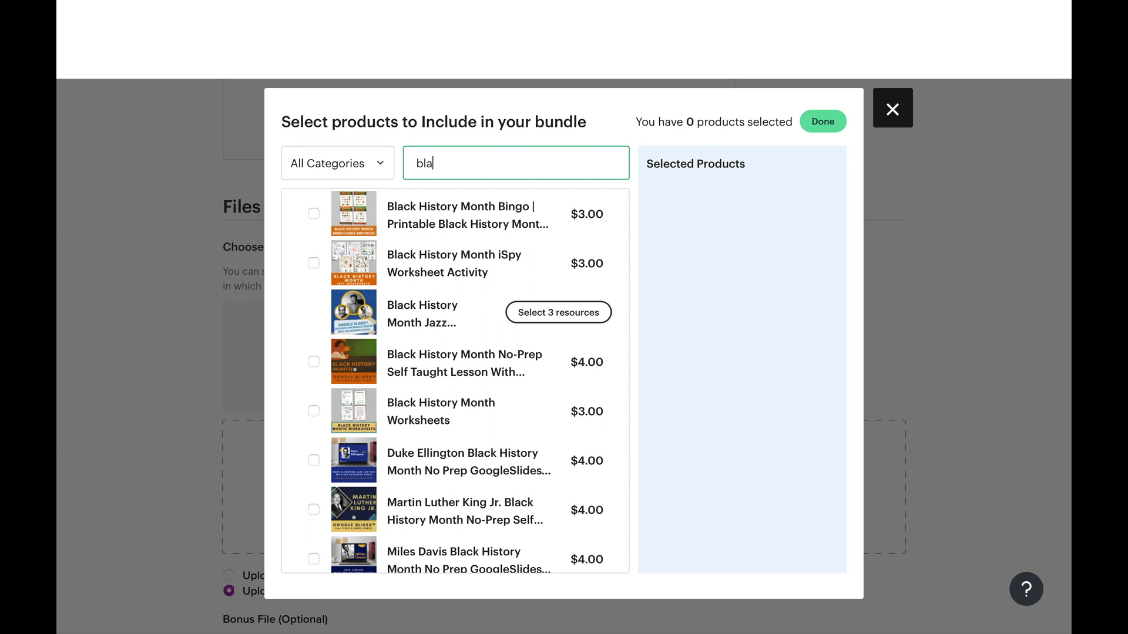
left_click(451, 373)
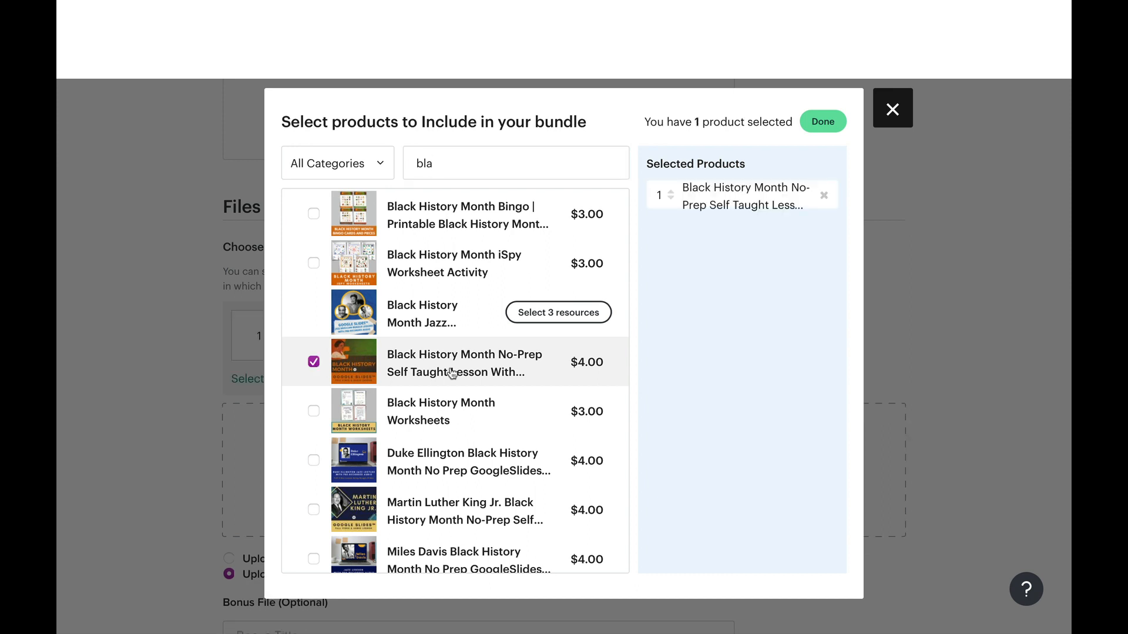
left_click(437, 425)
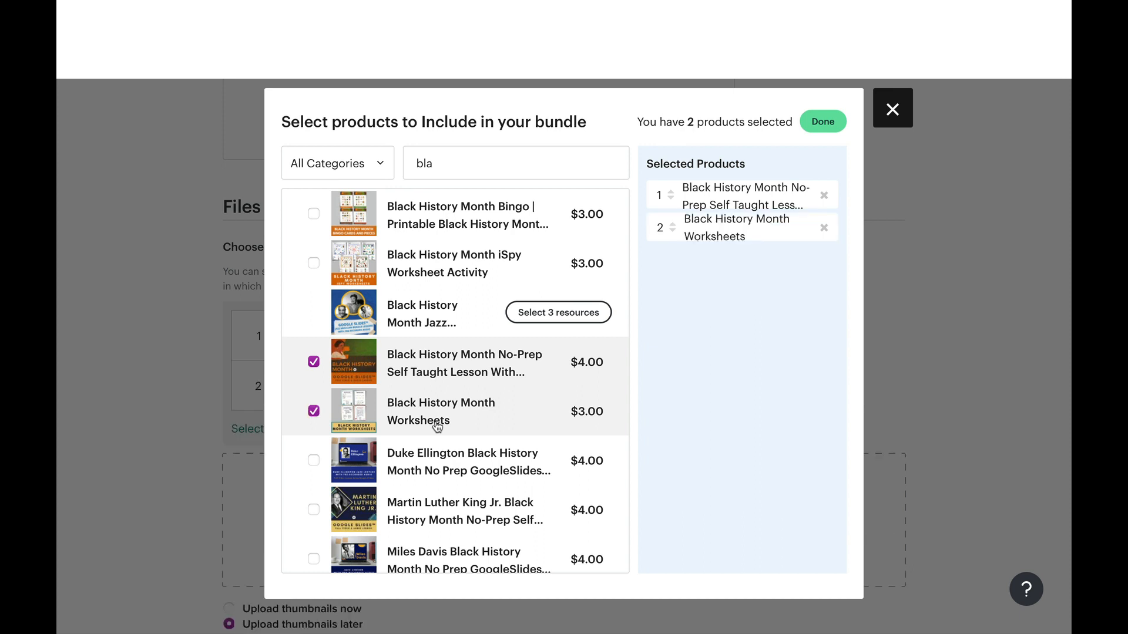
left_click(435, 271)
left_click(448, 217)
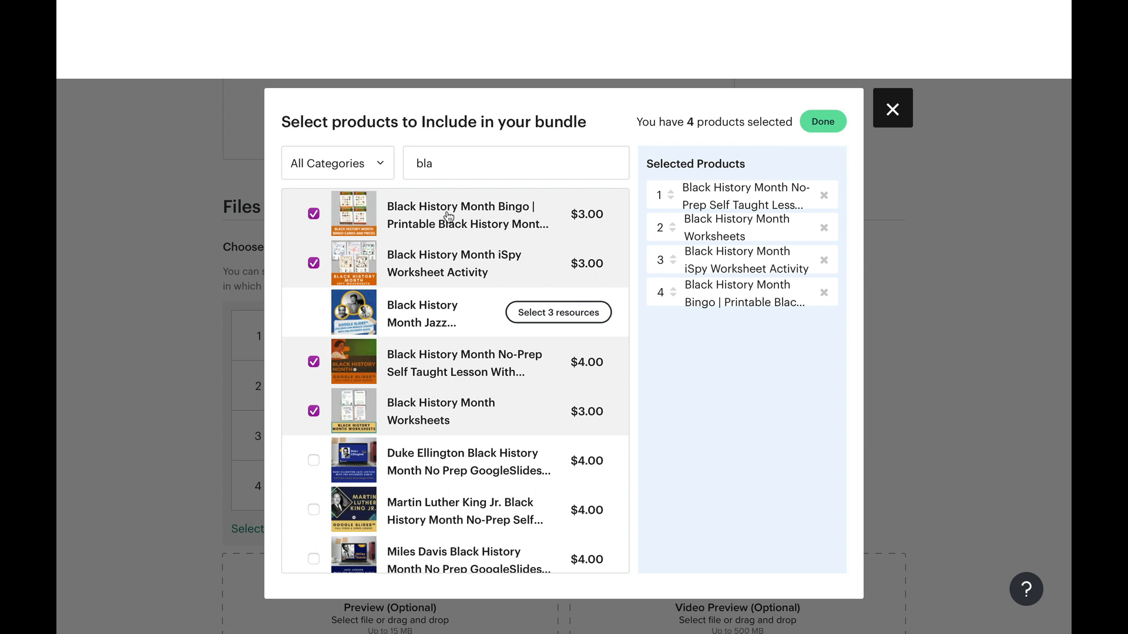
left_click(827, 124)
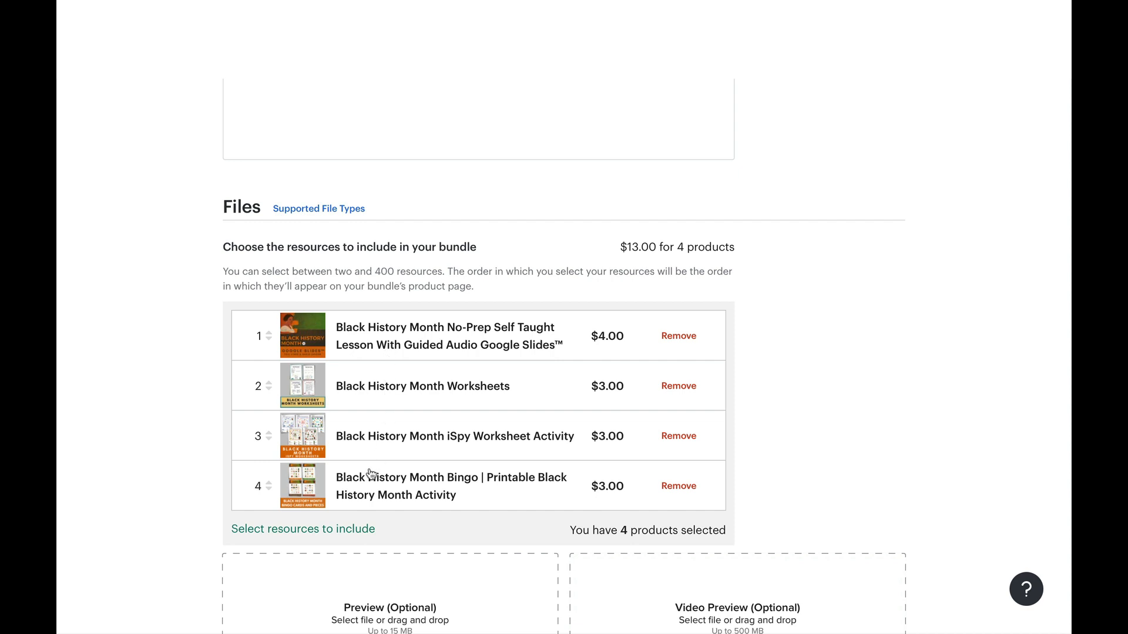
Set the bundle's discount price to $10.00
scroll(370, 473, "down", 1)
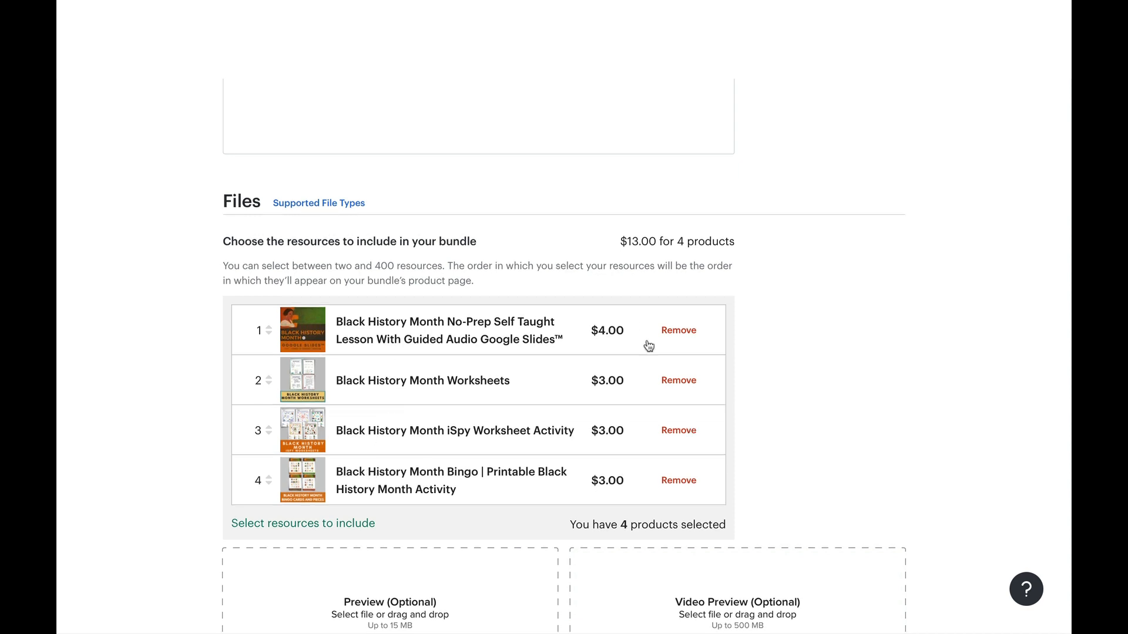
scroll(570, 440, "down", 10)
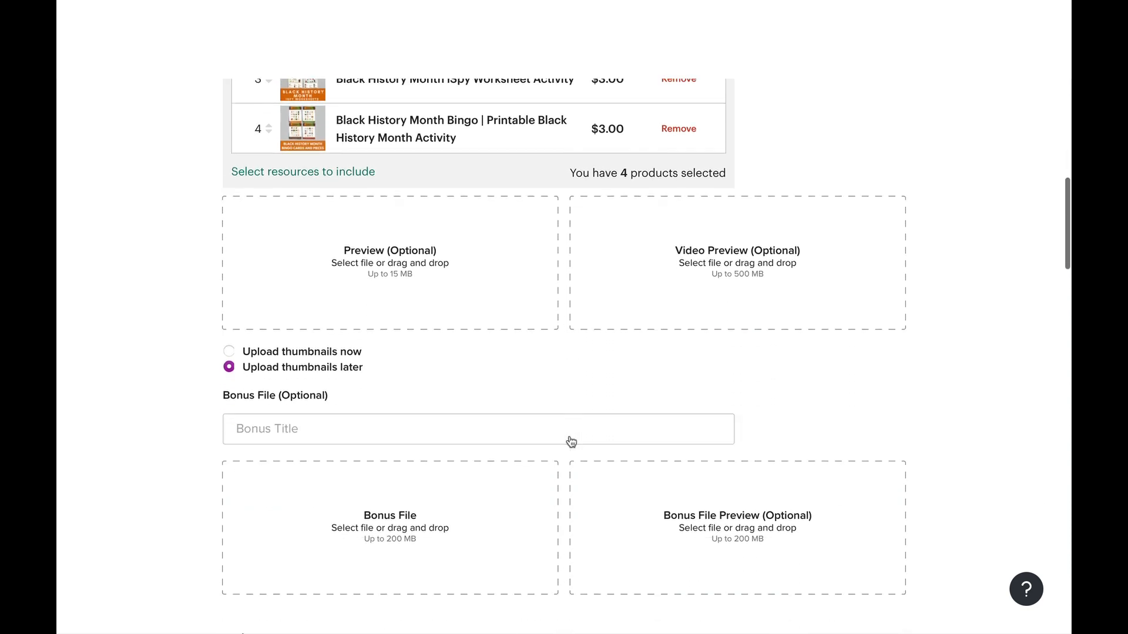
scroll(570, 440, "down", 4)
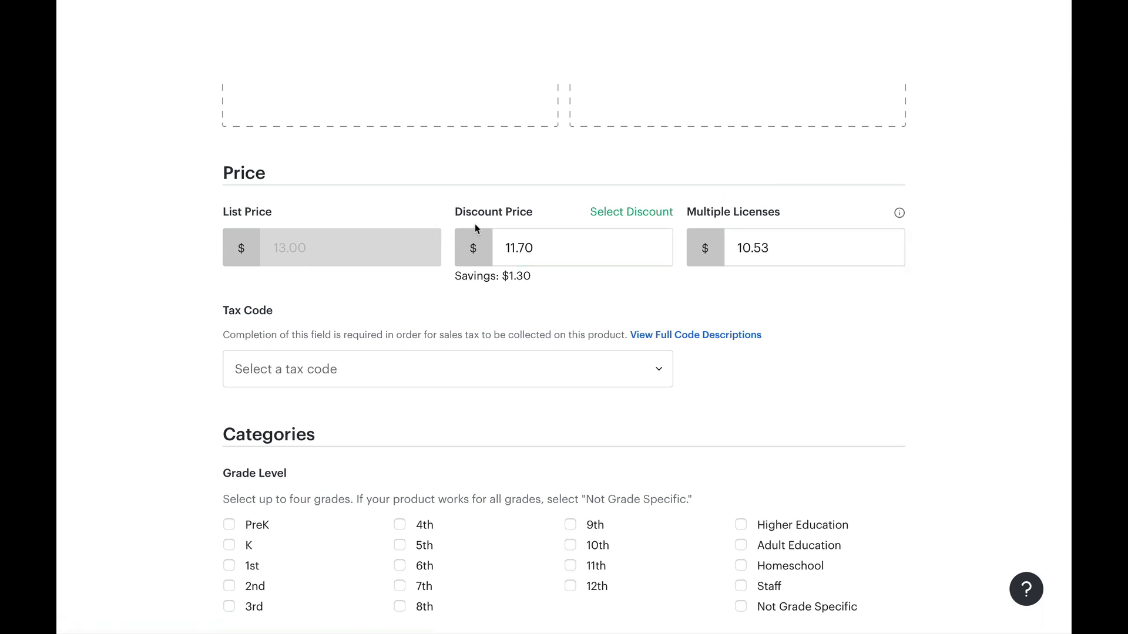
left_click(532, 247)
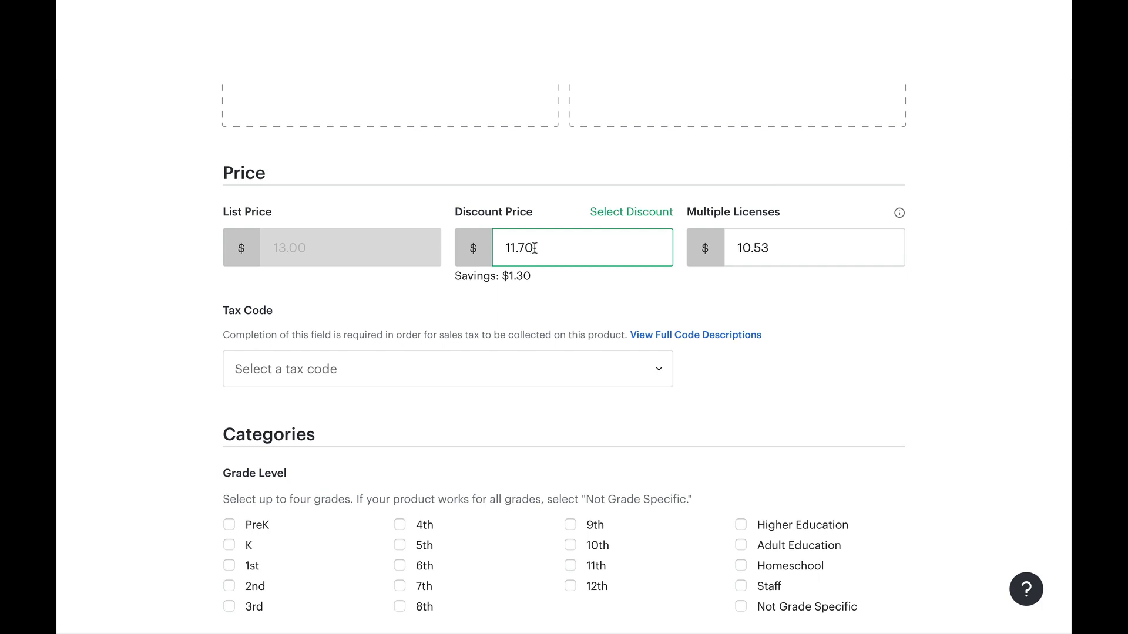
left_click_drag(533, 247, 512, 247)
type("0.00")
left_click(615, 292)
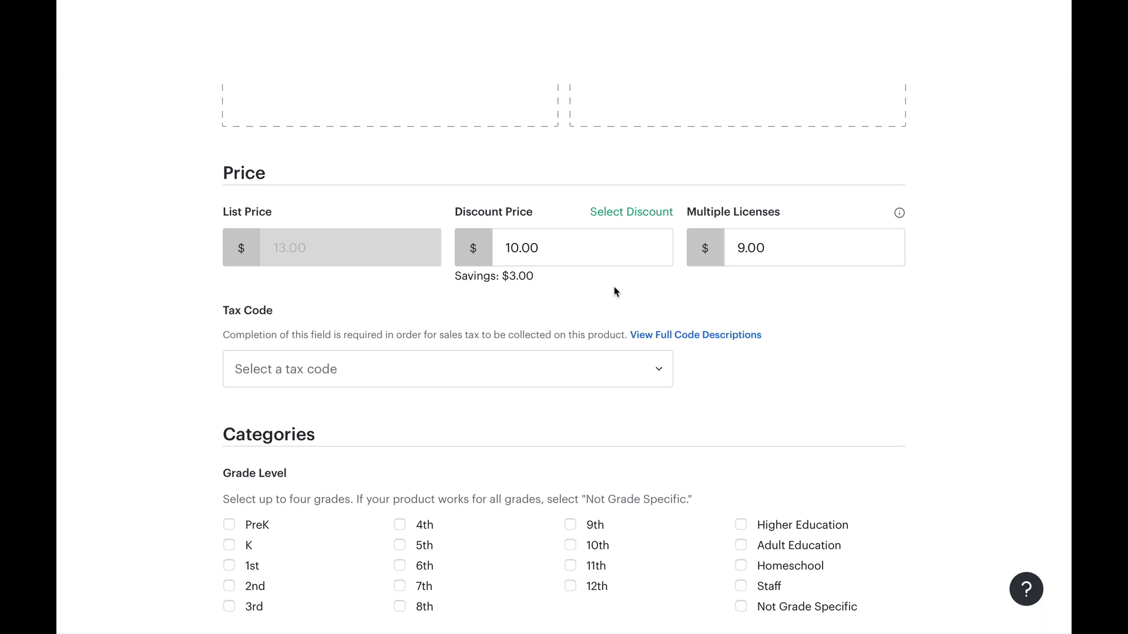
Title the bundle "Black History Month Self Taught Lesson with Printable Worksheets" and dismiss the content guidelines notice to continue editing
scroll(614, 292, "up", 10)
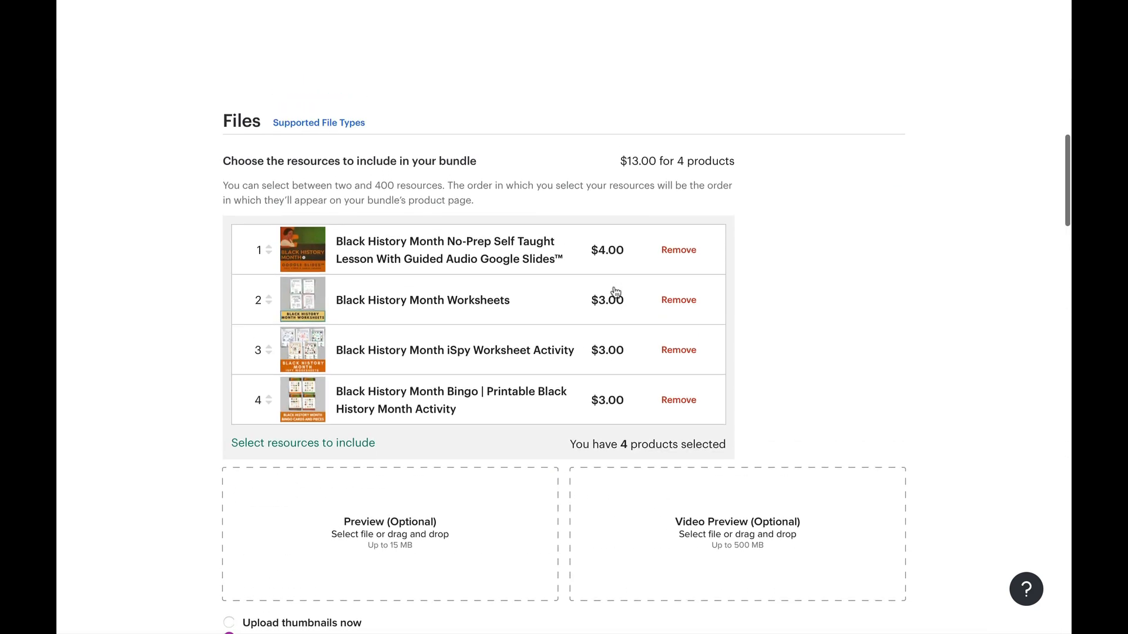
scroll(615, 293, "up", 5)
left_click(613, 287)
scroll(614, 286, "down", 1)
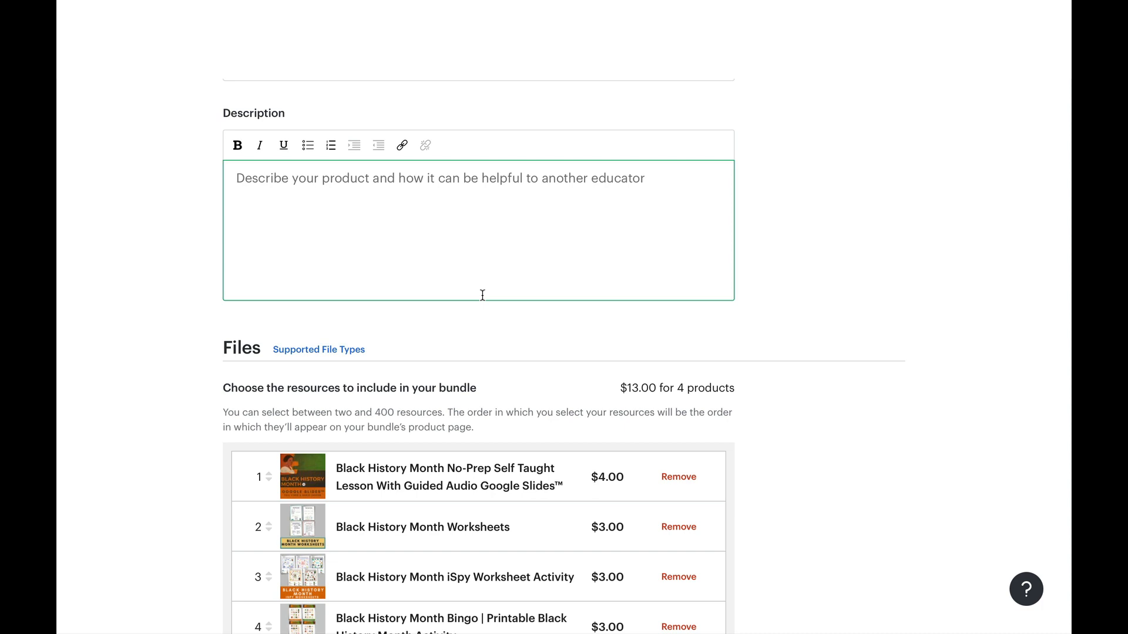
scroll(483, 295, "up", 1)
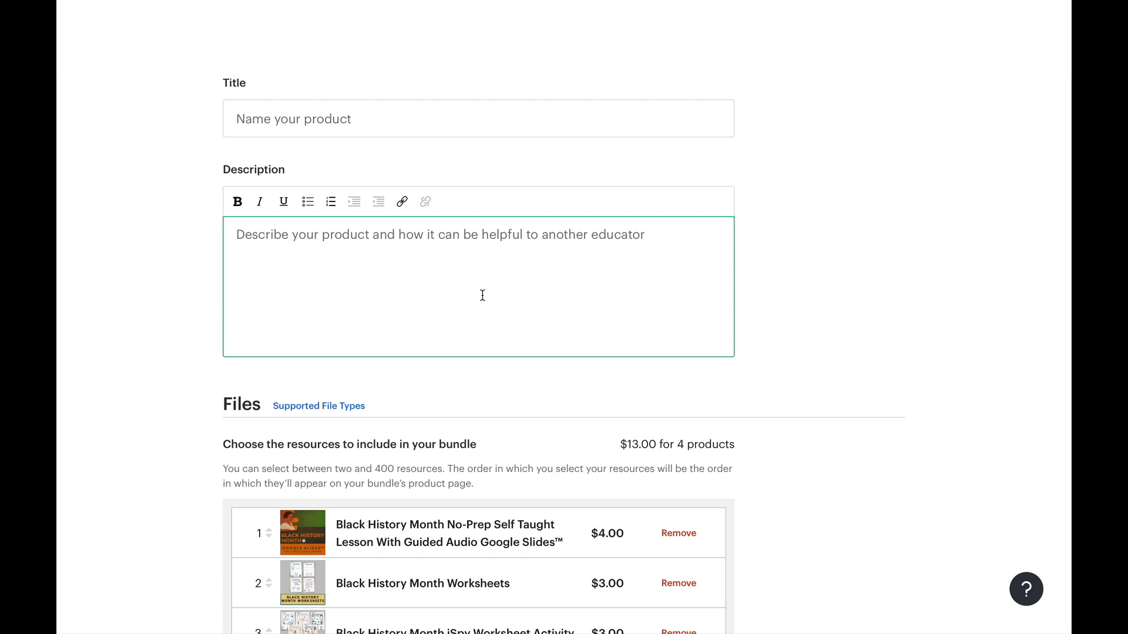
left_click(448, 112)
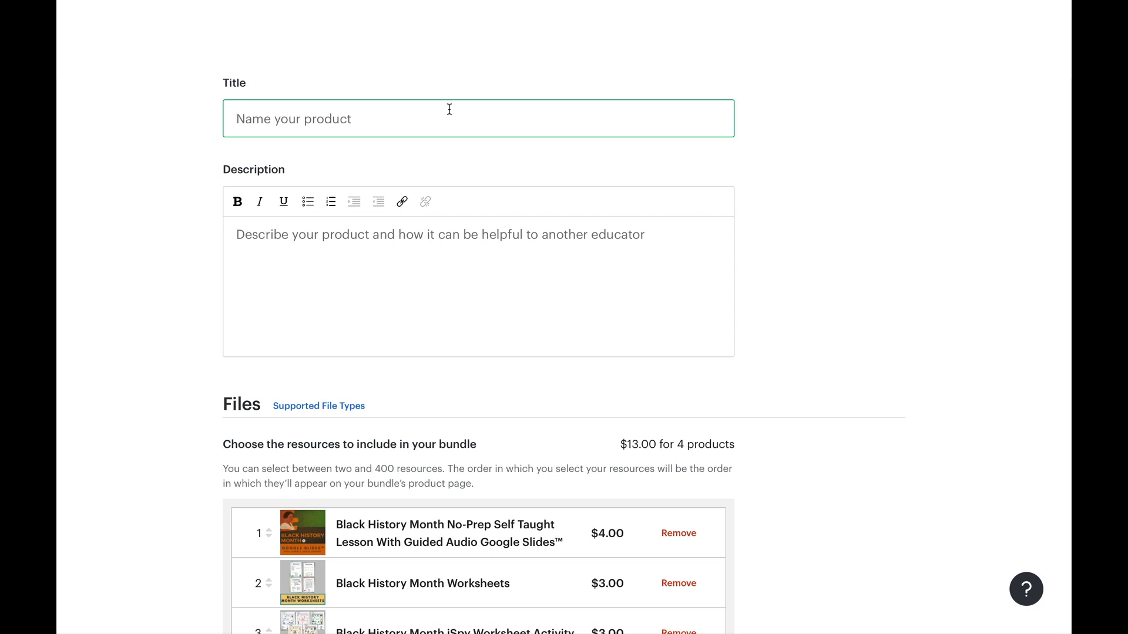
type("Black H")
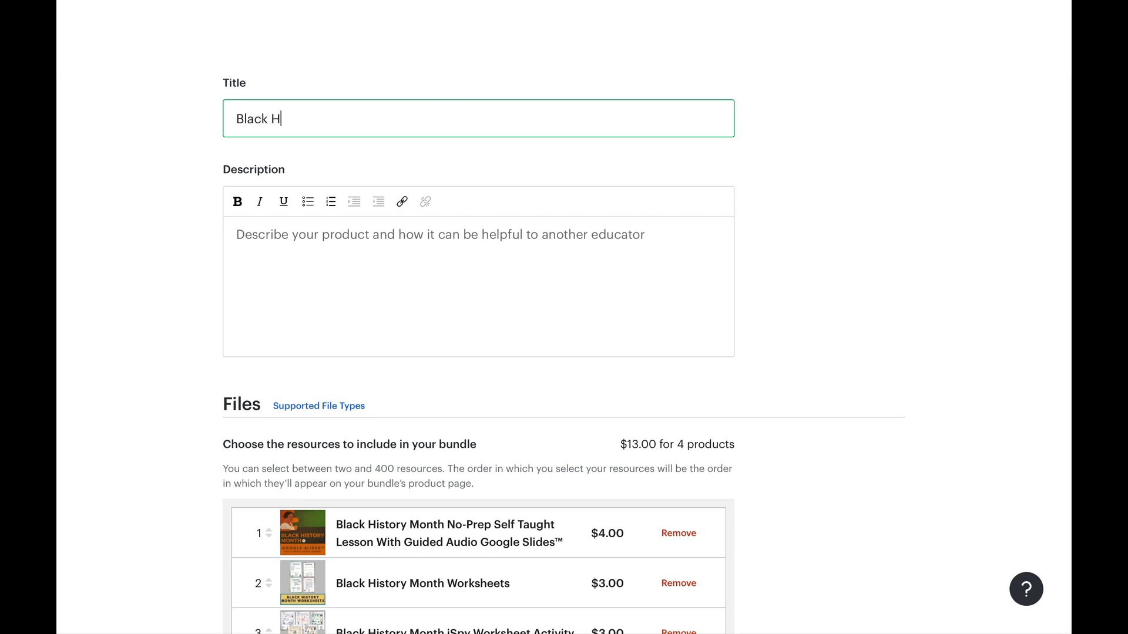
type("istory Month Self Taught les")
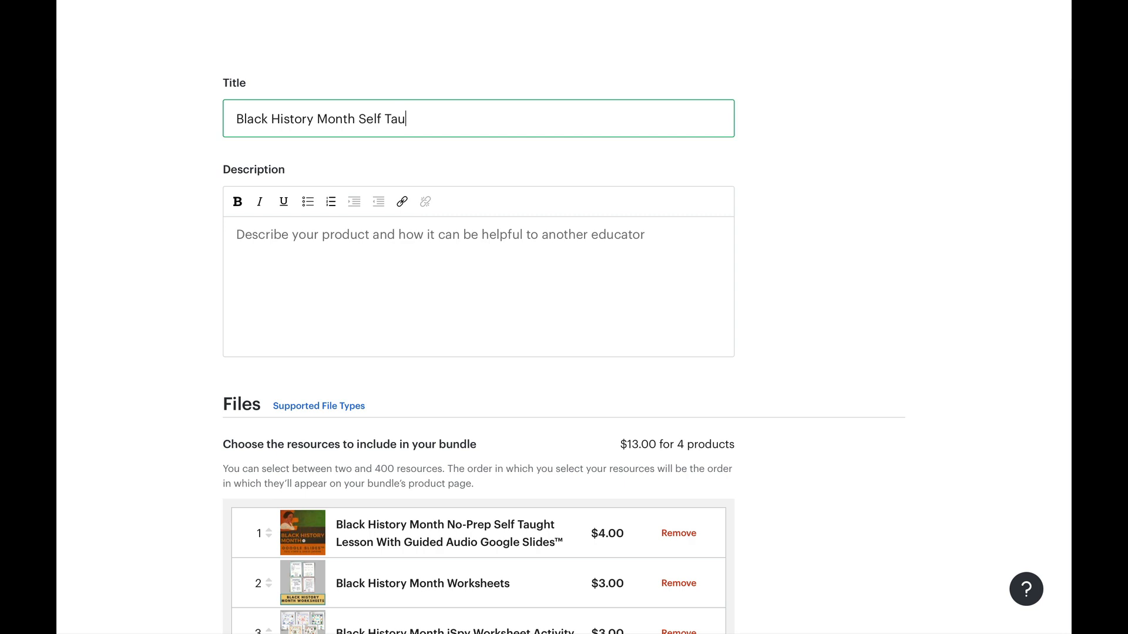
key("BackSpace")
key("BackSpace")
key("BackSpace")
type("Lesson with Printable")
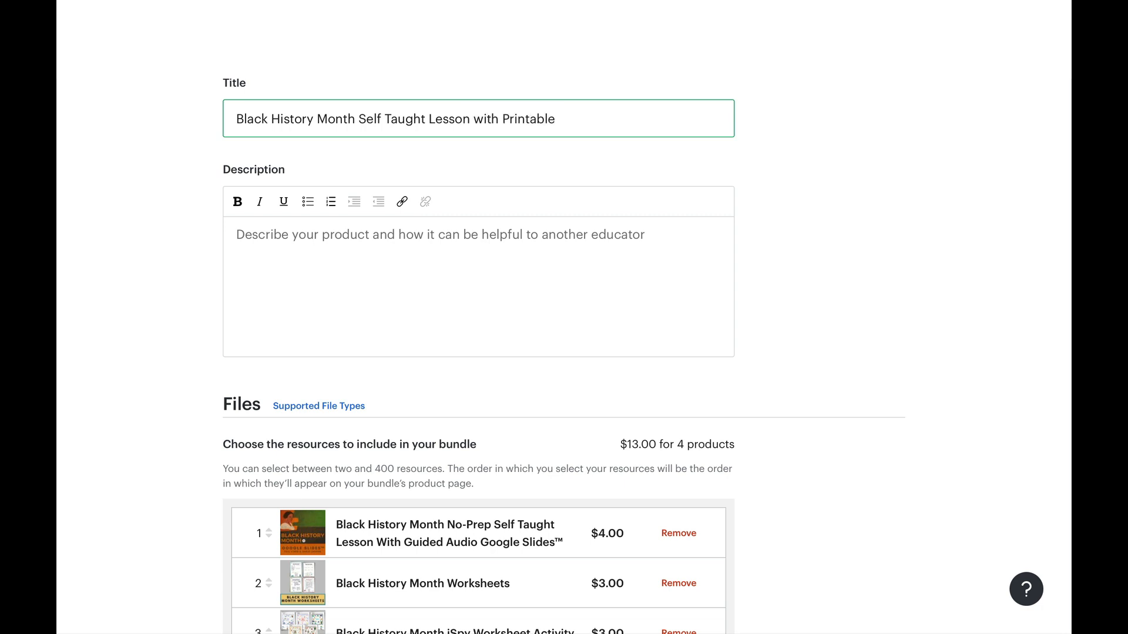
type(" Worksheets")
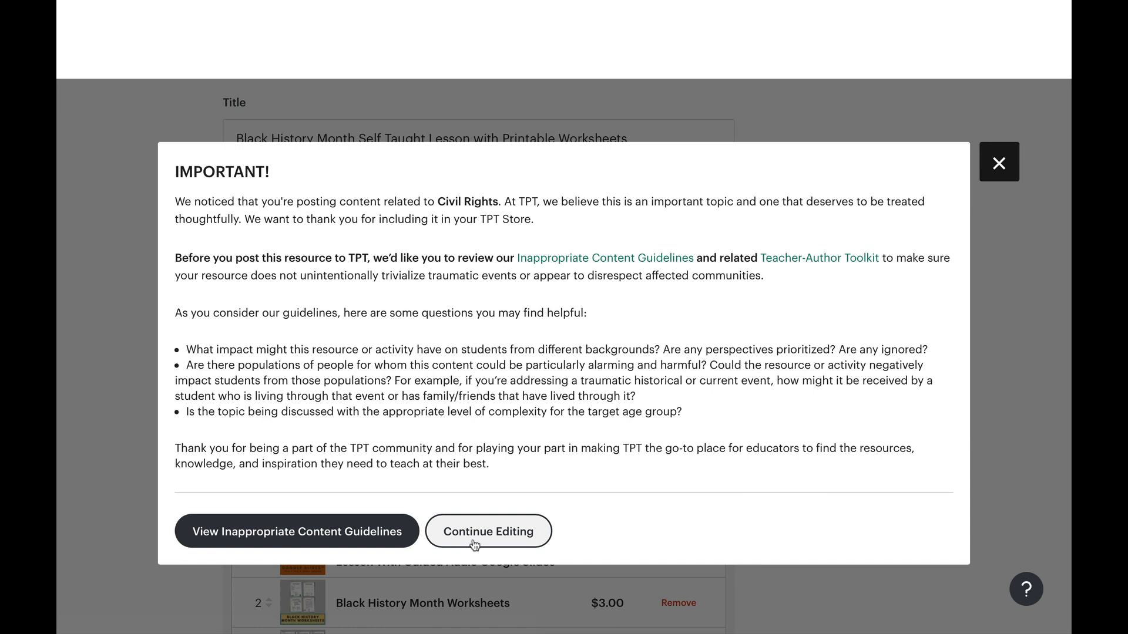
left_click(520, 540)
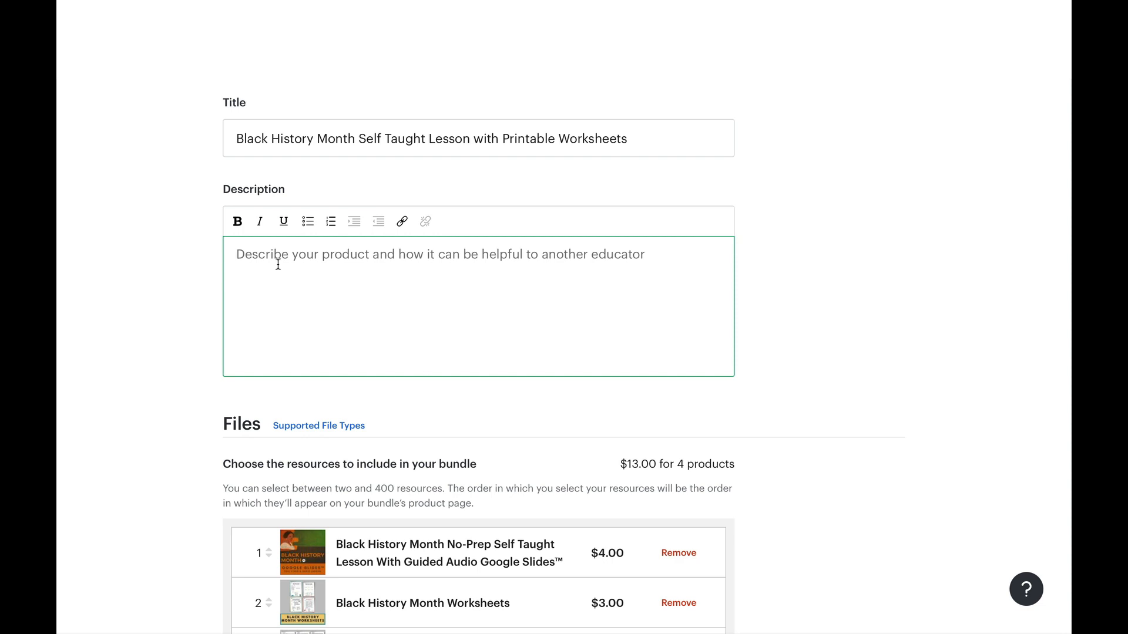
Add the bold, underlined description heading "Black History Month No-Prep Self Taught Lesson With Guided Audio Google Slides™" below two blank lines
type("Black History Month No-Prep Self Taught Lesson With Guided Audio Google Slides™")
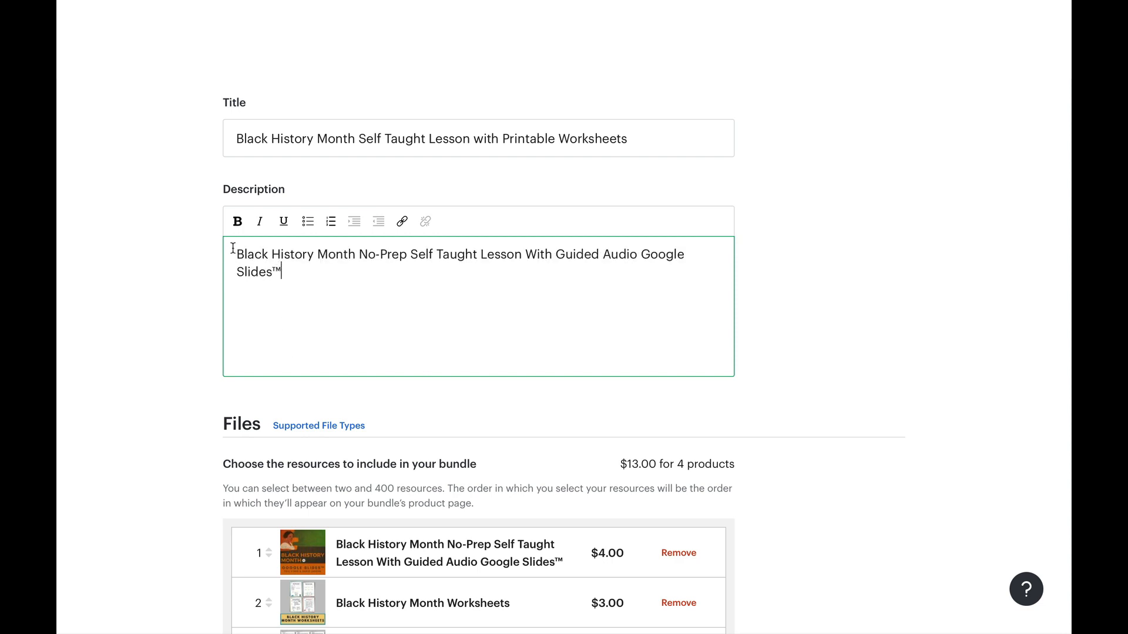
key("Return")
key("Return")
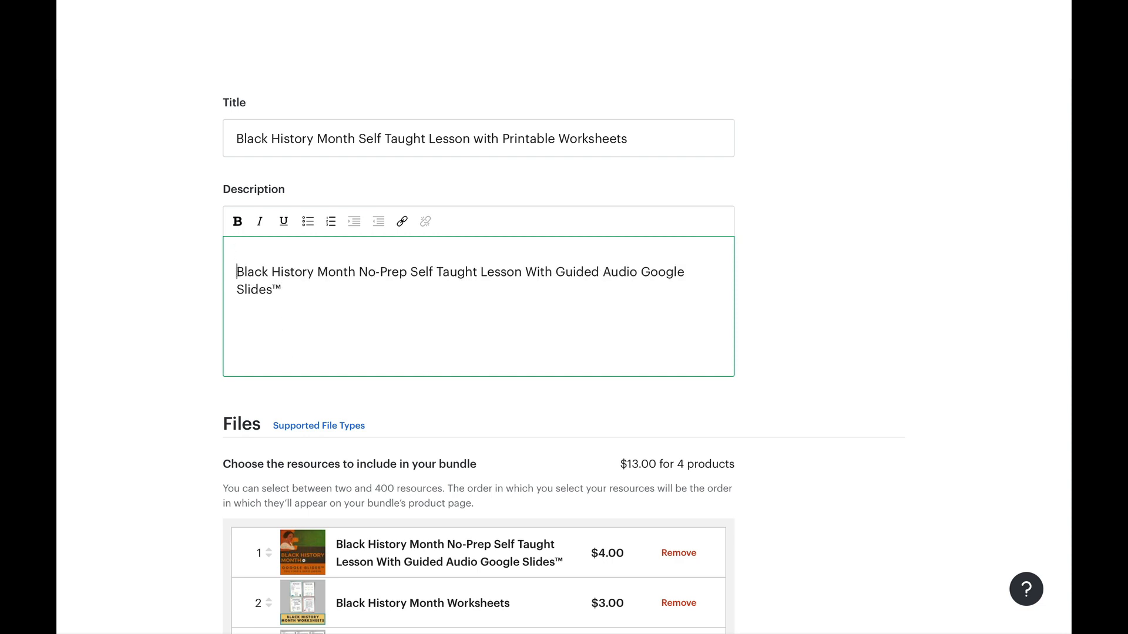
left_click_drag(283, 305, 232, 292)
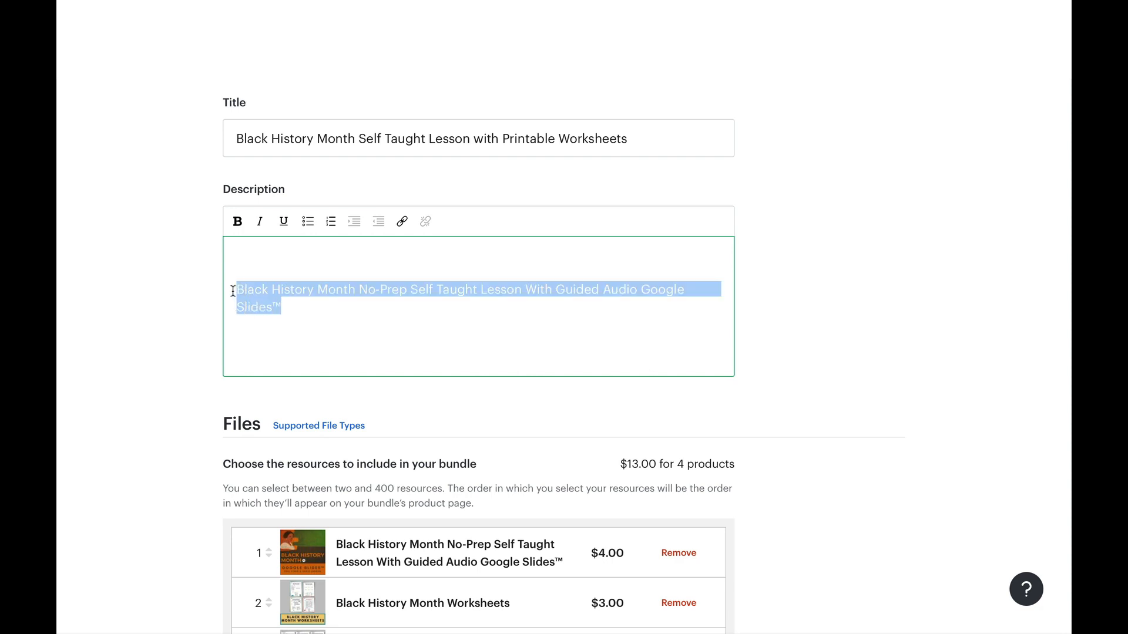
left_click(235, 229)
left_click(283, 226)
Paste the lesson's contents below the description heading, from "In This Lesson includes" through the Top 10 Historical Black Figures video
left_click(308, 322)
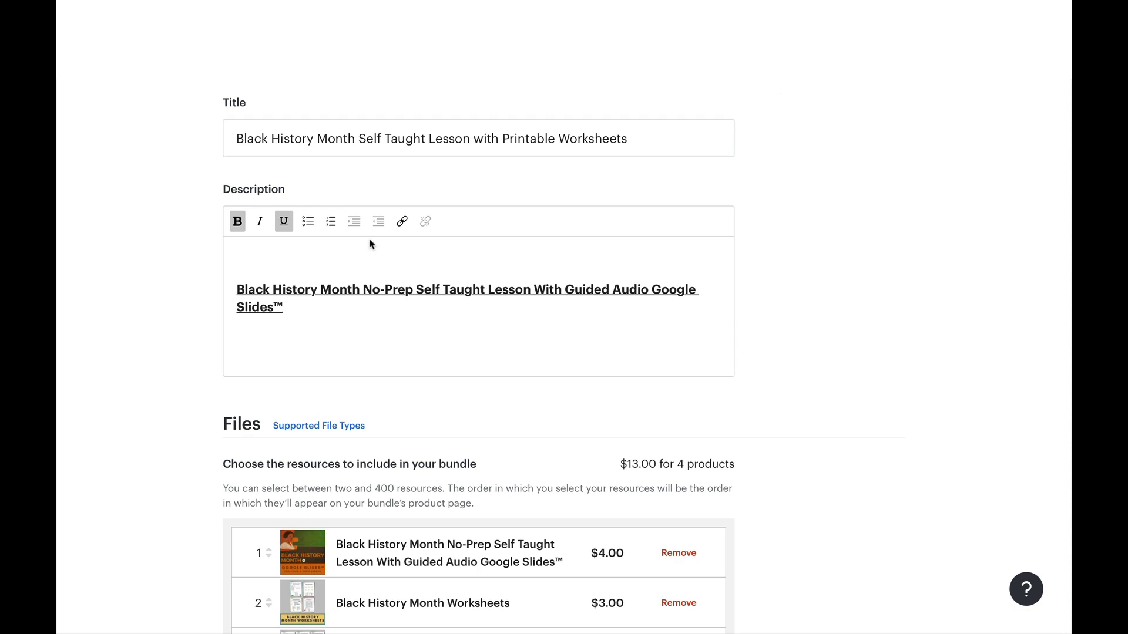
key("ctrl+v")
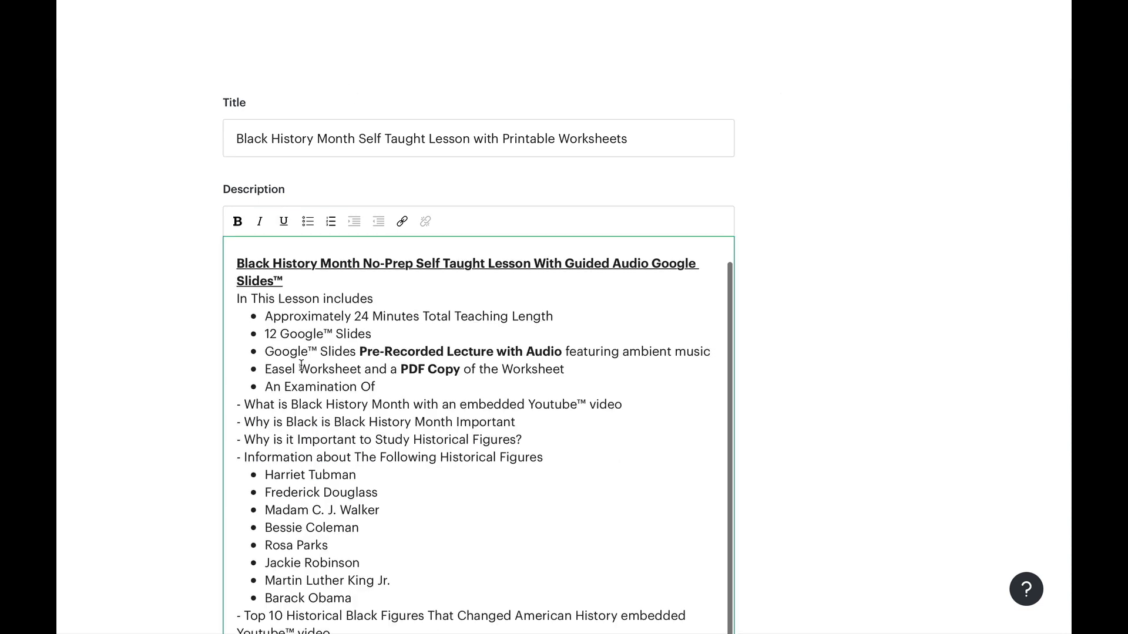
scroll(301, 367, "up", 1)
scroll(302, 368, "down", 1)
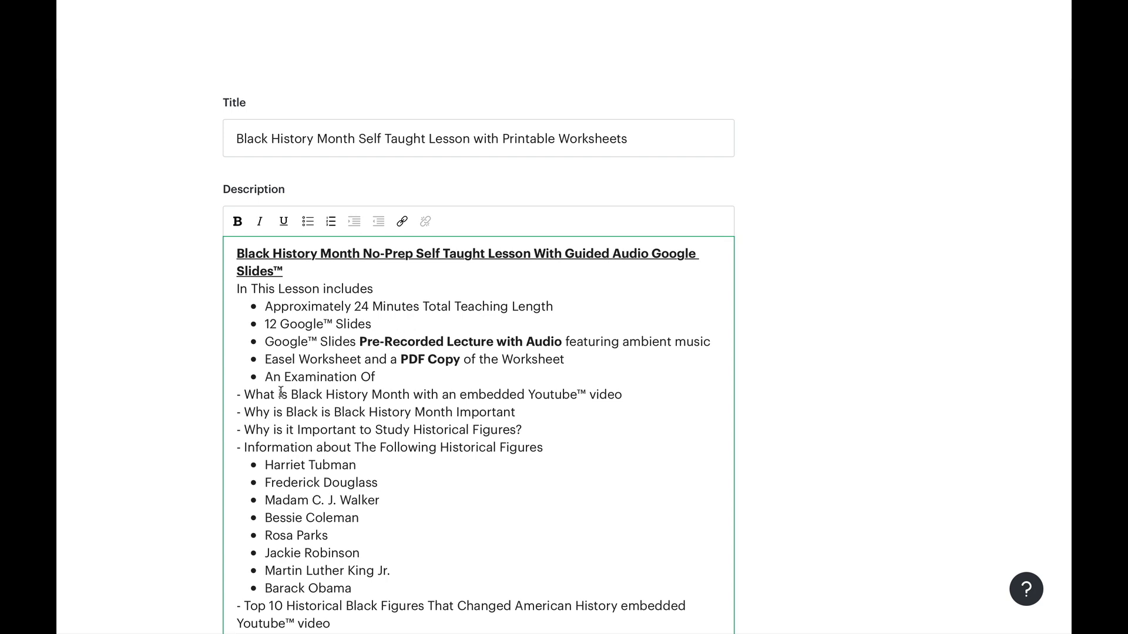
scroll(276, 395, "down", 2)
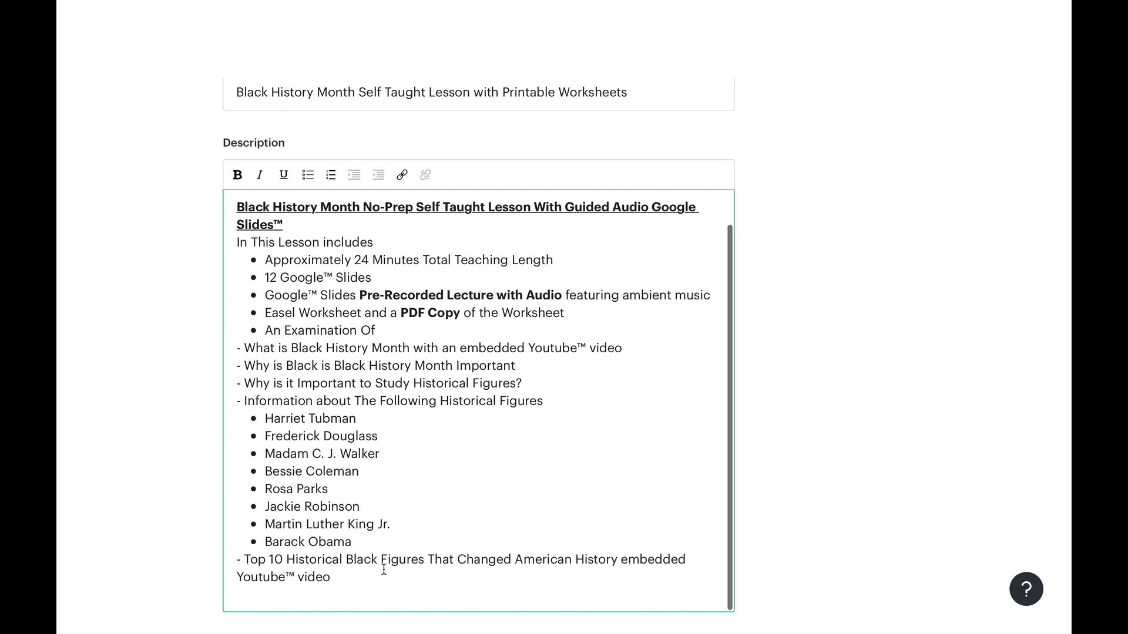
Review the bundle's title, the Resource 3 and Resource 4 description sections, and the list of included resources
scroll(383, 569, "down", 2)
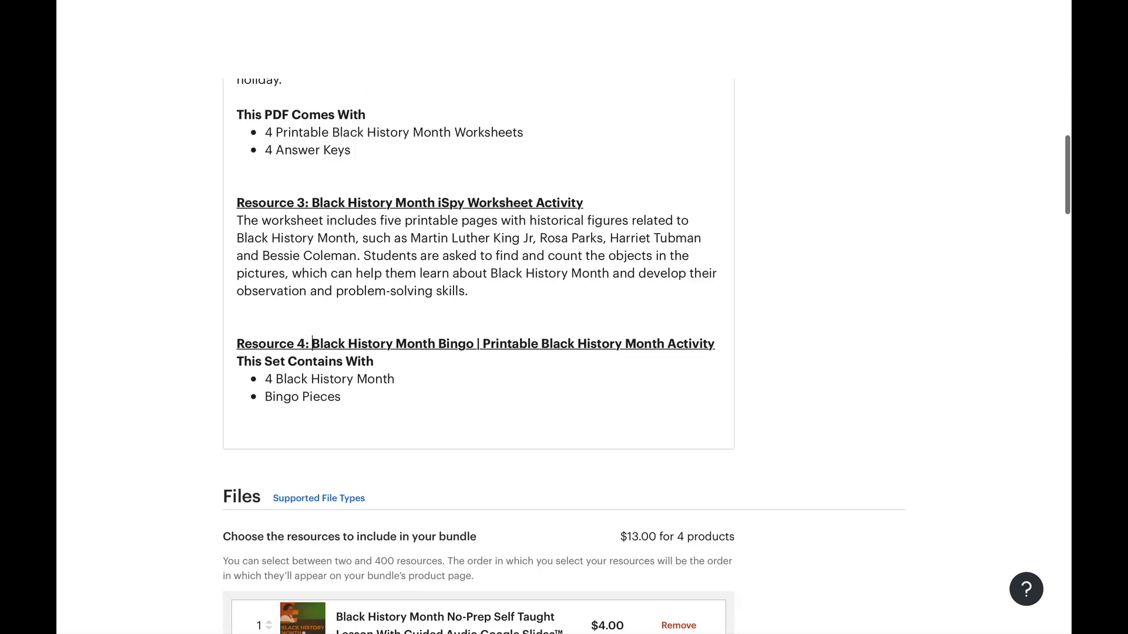
scroll(563, 356, "down", 5)
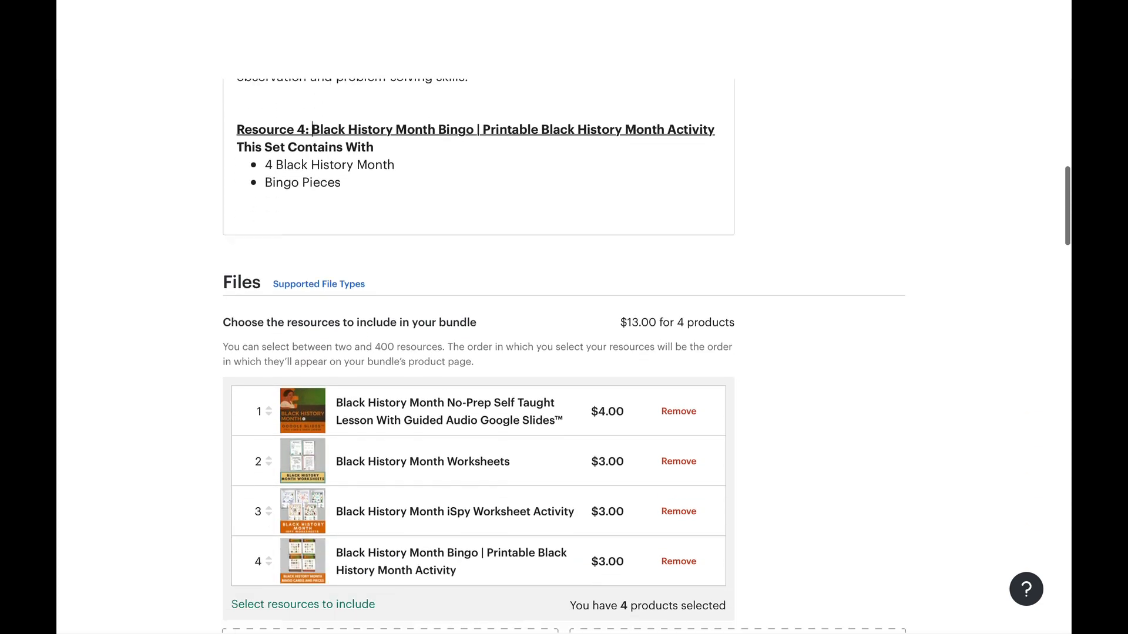
scroll(793, 468, "down", 2)
scroll(796, 443, "up", 4)
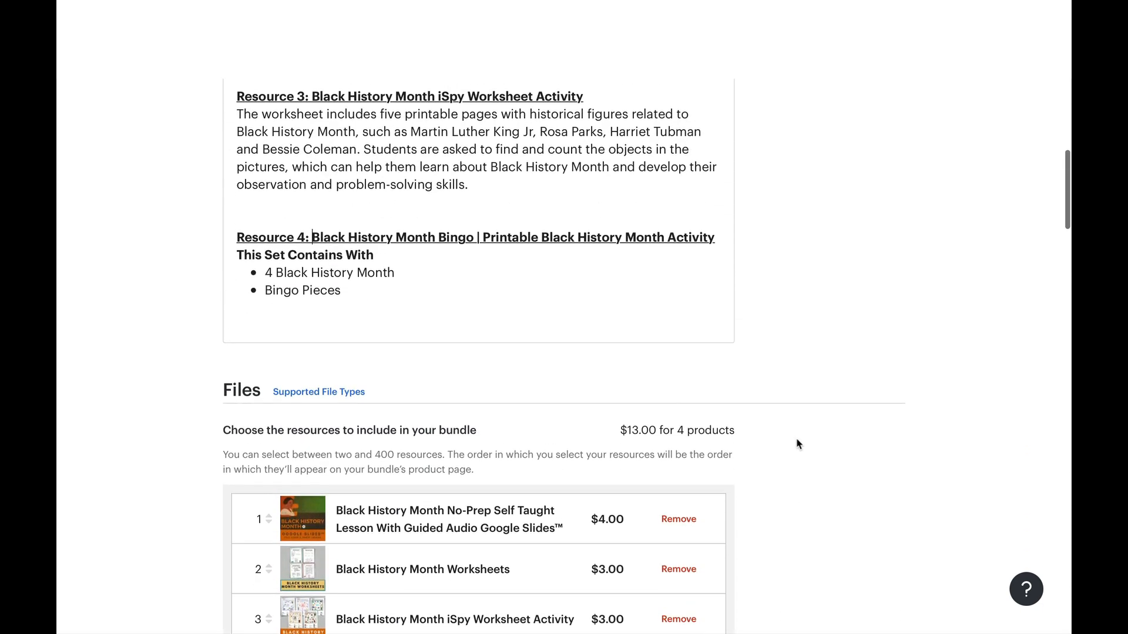
scroll(797, 442, "up", 9)
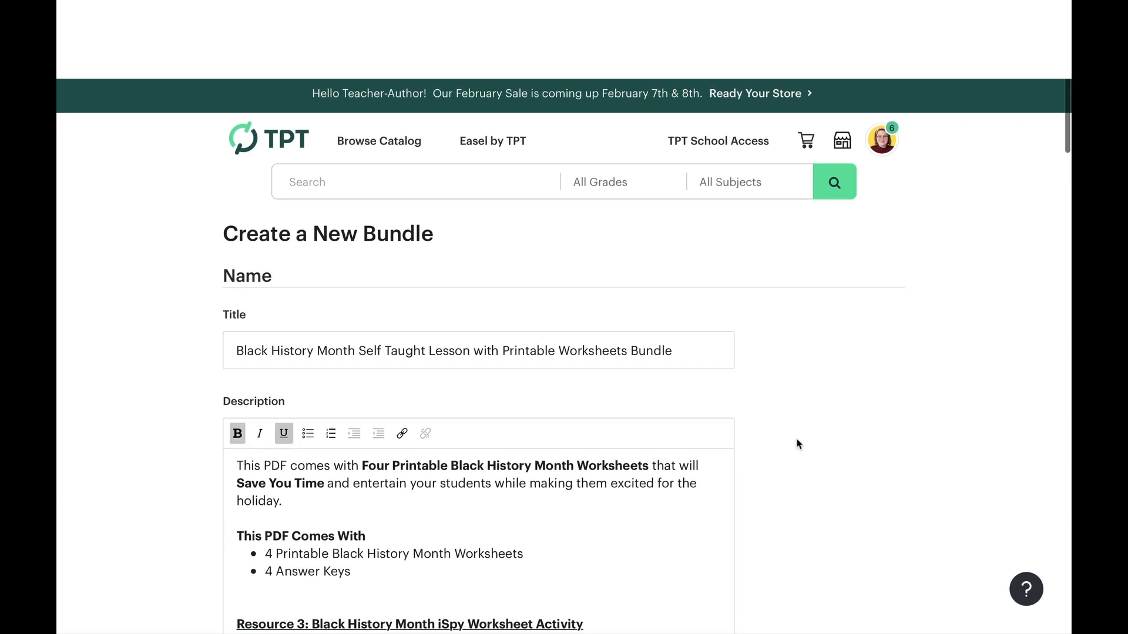
left_click(544, 491)
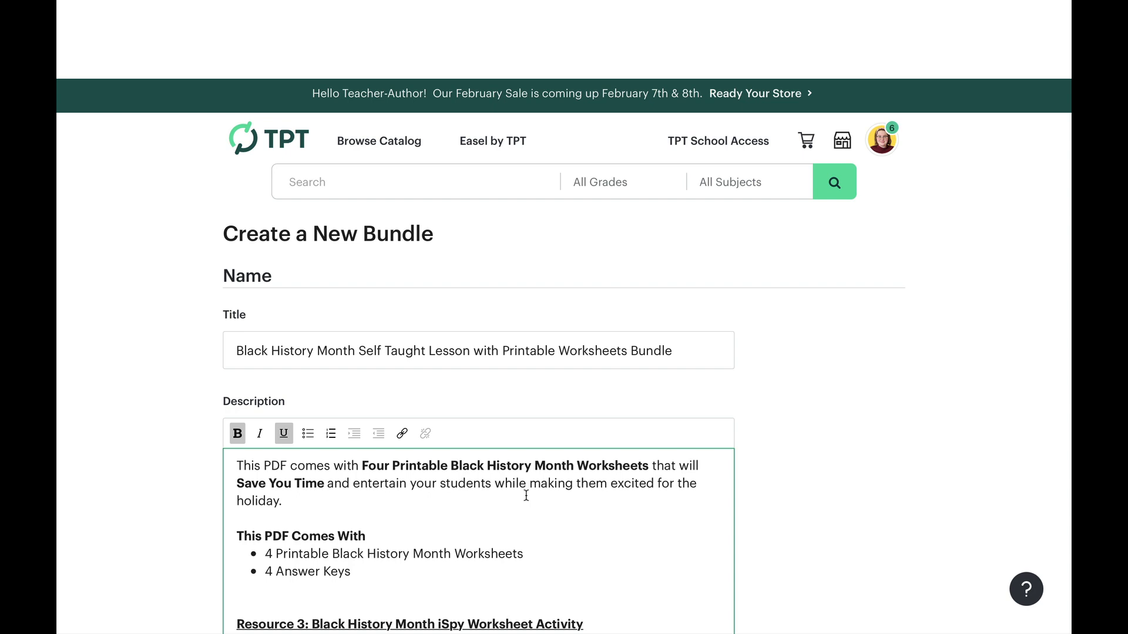
left_click(298, 367)
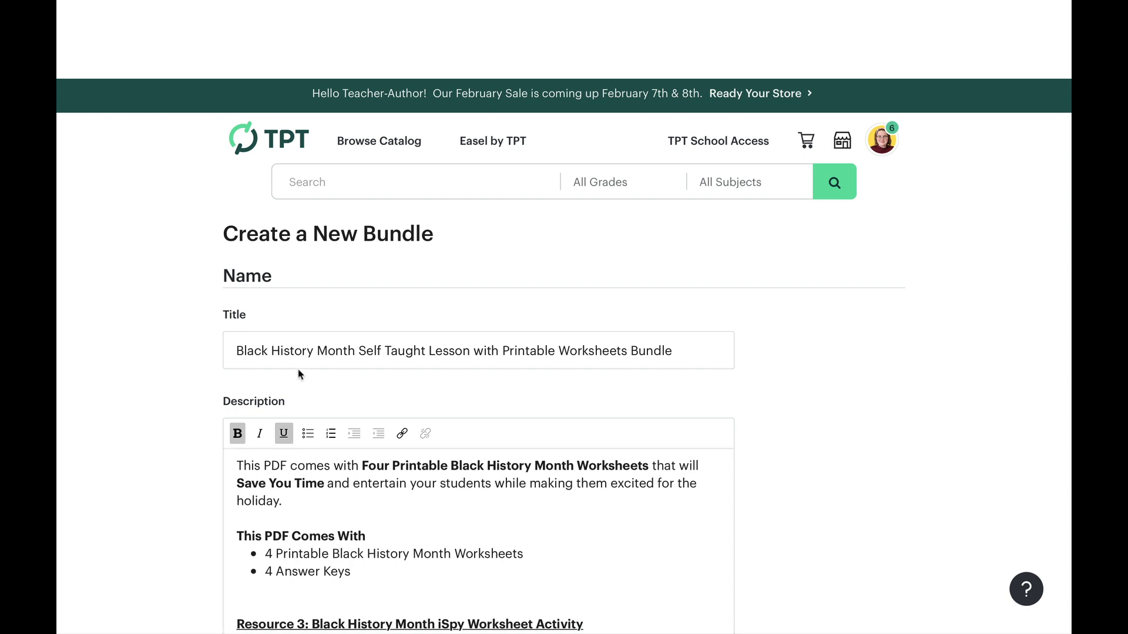
left_click(456, 517)
scroll(388, 519, "down", 1)
scroll(388, 519, "down", 2)
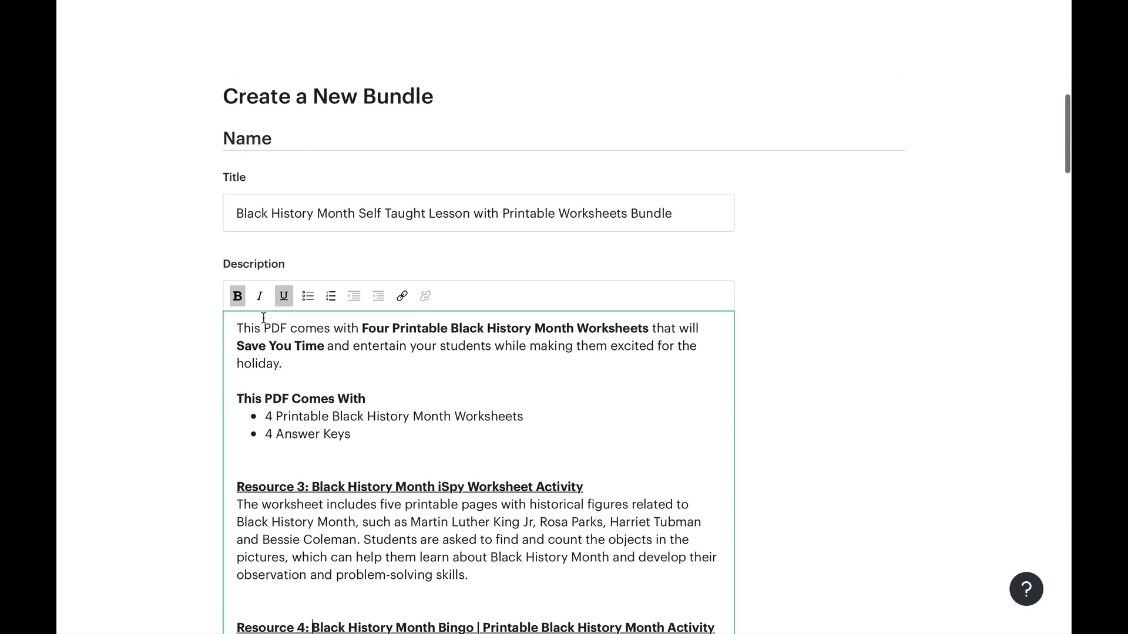
scroll(315, 488, "up", 10)
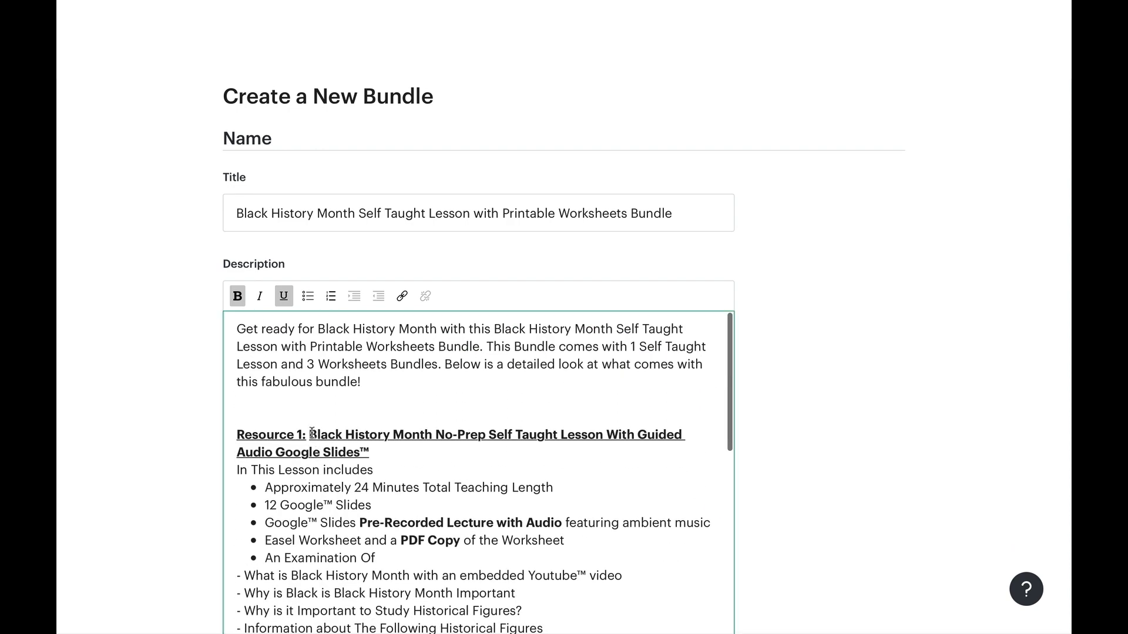
Delete the space after "Resource 1:" in the description's first resource heading
left_click(310, 435)
key("BackSpace")
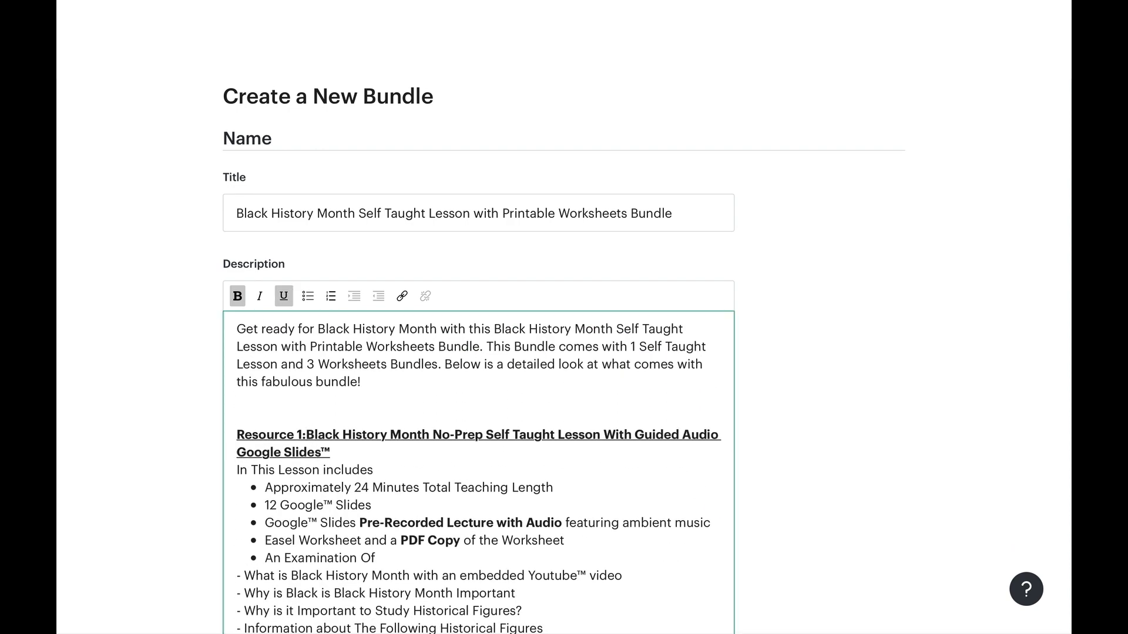
scroll(311, 433, "down", 1)
scroll(311, 432, "up", 1)
Remove the word "Bundle" after "Printable Worksheets" in the first sentence of the description's introduction
left_click(459, 341)
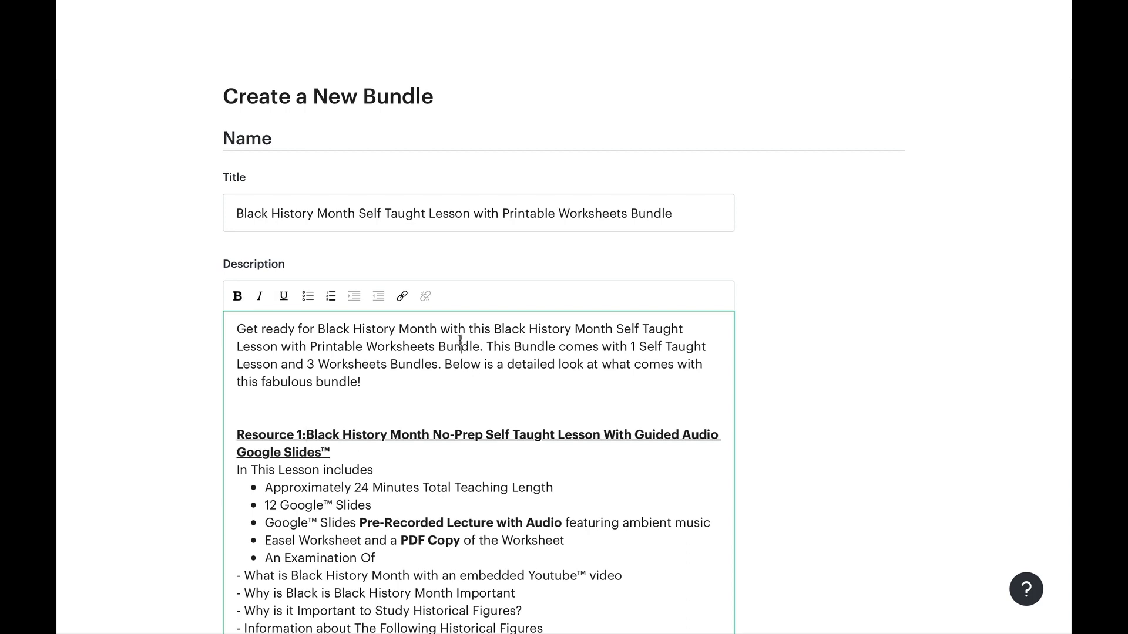
triple_click(452, 351)
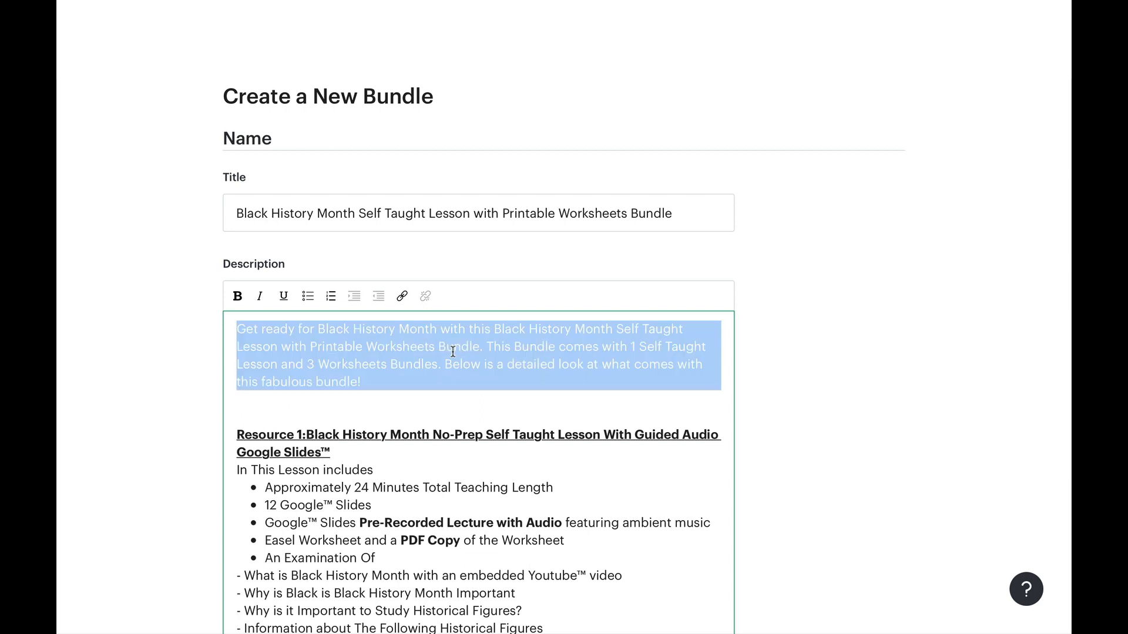
double_click(457, 349)
key("BackSpace")
key("BackSpace")
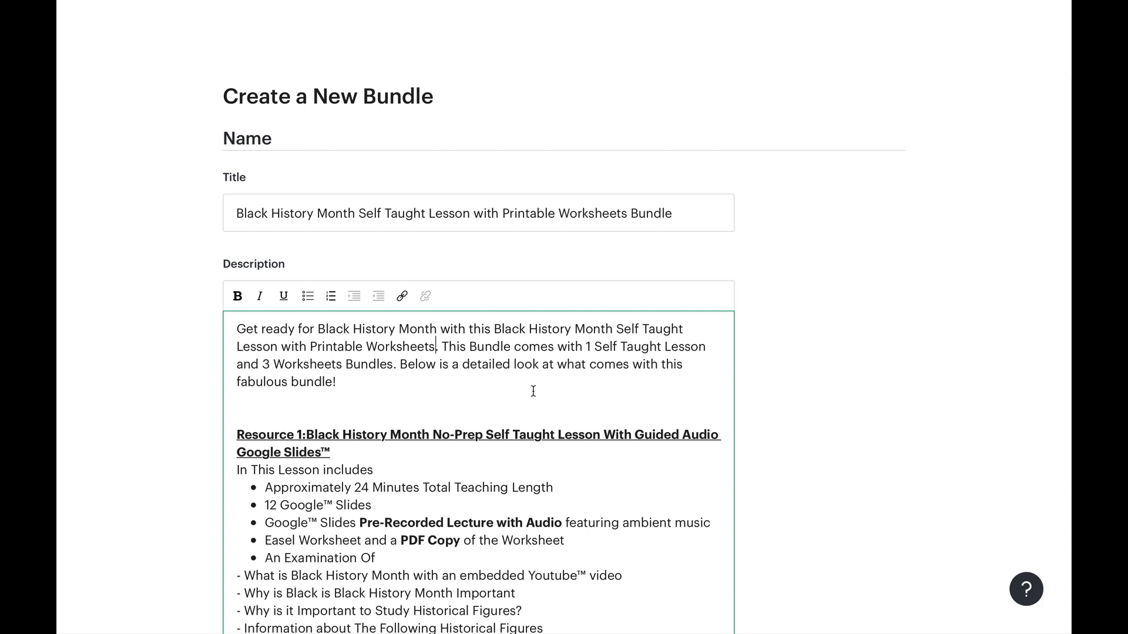
Read through the whole description, from the introduction and Resource 1 to the Resource 4 bingo set
scroll(532, 388, "down", 1)
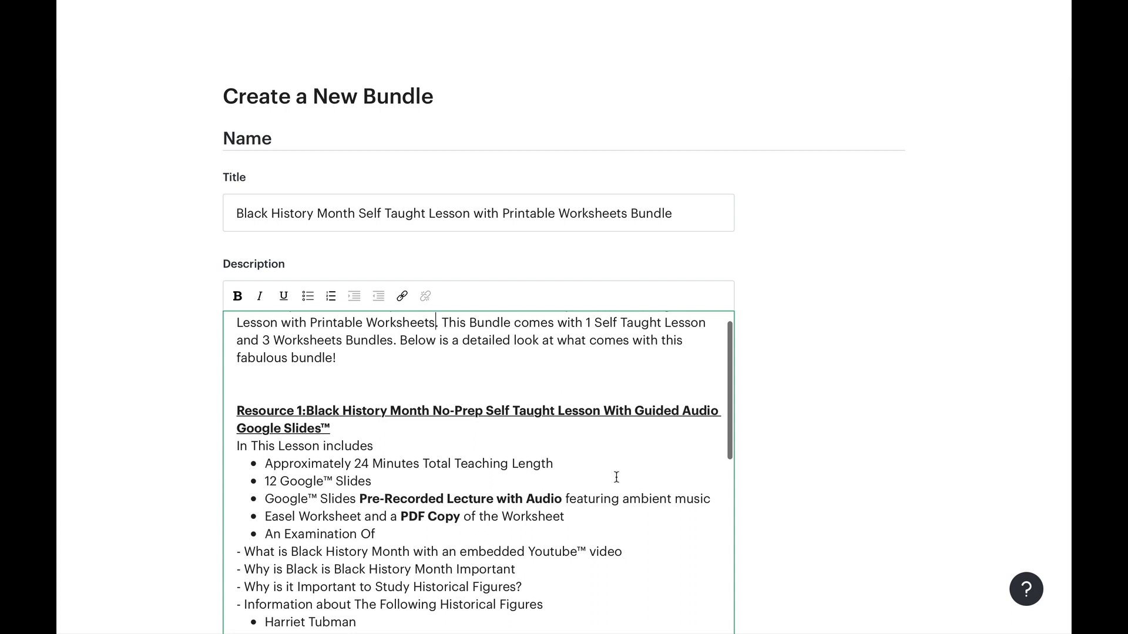
scroll(618, 464, "down", 3)
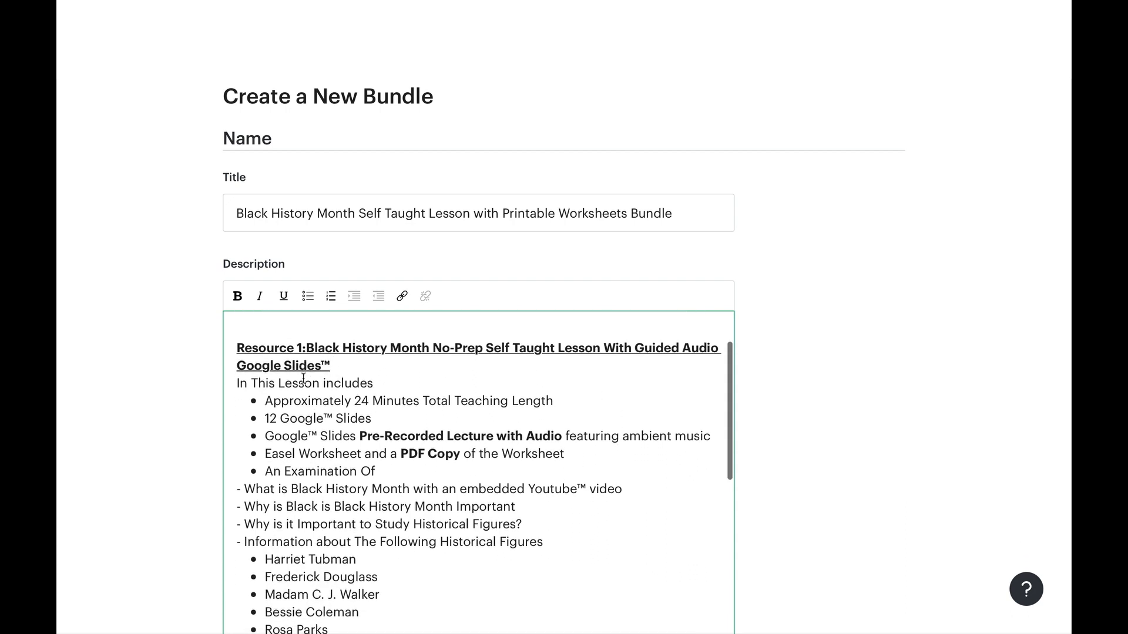
scroll(303, 379, "down", 3)
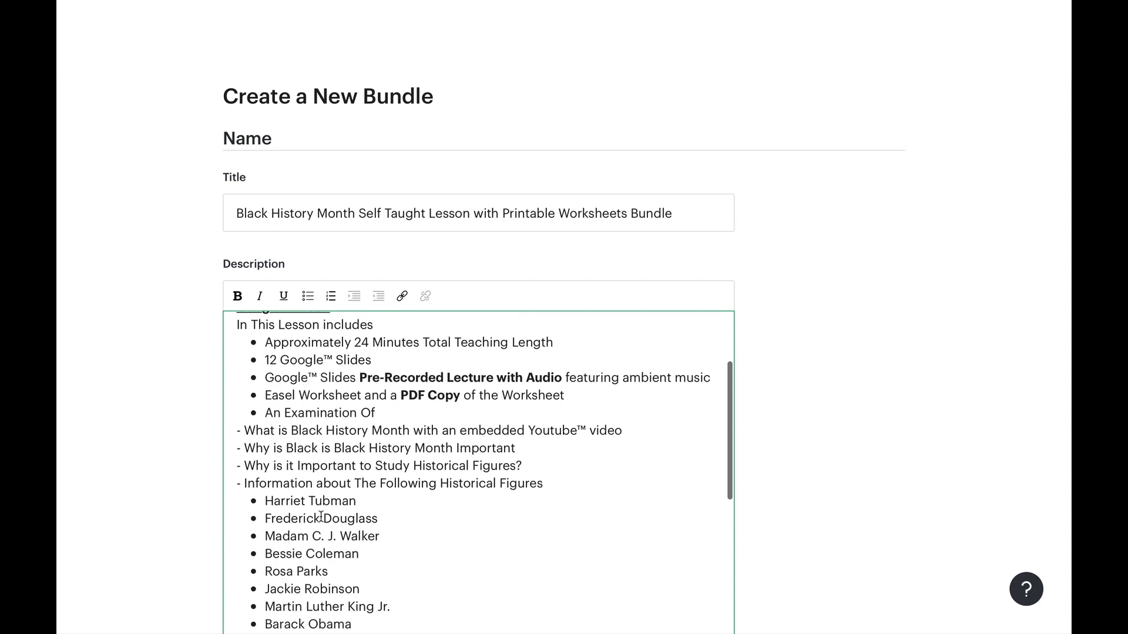
scroll(321, 511, "down", 5)
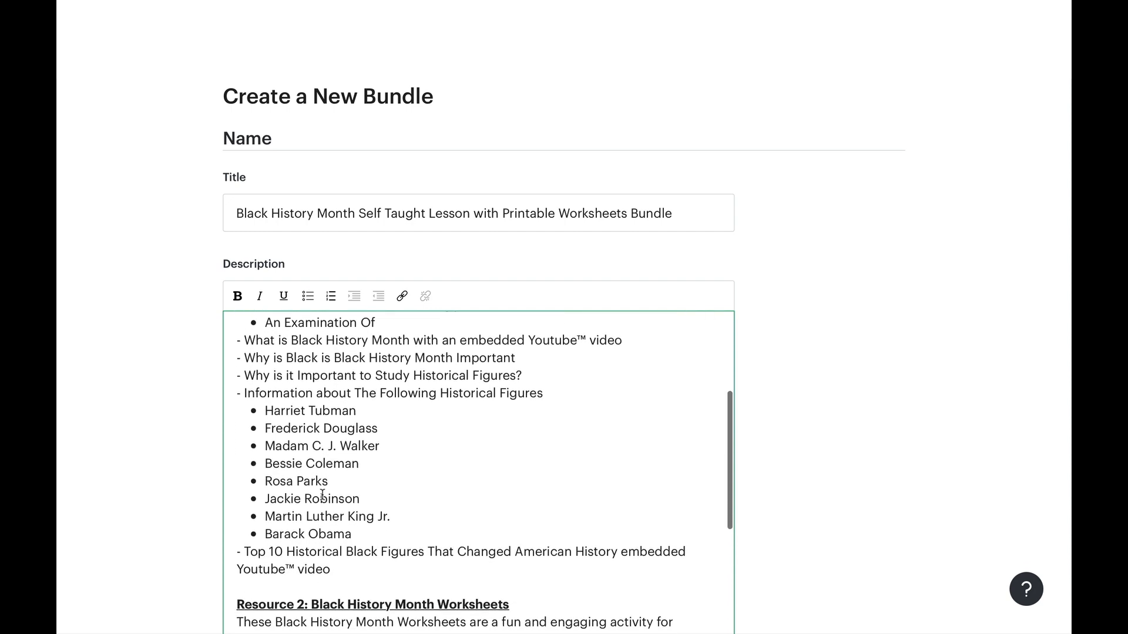
scroll(321, 495, "down", 7)
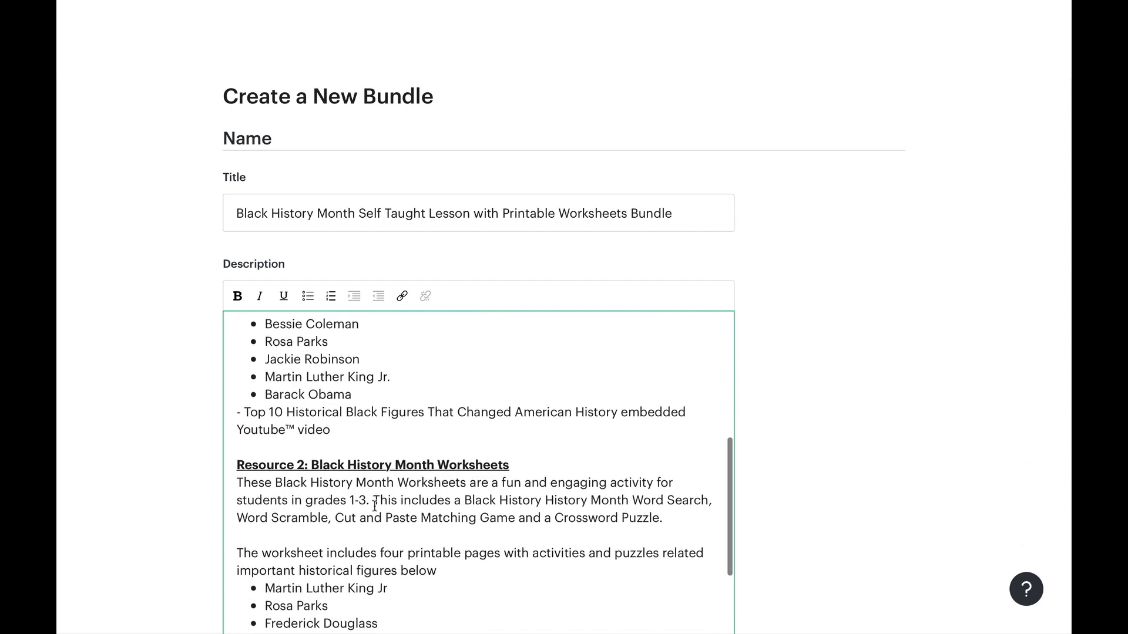
scroll(374, 506, "down", 2)
scroll(374, 506, "down", 5)
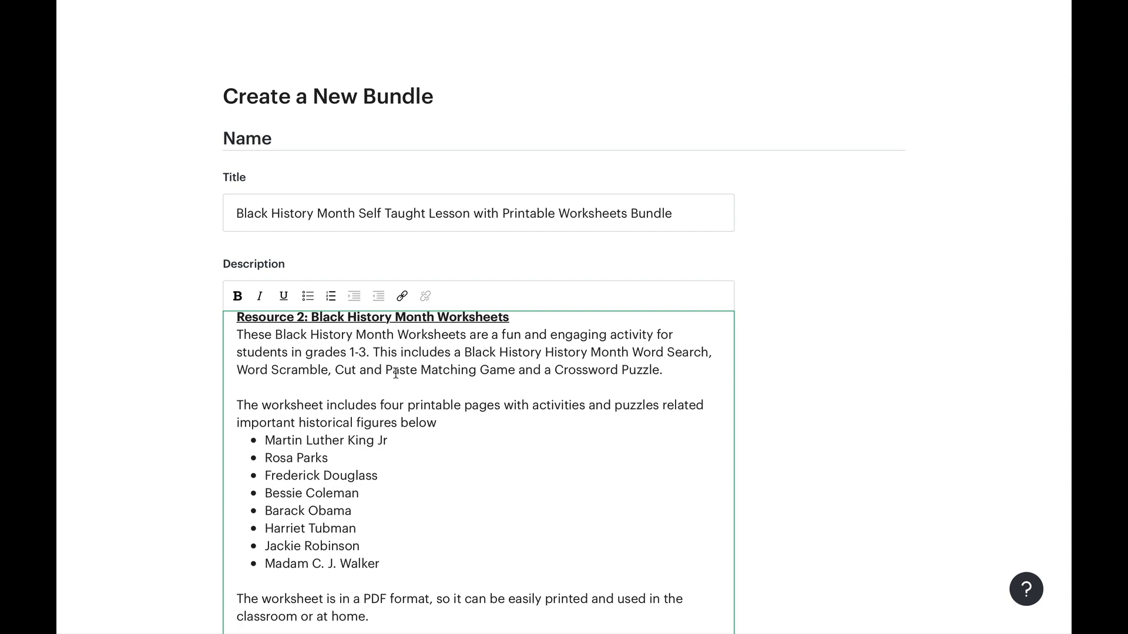
scroll(380, 562, "down", 6)
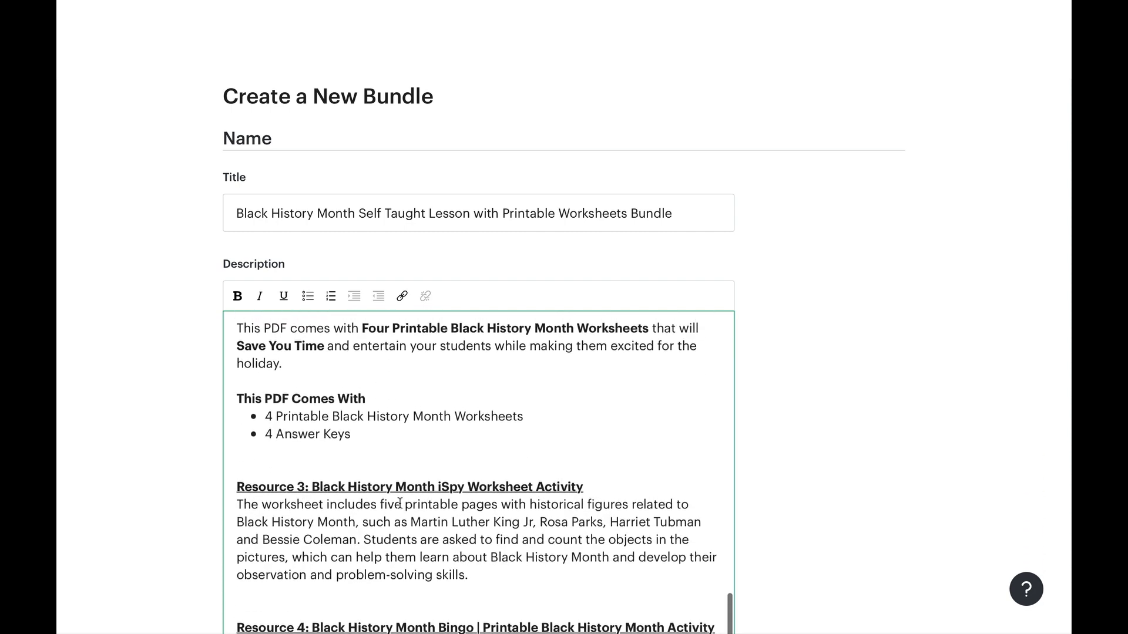
scroll(352, 500, "down", 4)
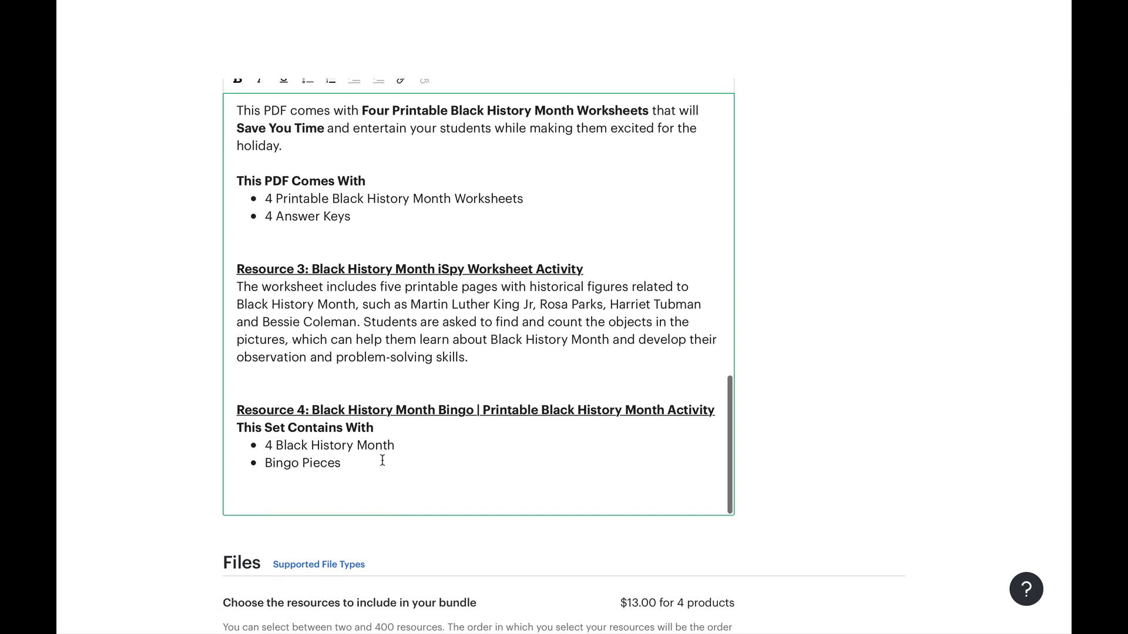
Examine the bundle's included resources and its preview, thumbnail, bonus file and price options
scroll(382, 461, "down", 4)
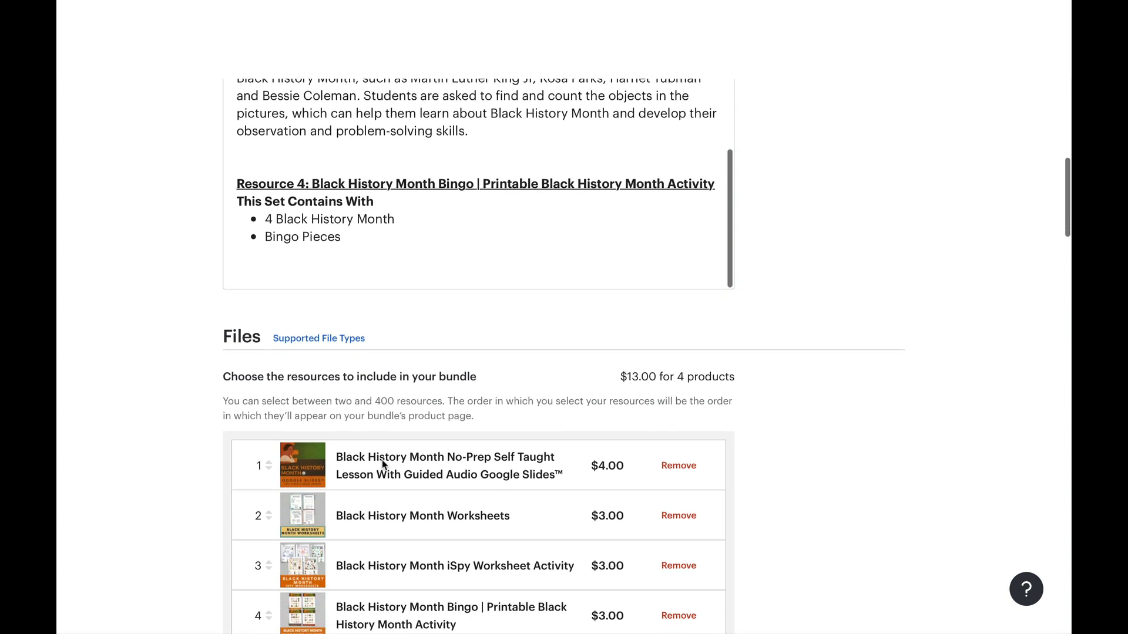
scroll(373, 584, "down", 5)
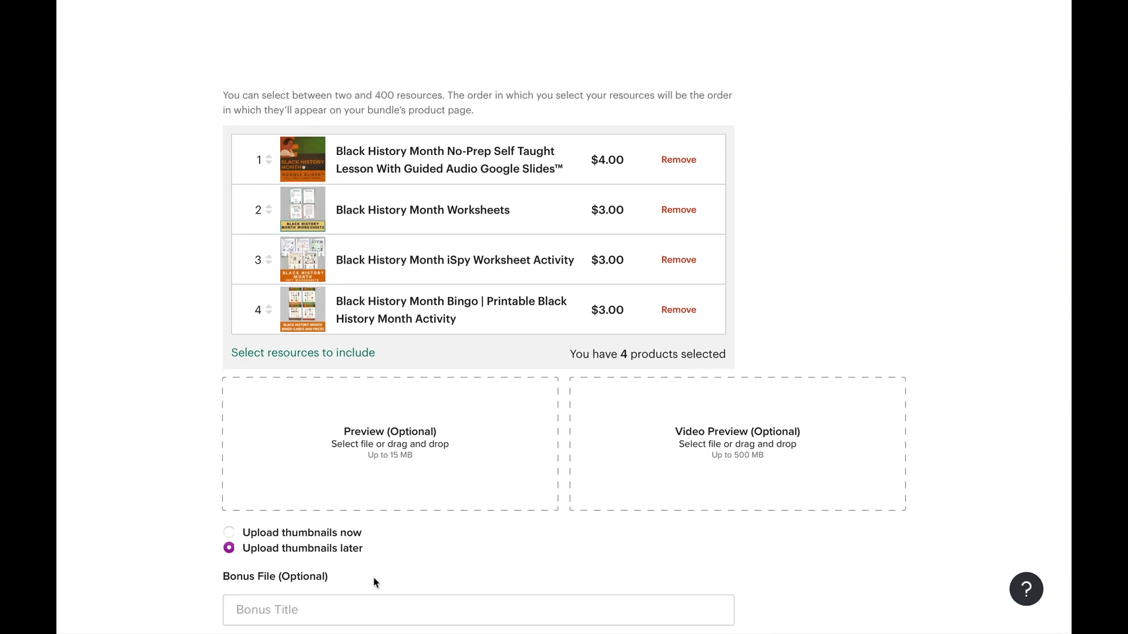
scroll(723, 502, "down", 5)
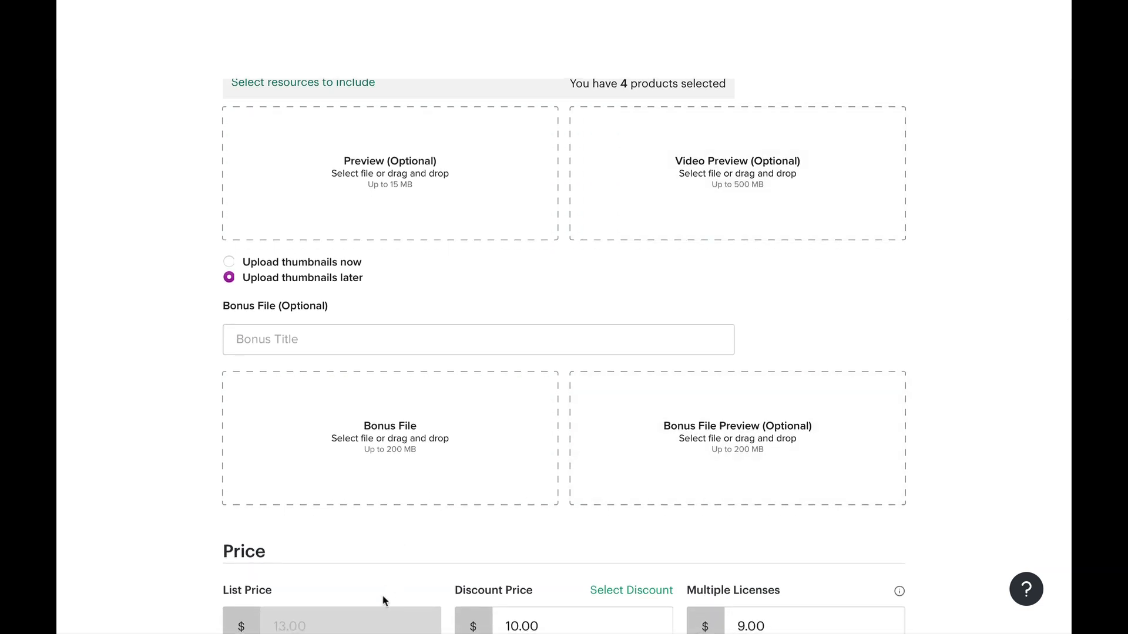
scroll(384, 588, "down", 1)
scroll(385, 578, "up", 3)
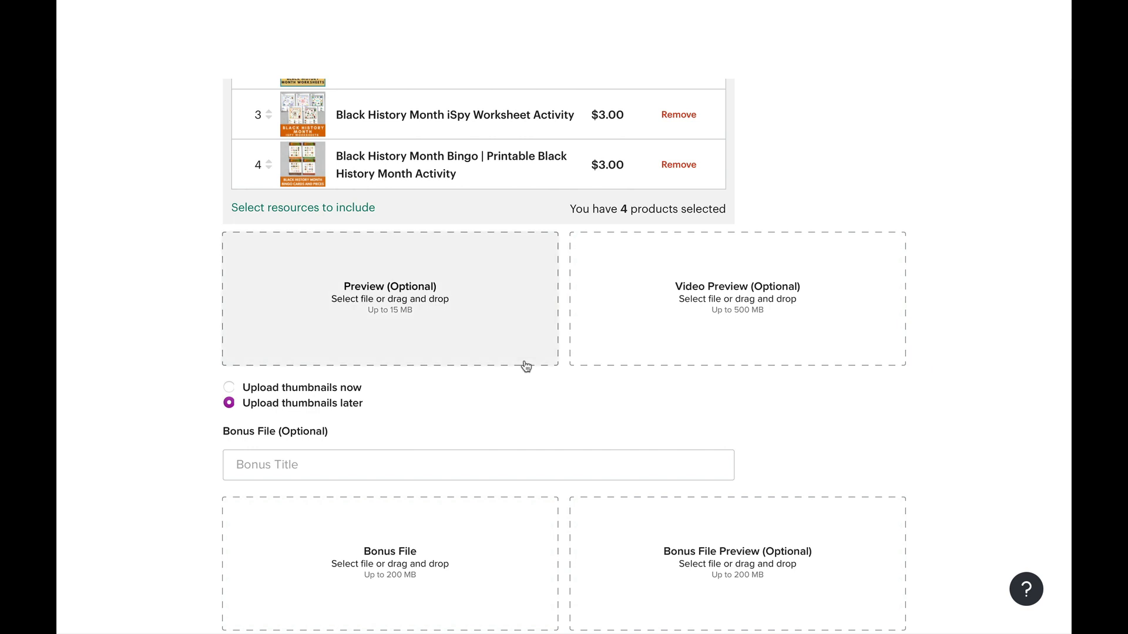
scroll(526, 365, "up", 3)
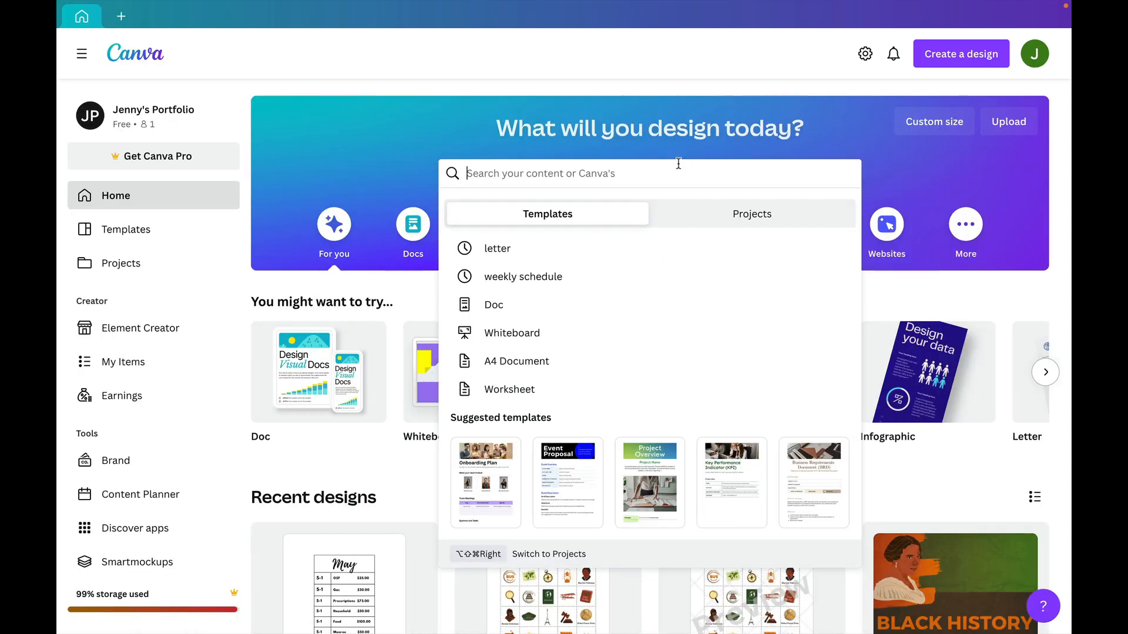
Switch to Canva and make a copy of the recent design "Black History Month Google Slides Trailer"
type("in")
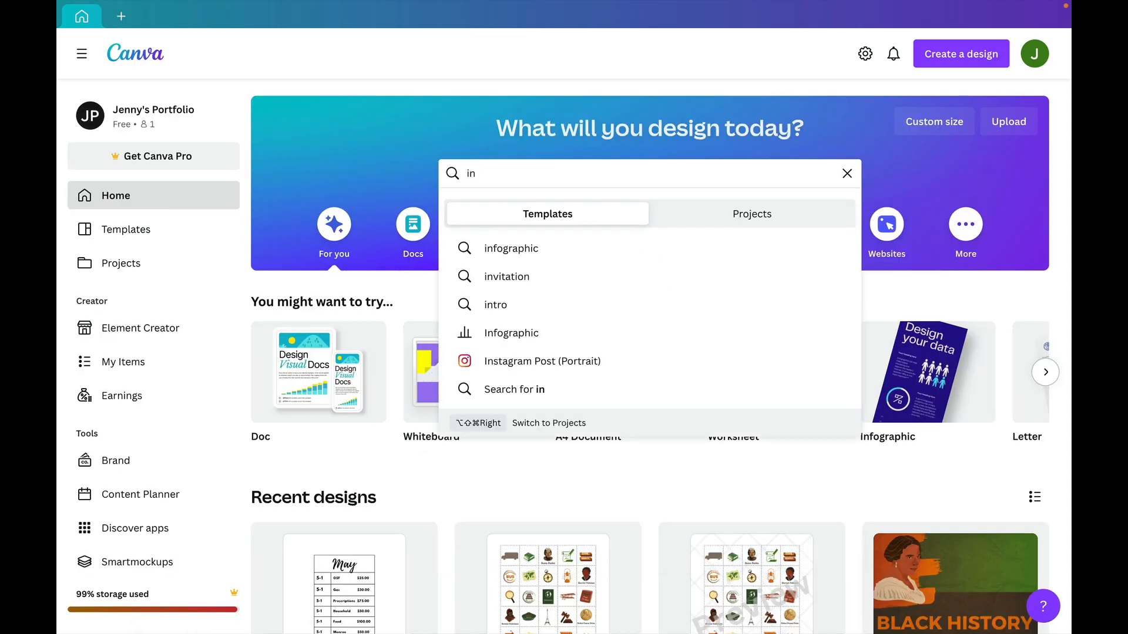
left_click(624, 498)
scroll(624, 498, "down", 5)
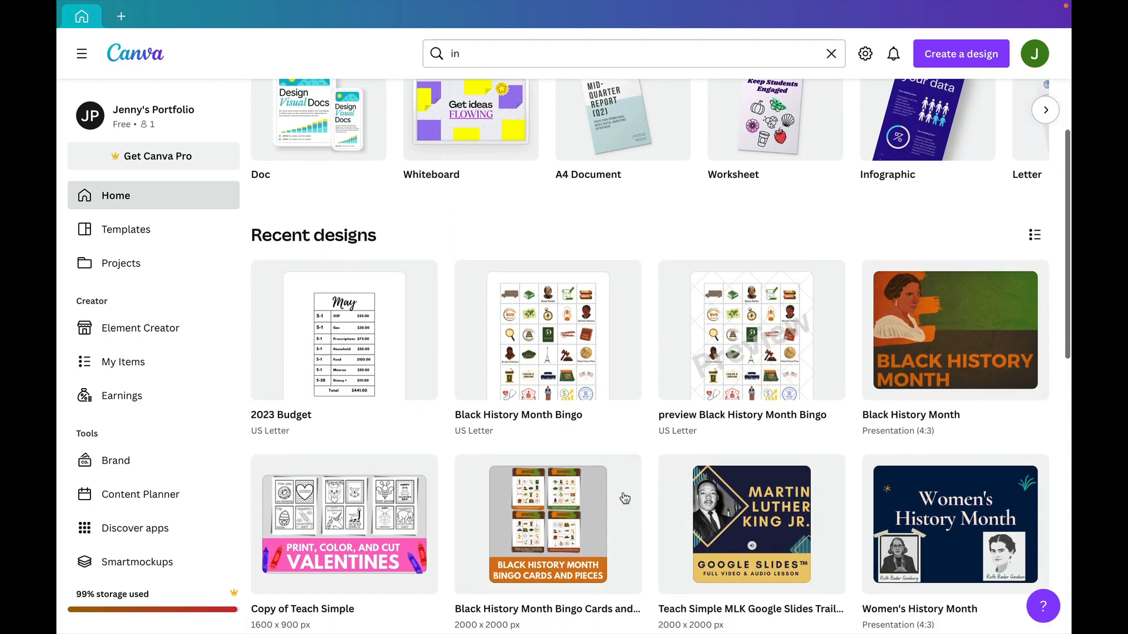
scroll(624, 498, "down", 5)
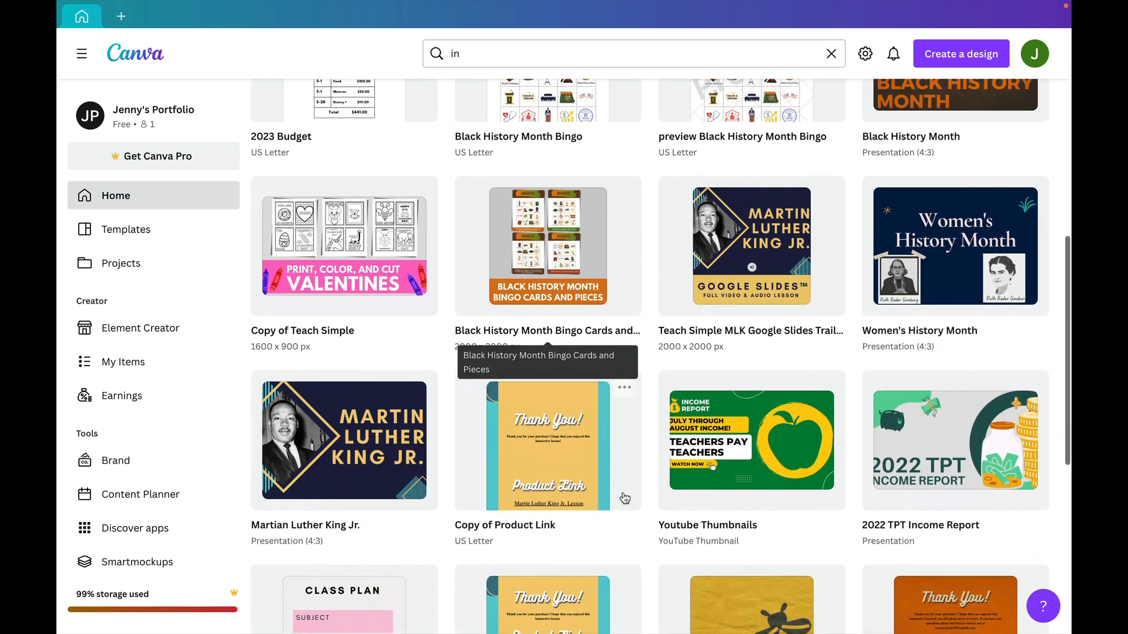
scroll(625, 498, "down", 6)
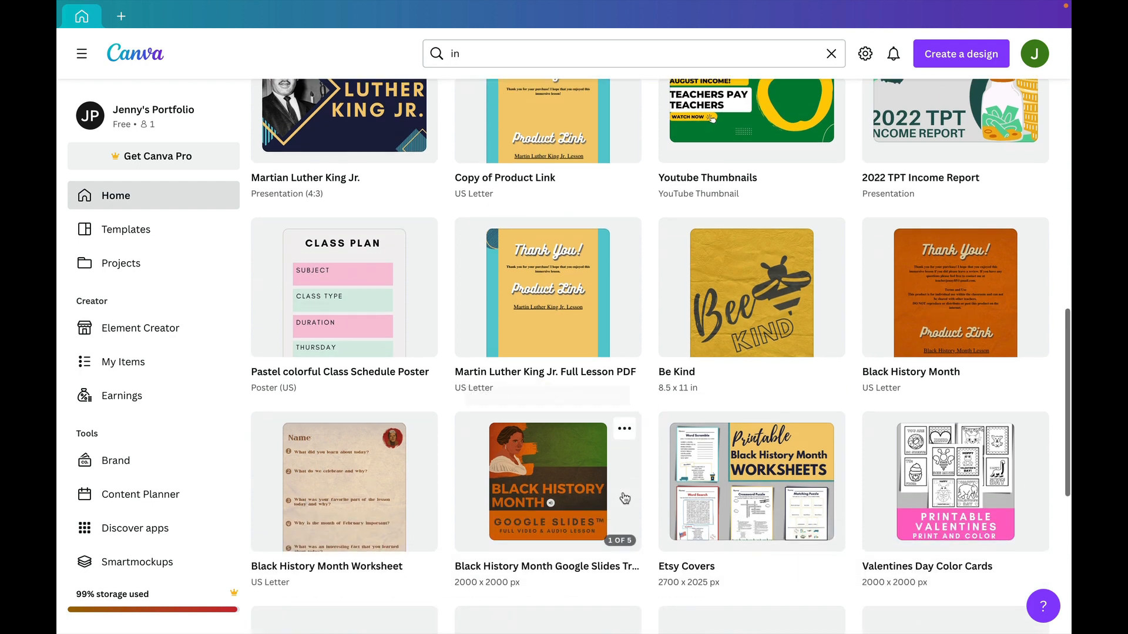
left_click(626, 436)
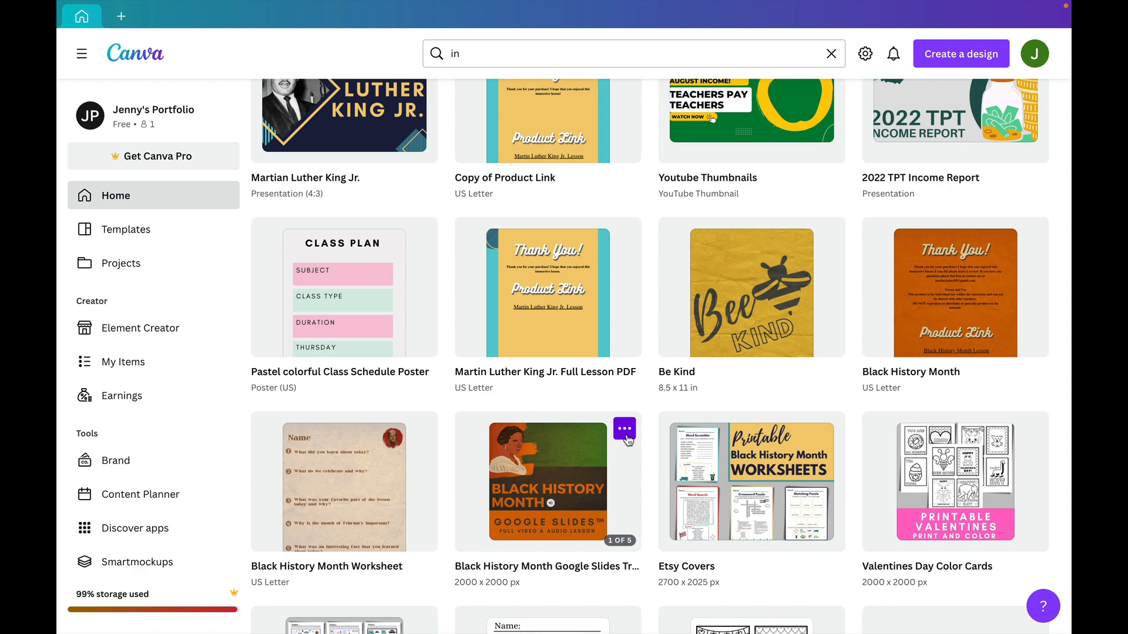
left_click(626, 436)
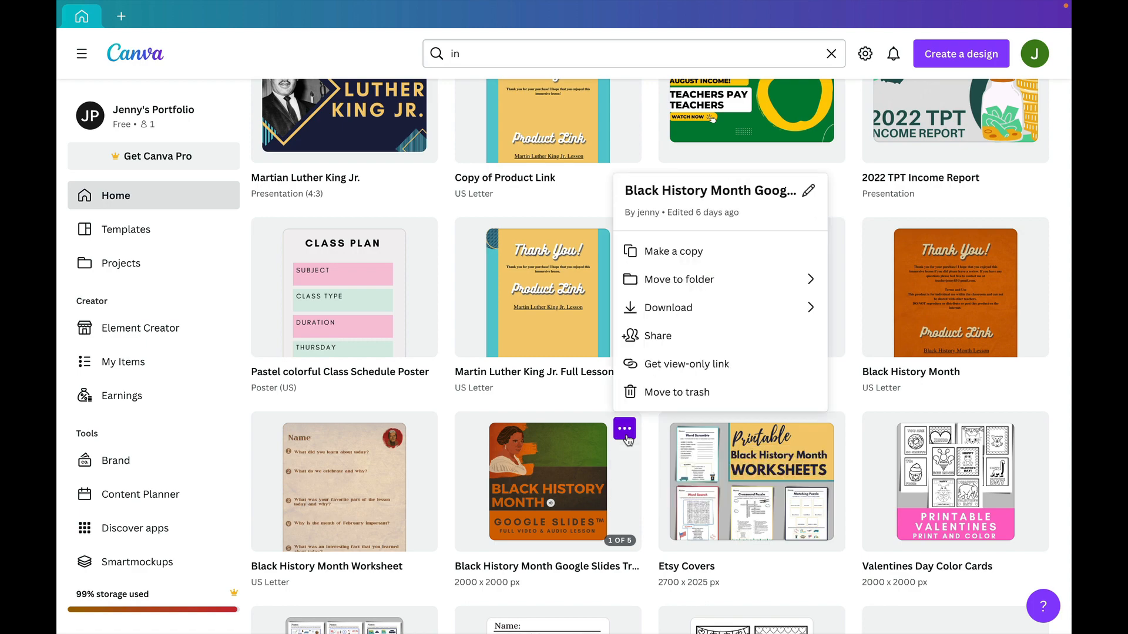
left_click(661, 260)
Open the design "Copy of Black History Month Google Slides Trailer" from the recent designs for editing
scroll(662, 260, "up", 15)
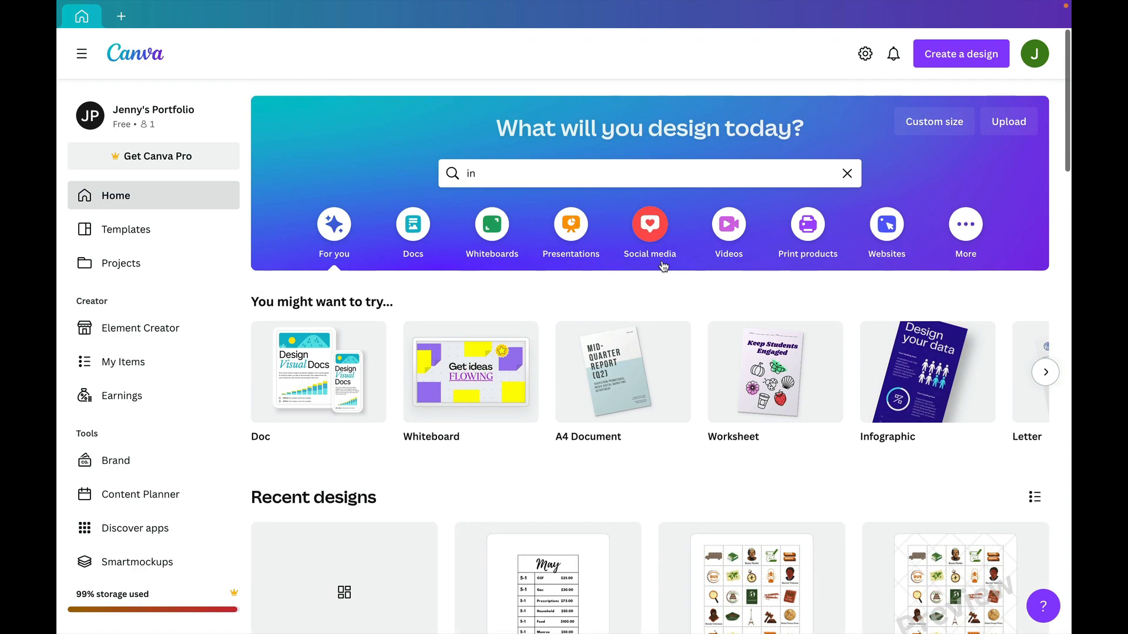
scroll(662, 262, "down", 3)
scroll(663, 266, "down", 1)
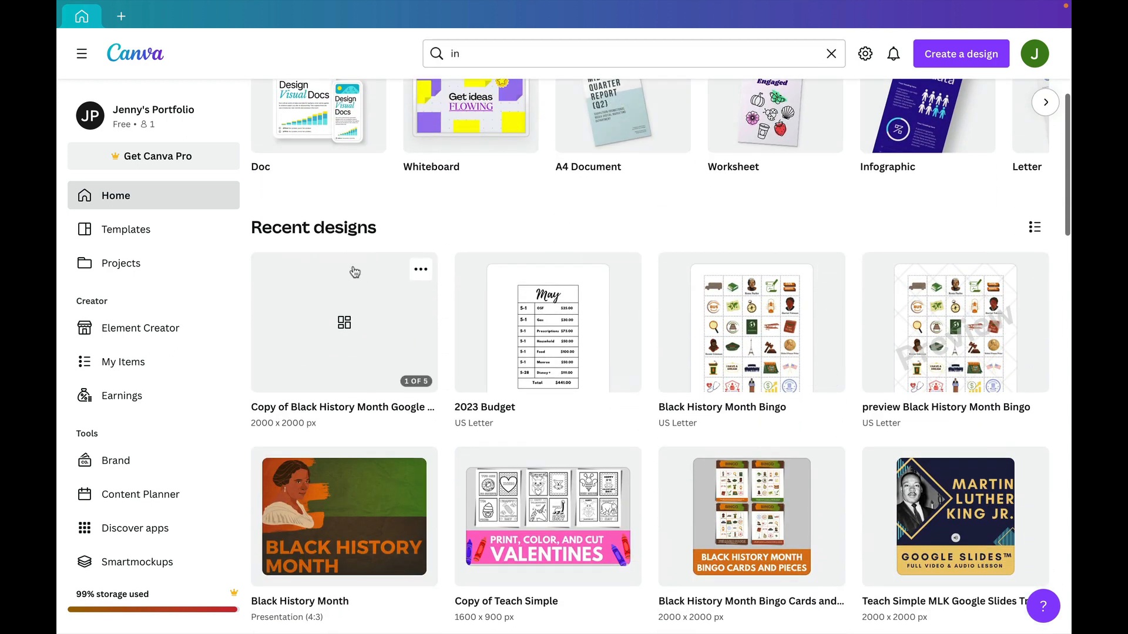
left_click(421, 271)
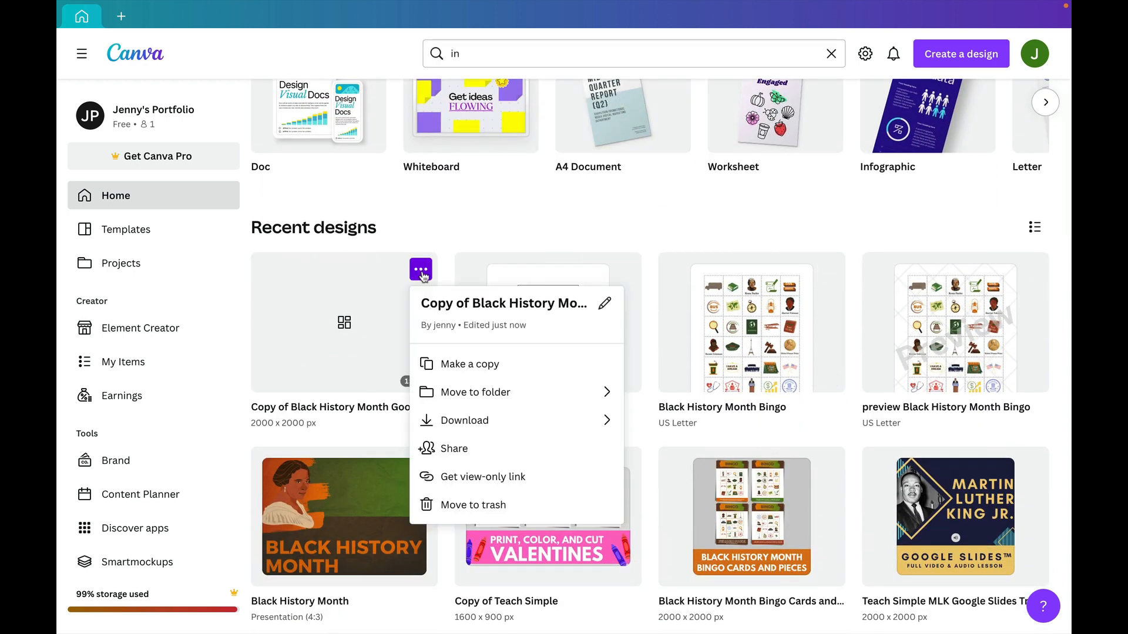
left_click(270, 302)
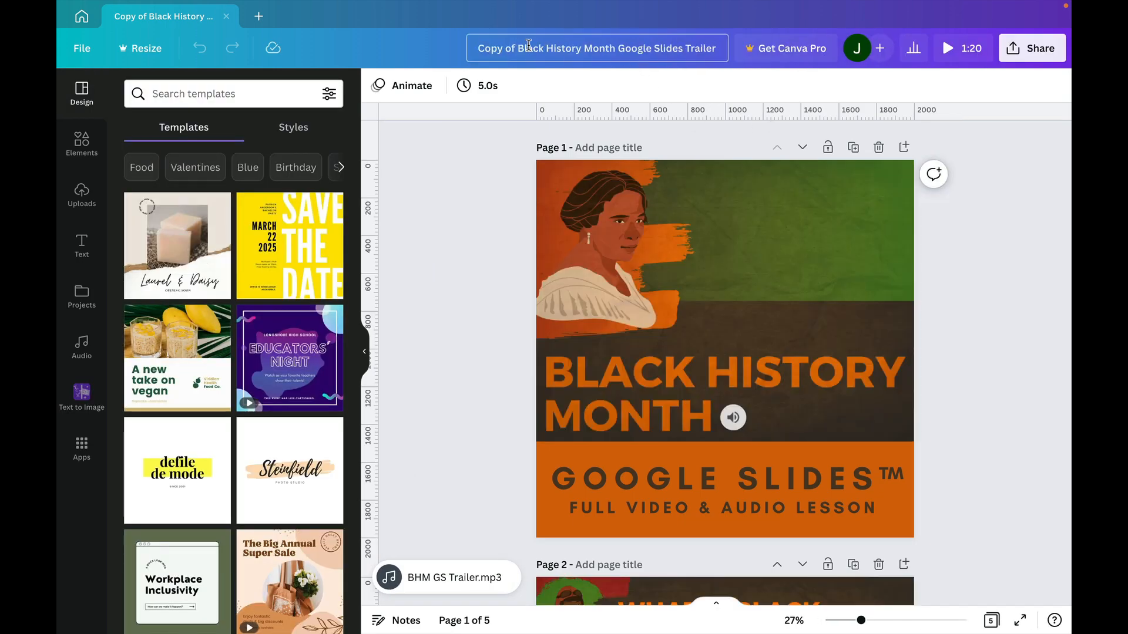
Rename the copied design as "Black History Month Worksheets Bundle"
left_click_drag(493, 45, 478, 47)
key("BackSpace")
left_click_drag(620, 51, 787, 54)
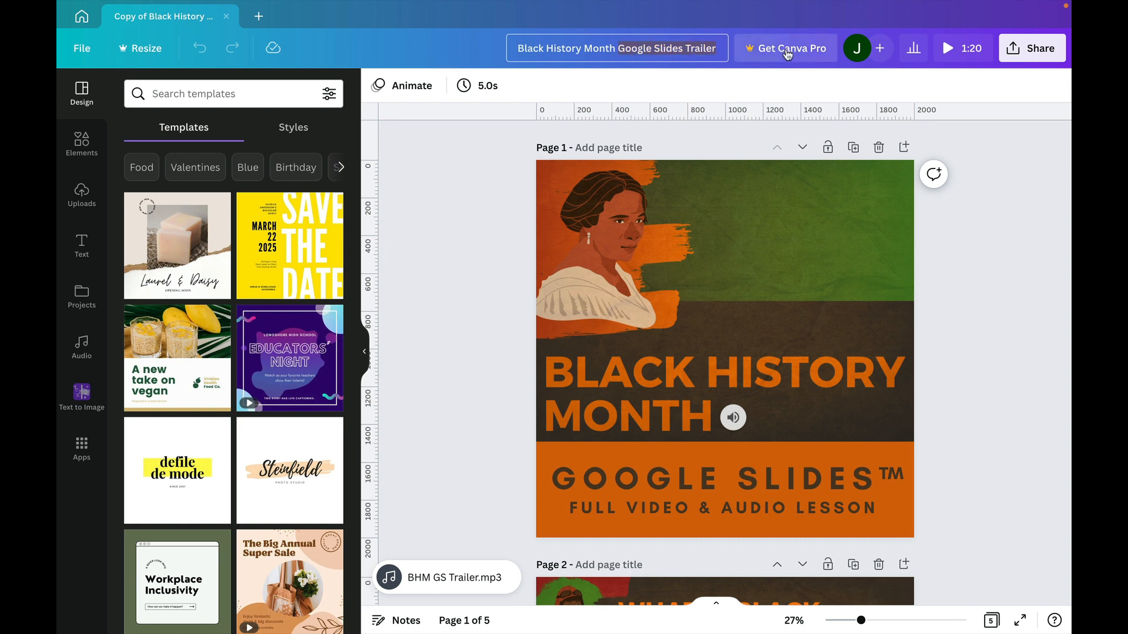
key("ctrl+v")
Look through all five pages of the copied trailer design, from the Google Slides cover to the closing page
scroll(704, 311, "down", 1)
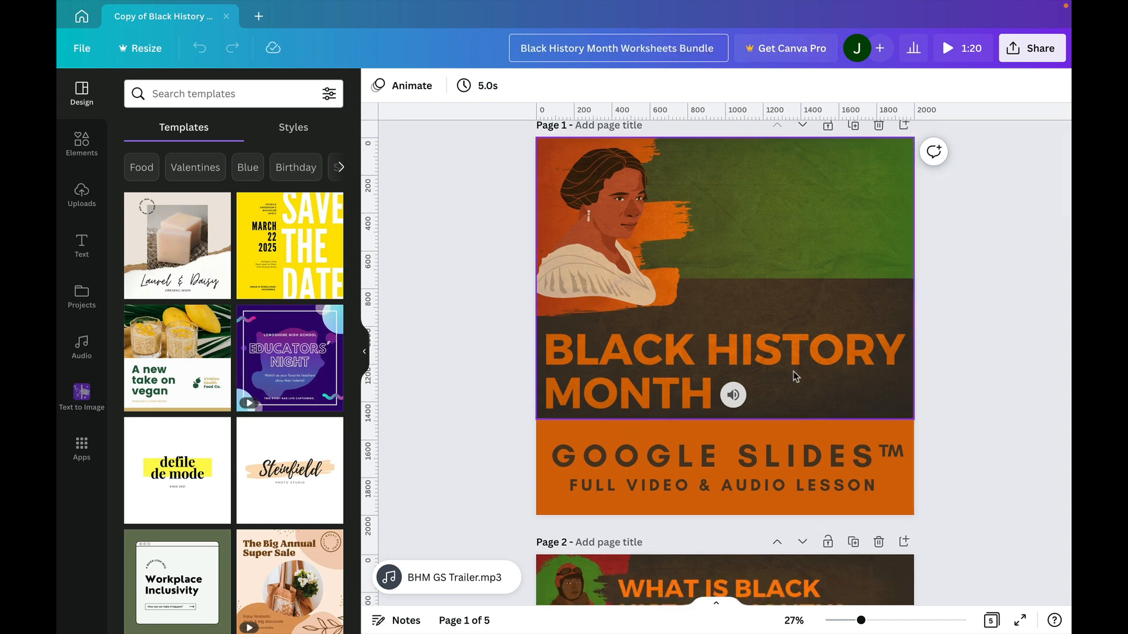
scroll(626, 371, "down", 6)
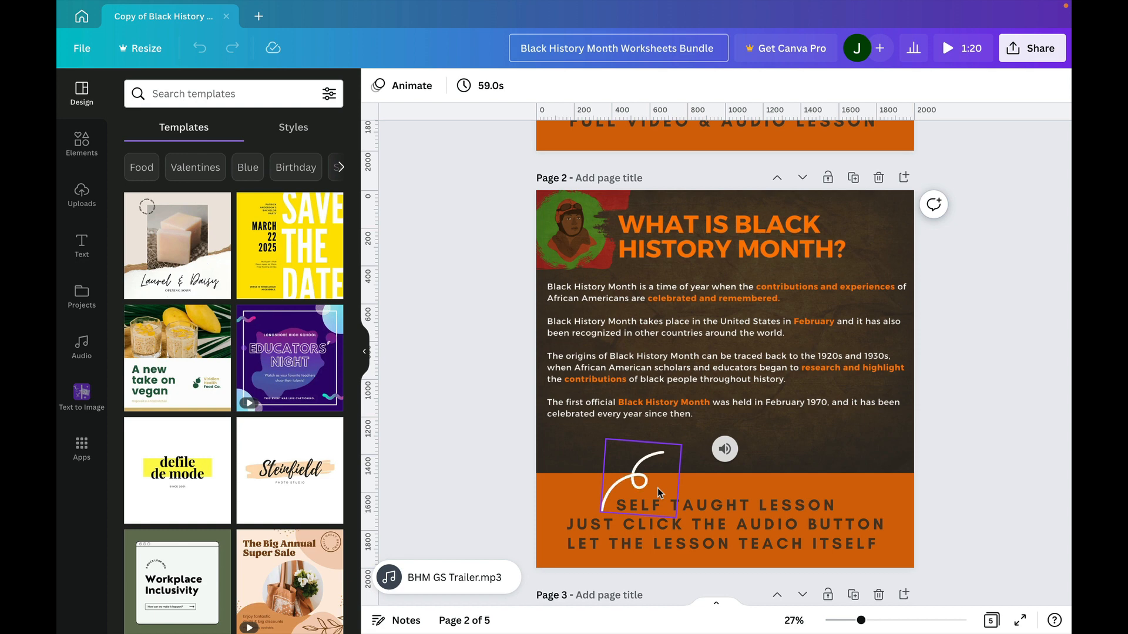
scroll(640, 470, "down", 1)
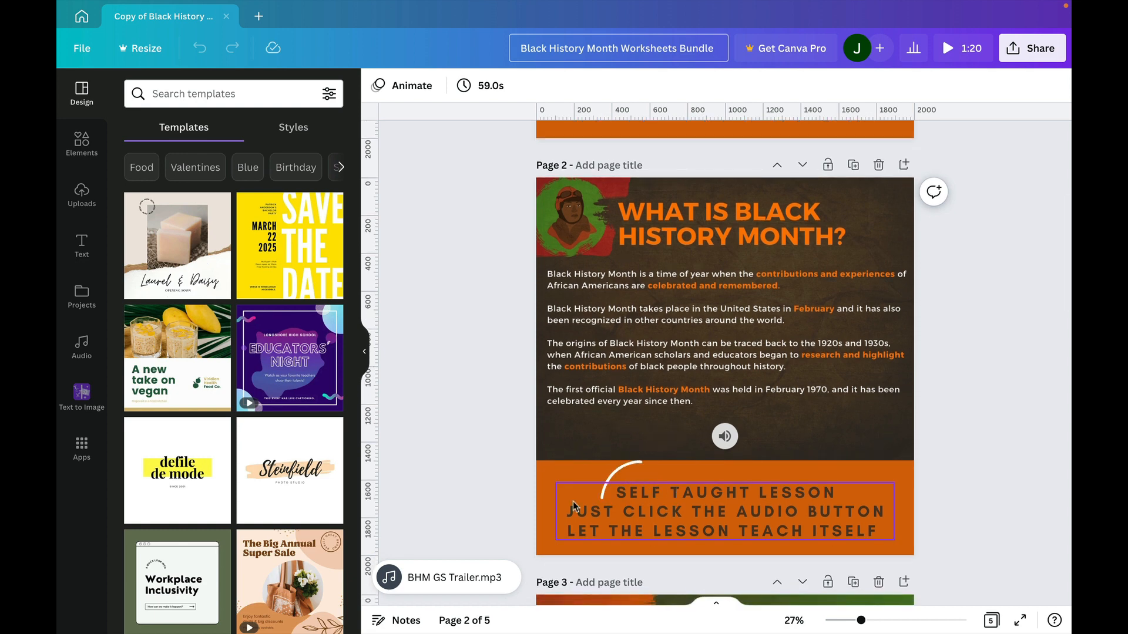
scroll(572, 505, "up", 5)
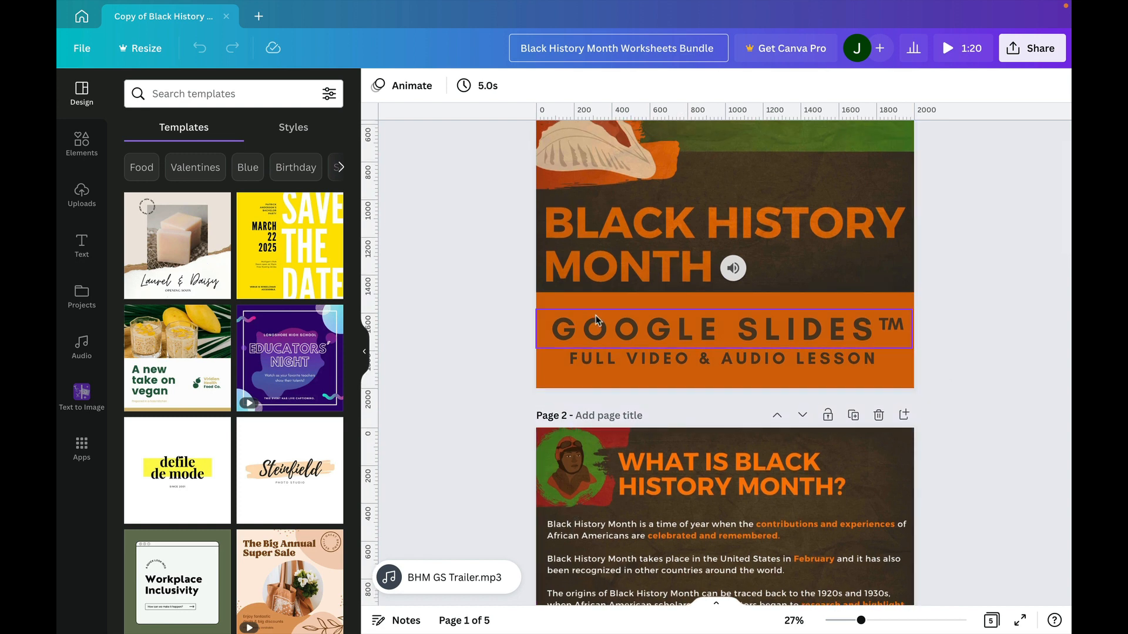
scroll(636, 367, "down", 4)
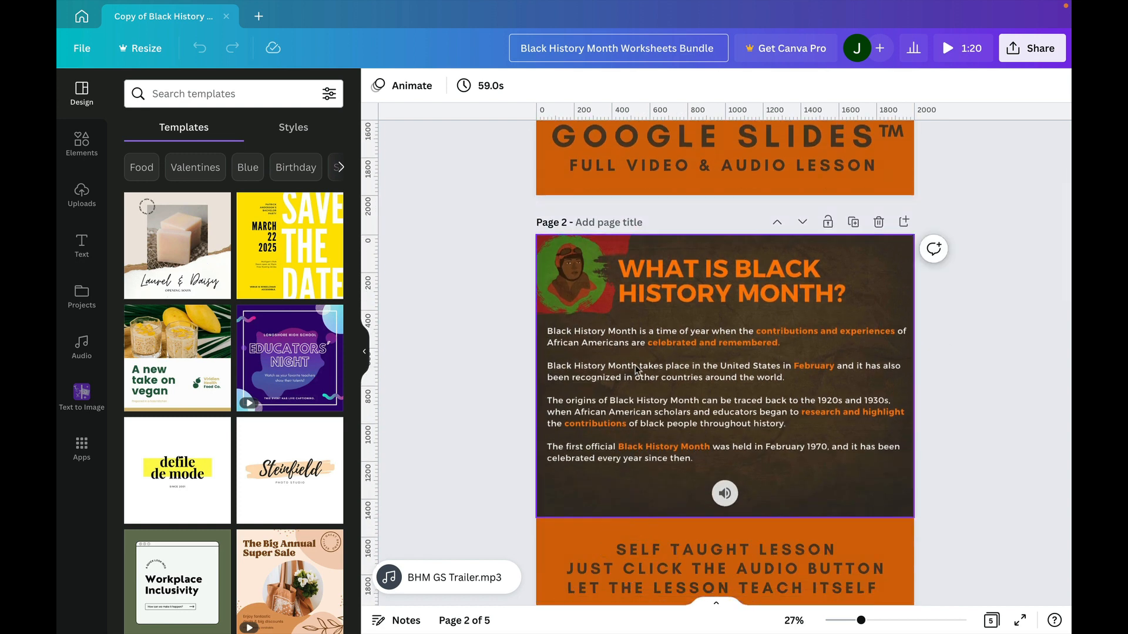
scroll(636, 549, "down", 1)
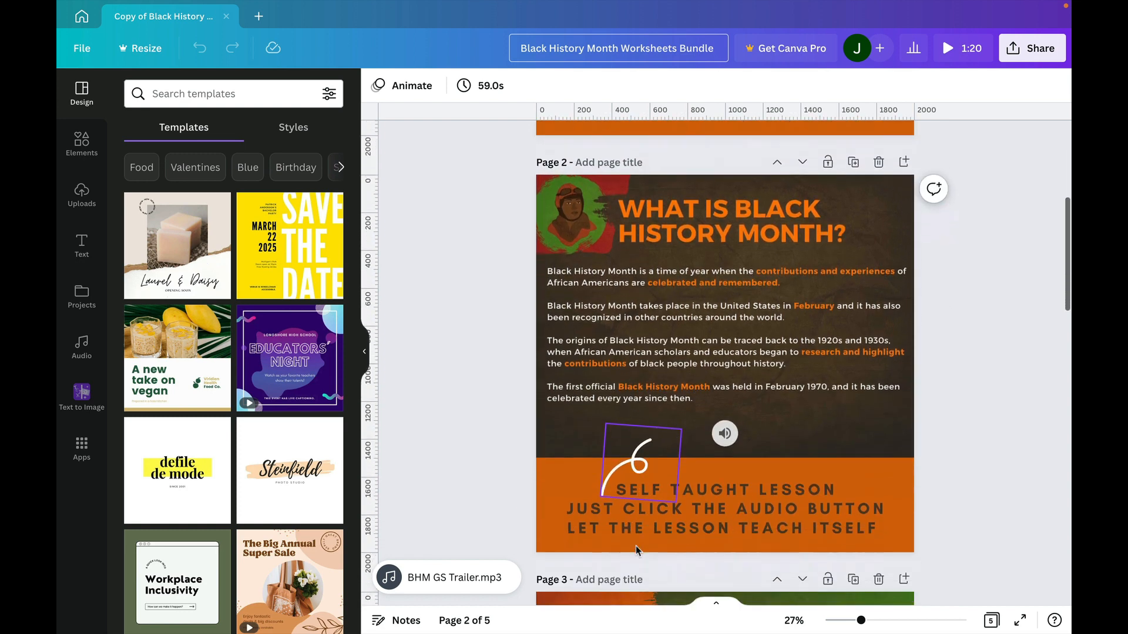
scroll(631, 545, "down", 6)
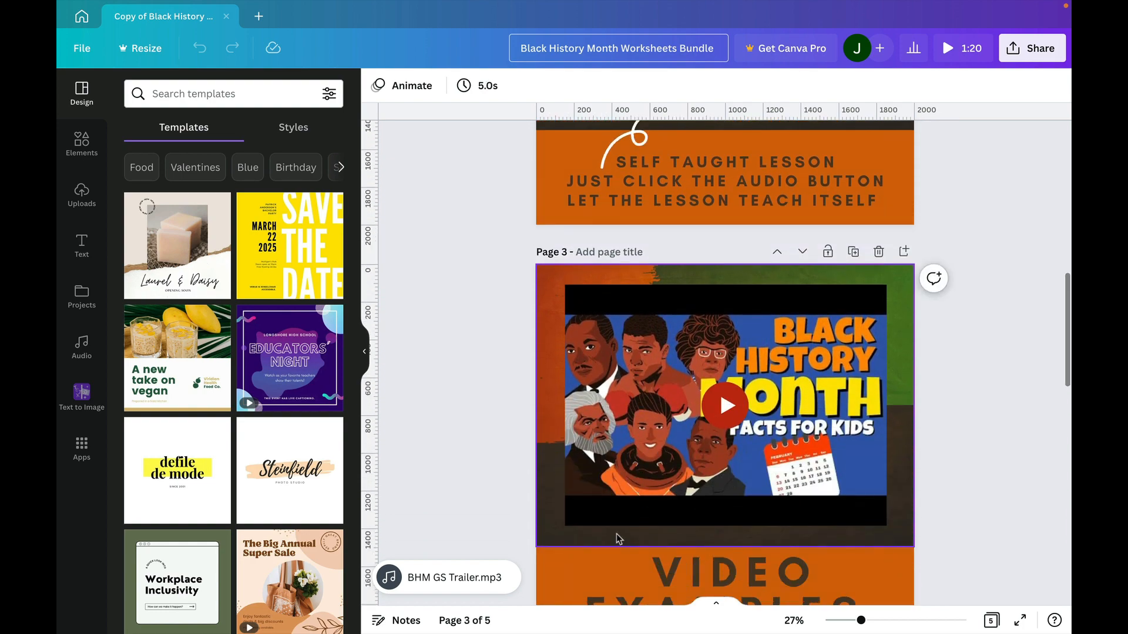
scroll(617, 538, "down", 15)
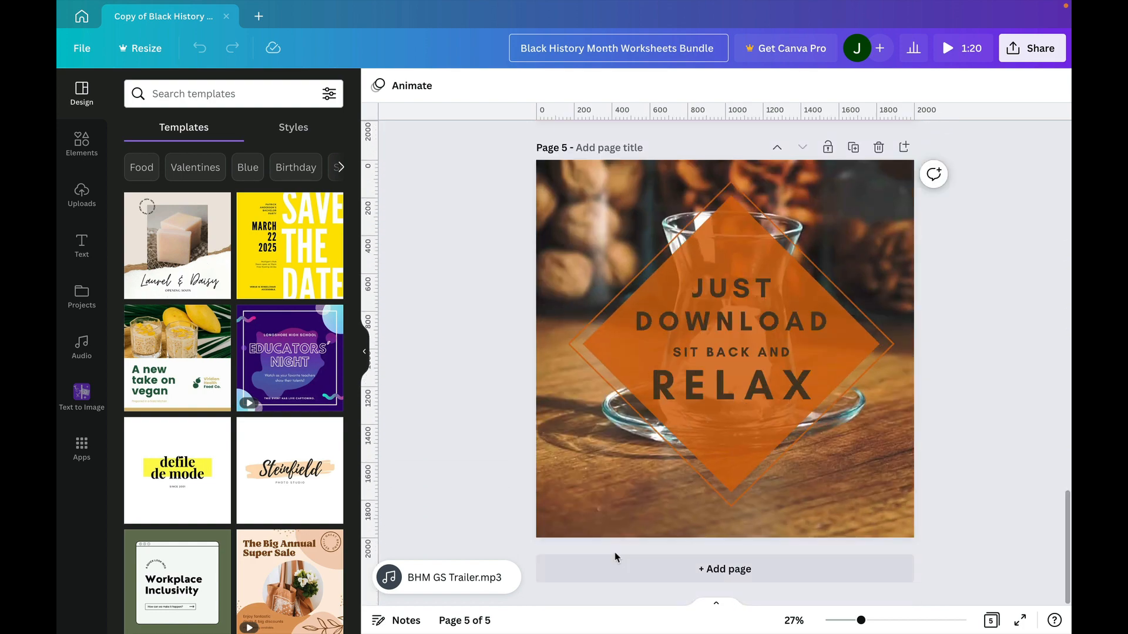
scroll(650, 496, "up", 15)
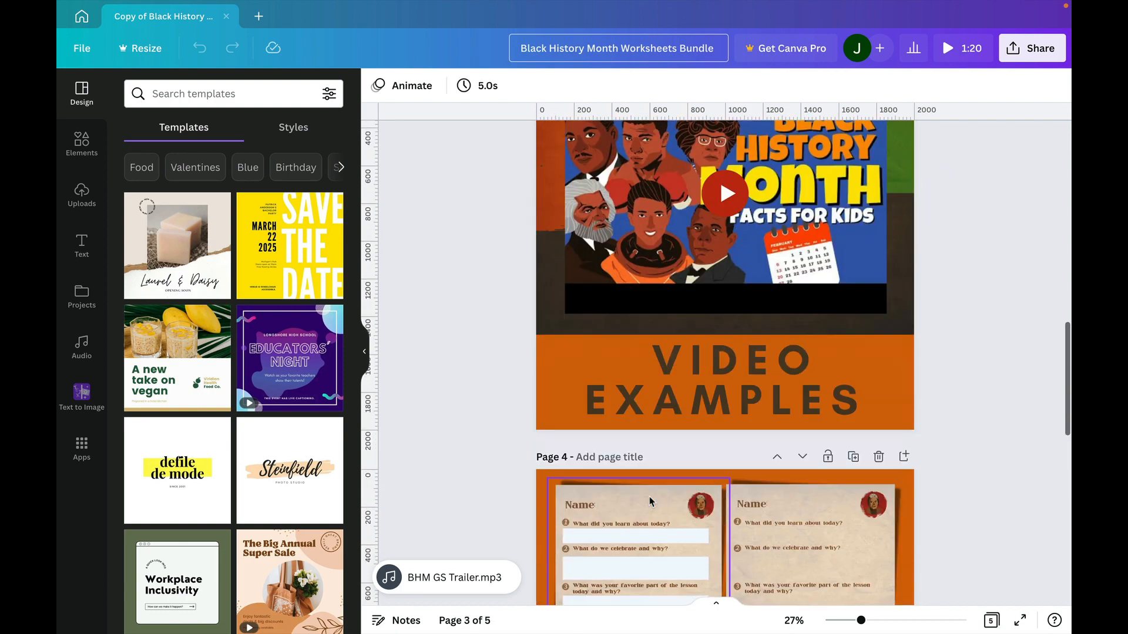
scroll(648, 496, "up", 5)
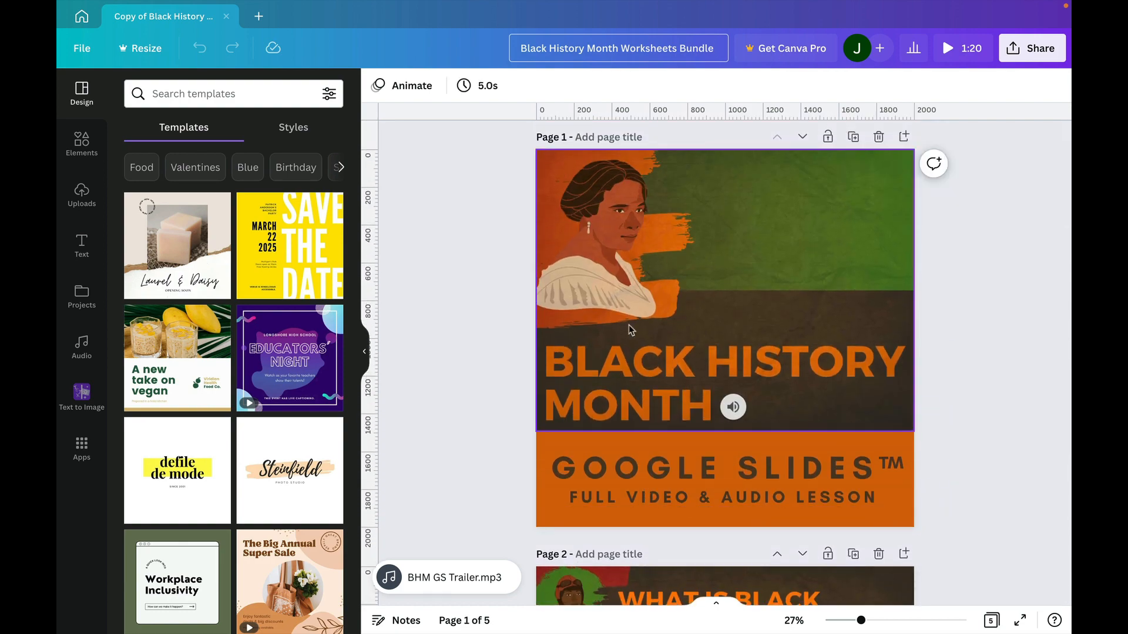
scroll(657, 434, "down", 5)
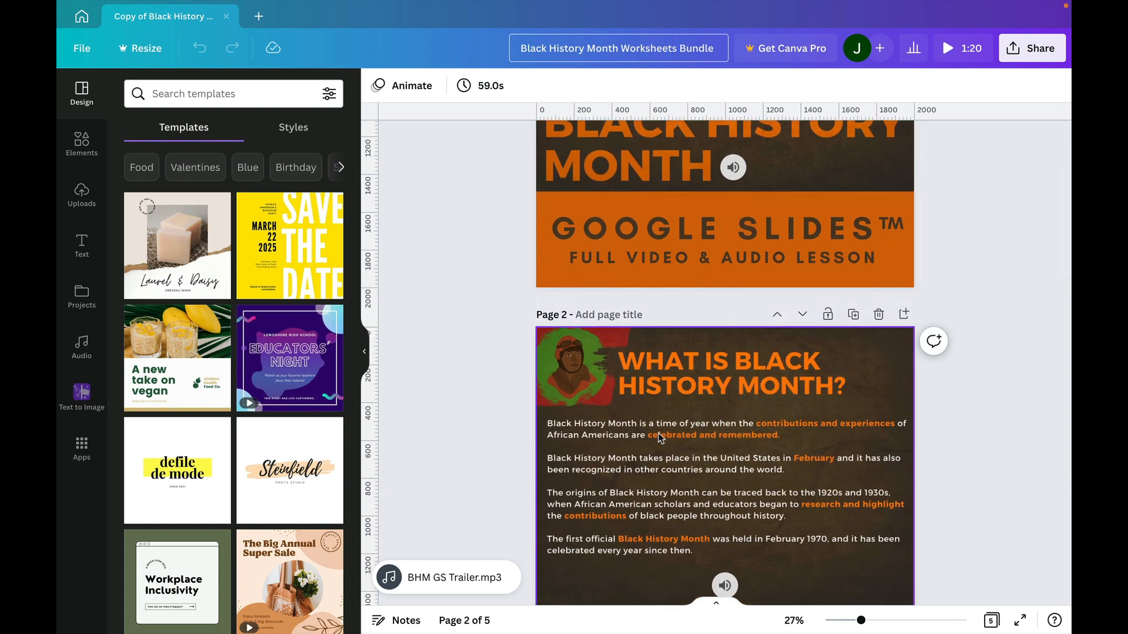
scroll(659, 437, "up", 2)
left_click(661, 360)
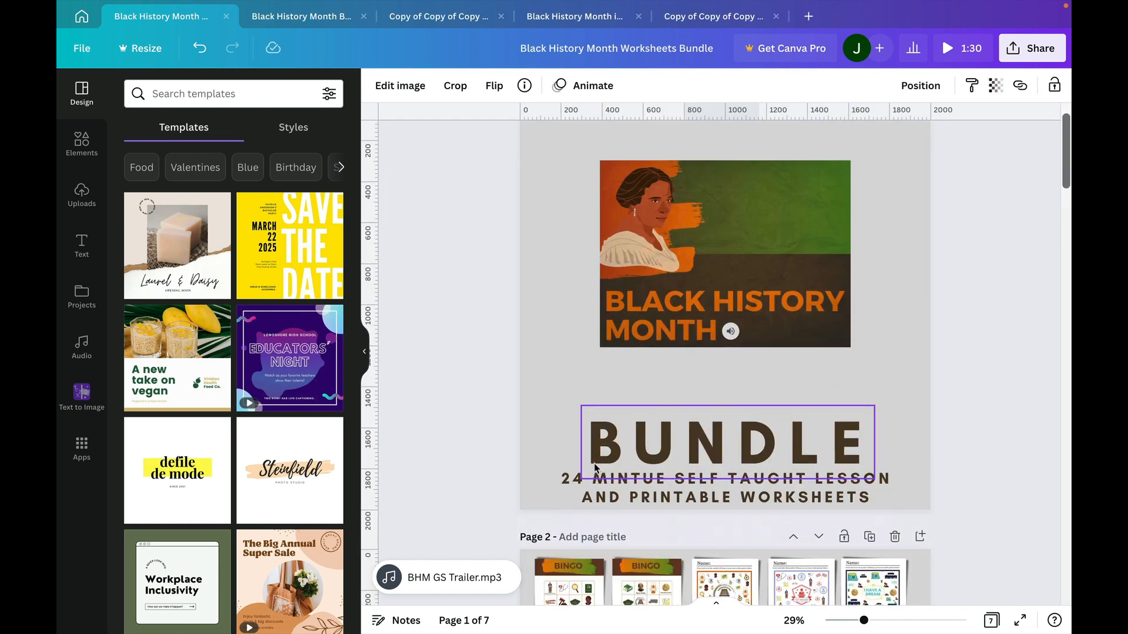
Move the Black History Month cover image from page 1 onto the middle of page 2's worksheet collage
scroll(595, 468, "down", 5)
scroll(595, 468, "down", 1)
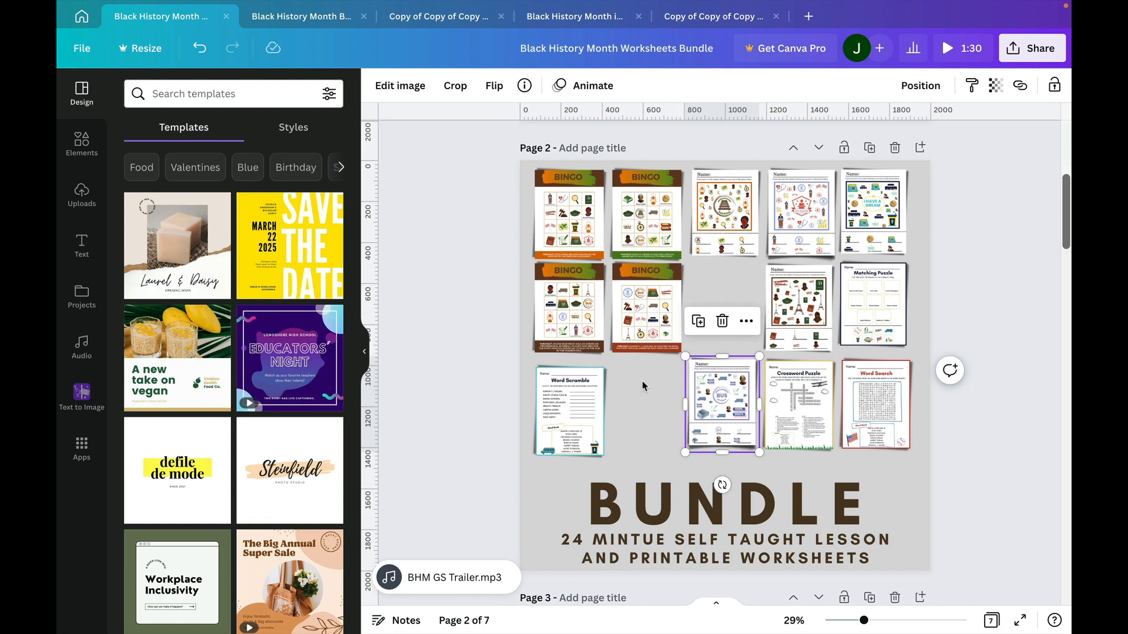
scroll(643, 386, "up", 5)
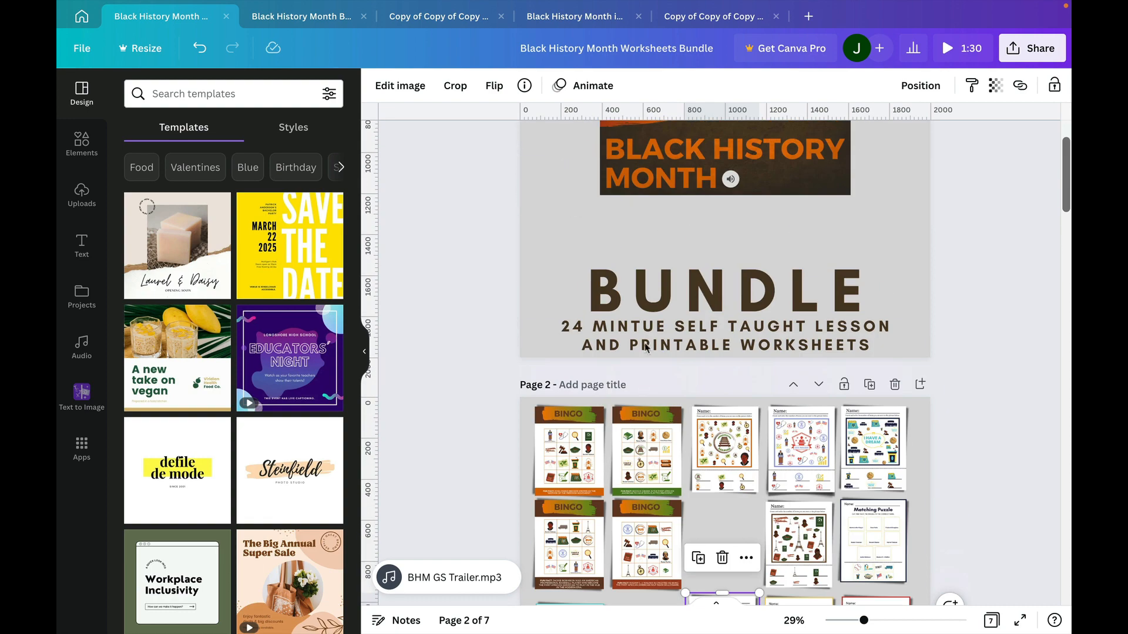
left_click(657, 176)
left_click_drag(657, 176, 661, 612)
scroll(689, 502, "down", 5)
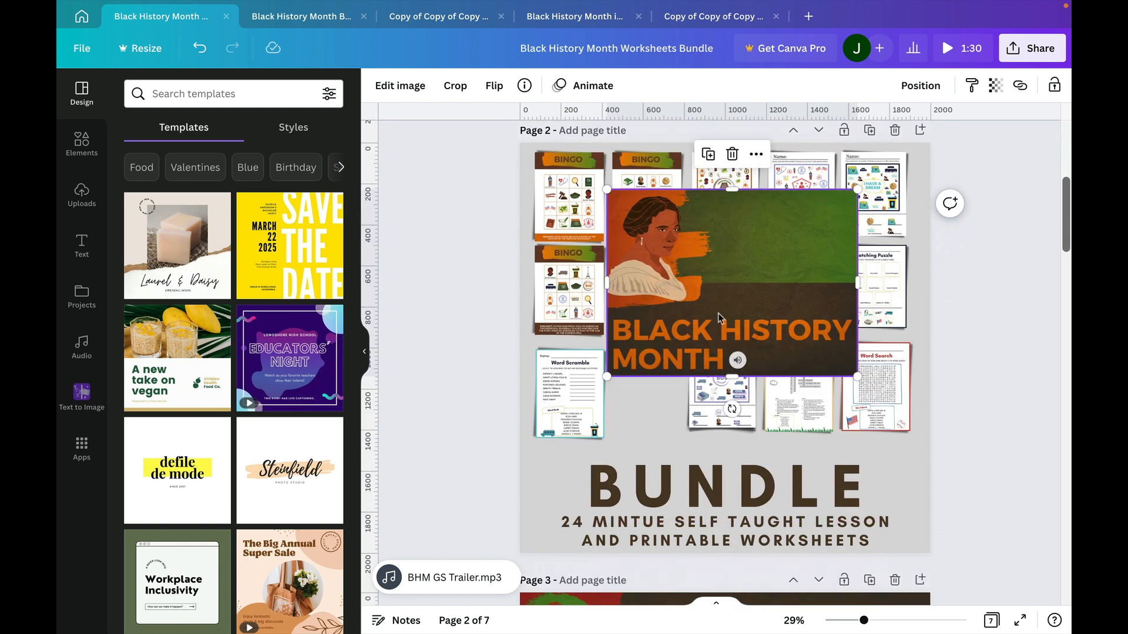
left_click_drag(728, 293, 715, 407)
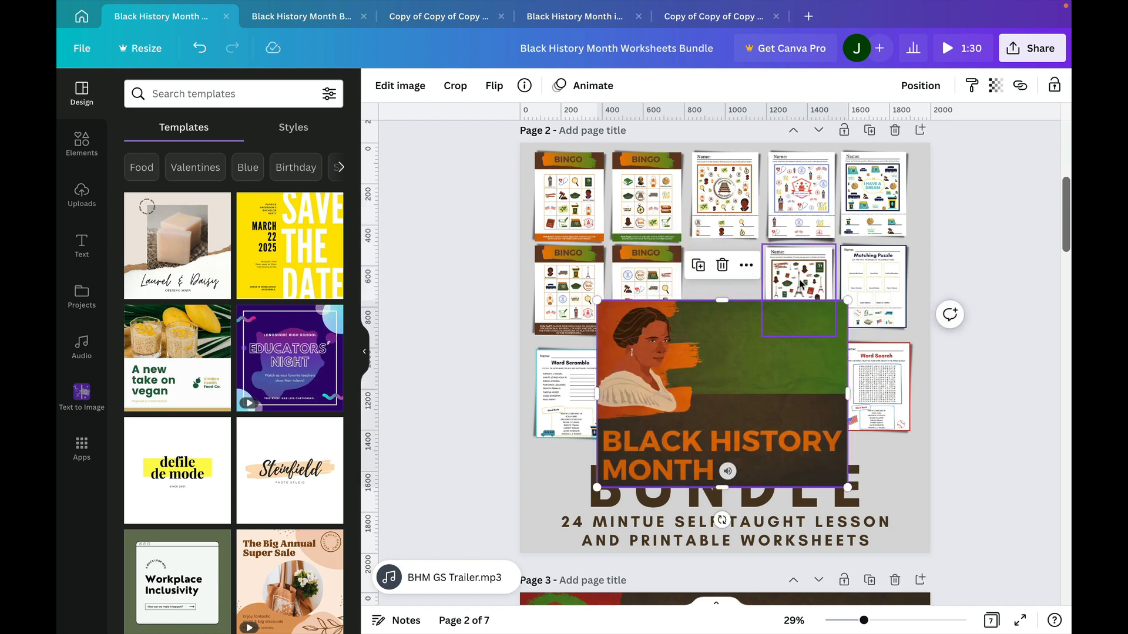
left_click_drag(755, 373, 744, 275)
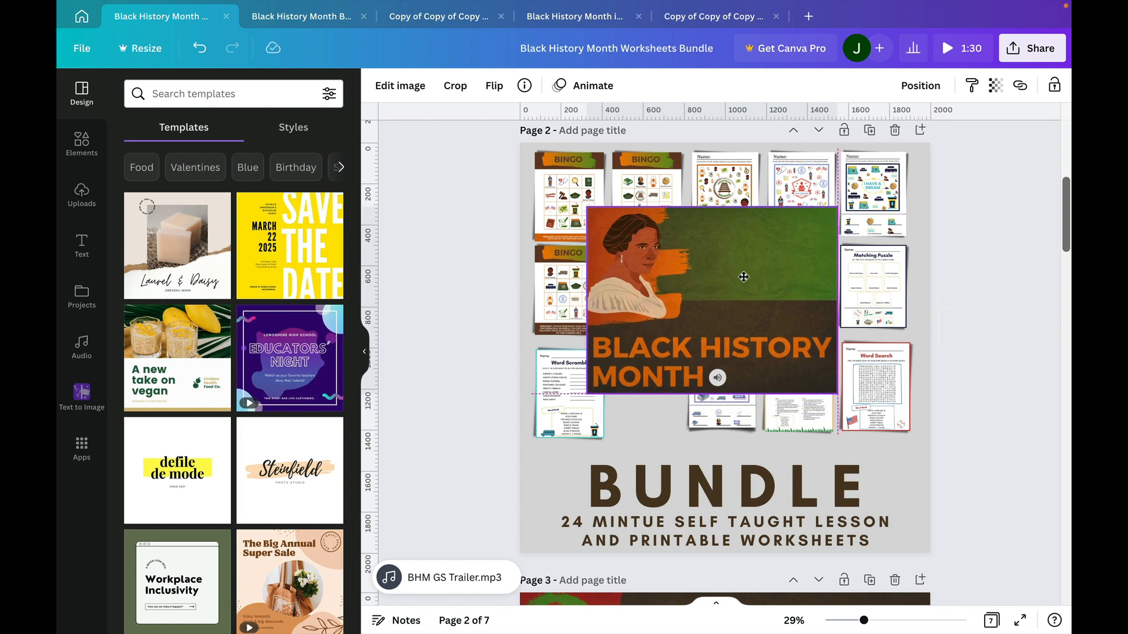
Move Word Scramble one column right and a brown bingo sheet to the bottom row's first spot, temporarily shifting the cover image aside
left_click_drag(743, 276, 852, 355)
left_click_drag(569, 387, 649, 390)
left_click_drag(627, 289, 556, 376)
left_click_drag(815, 353, 706, 271)
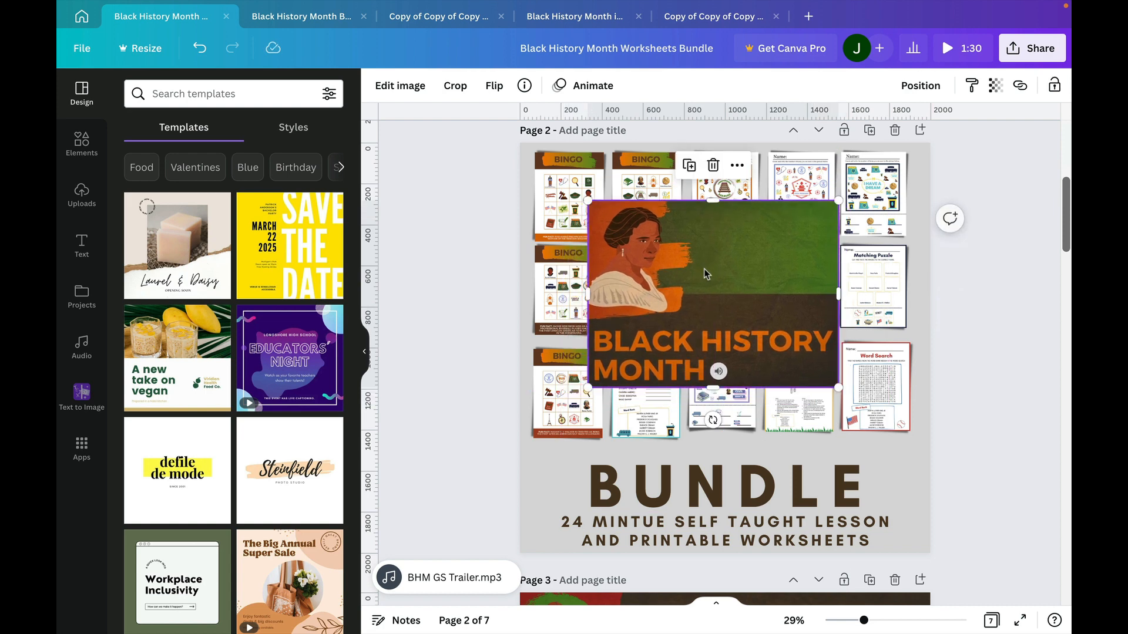
Align the five worksheets in page 2's bottom row along their bottom edges
left_click(742, 424)
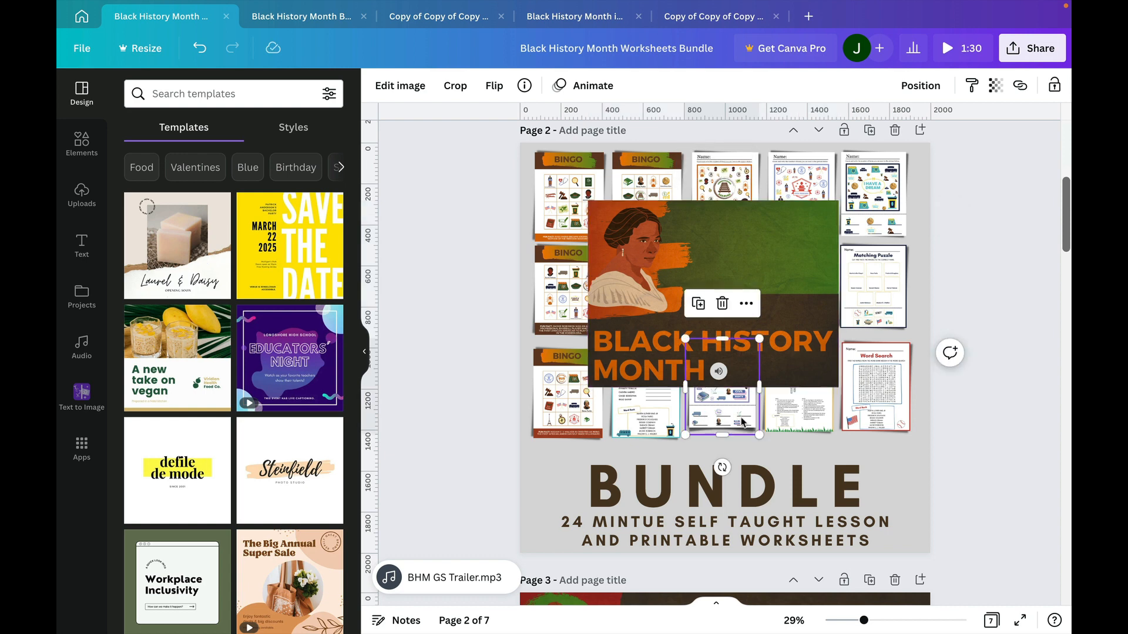
left_click(825, 424)
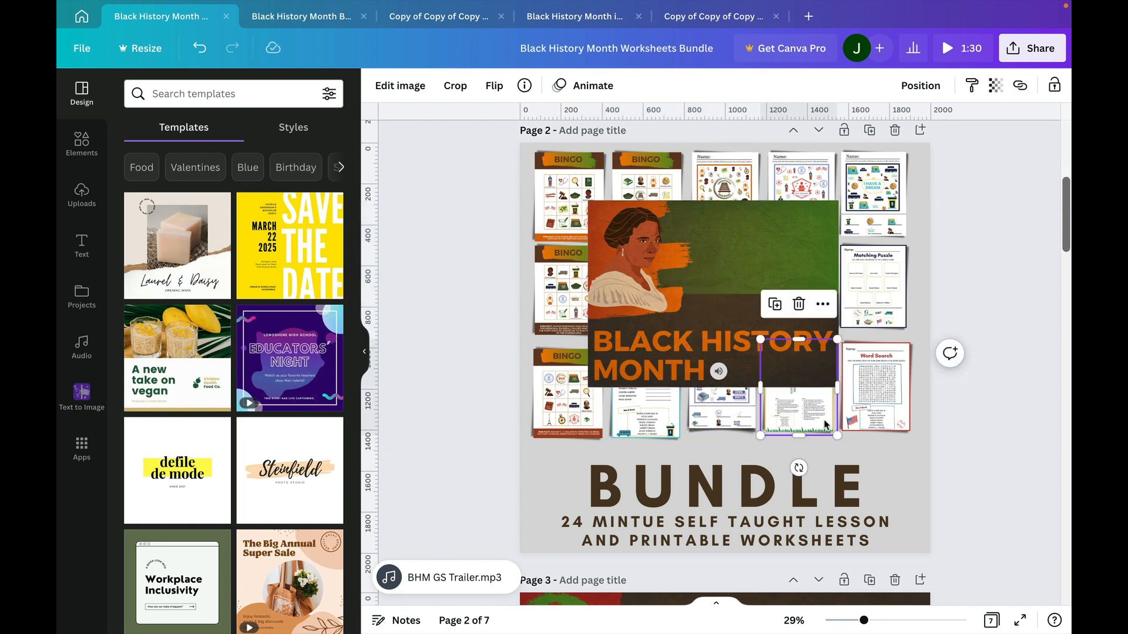
left_click(891, 407)
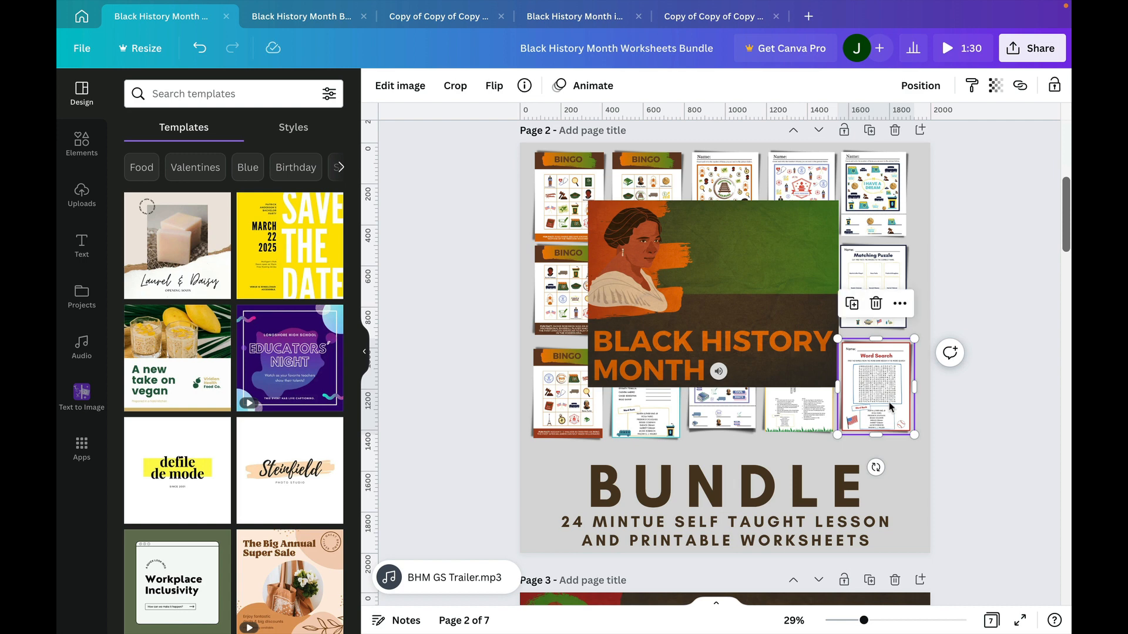
left_click(766, 421, "shift")
left_click(707, 424, "shift")
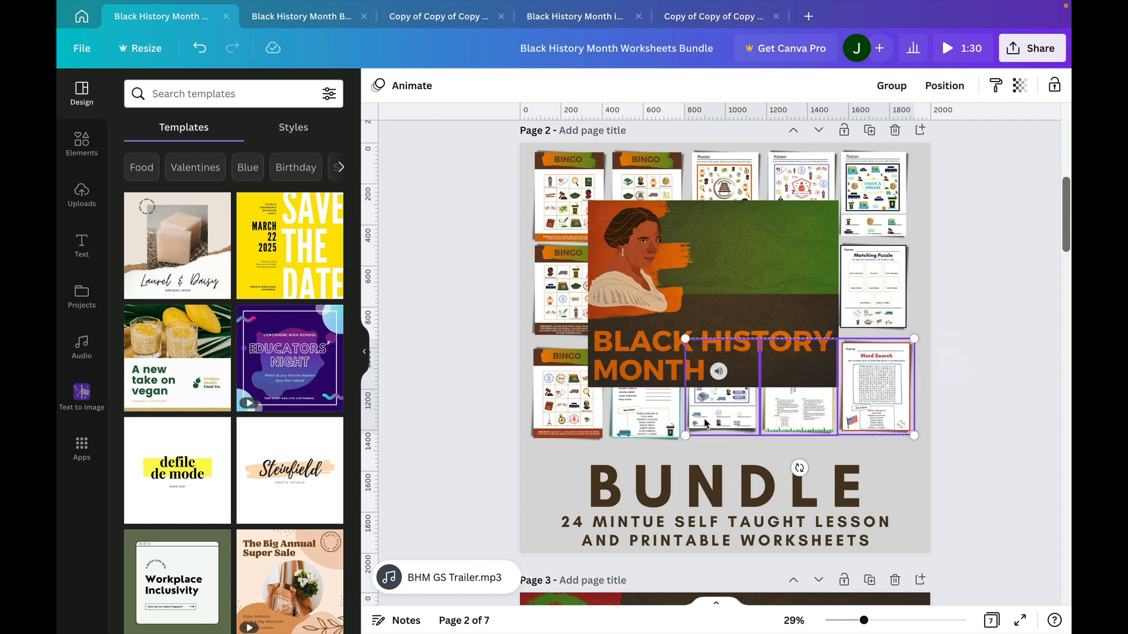
left_click(644, 428, "shift")
left_click(567, 399, "shift")
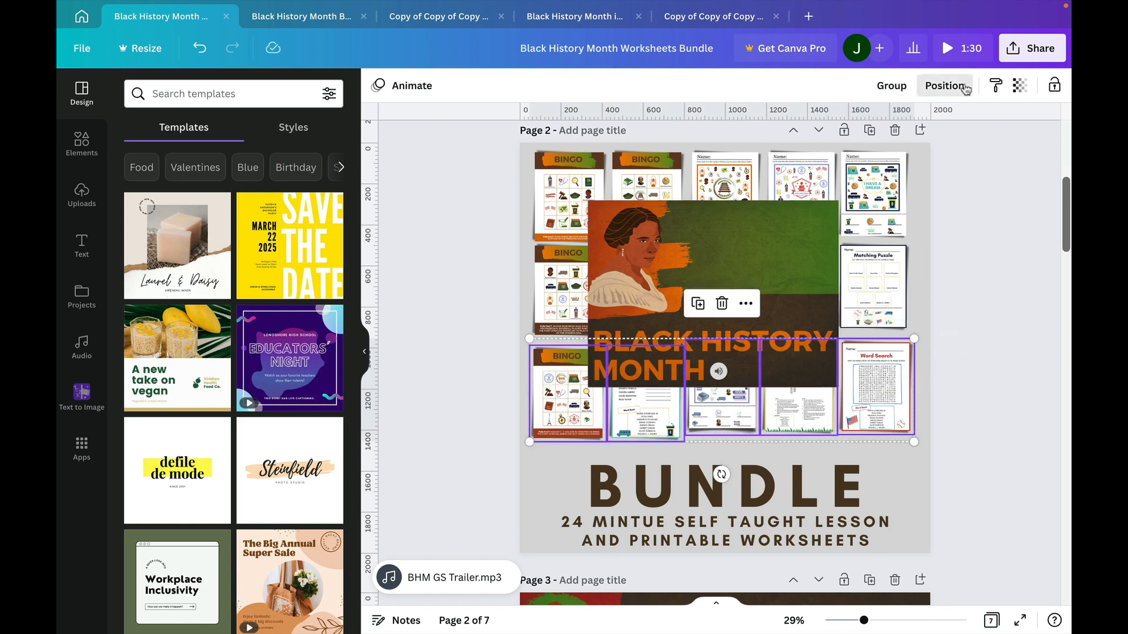
left_click(965, 88)
left_click(802, 270)
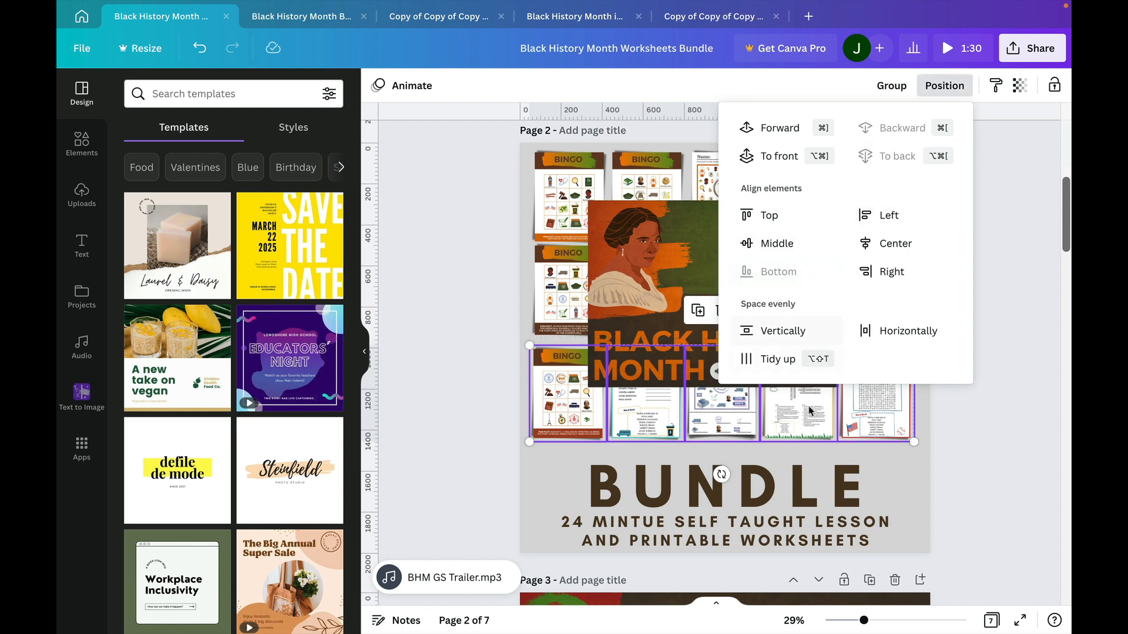
Nudge the middle worksheet of the bottom row down slightly
scroll(897, 469, "up", 2)
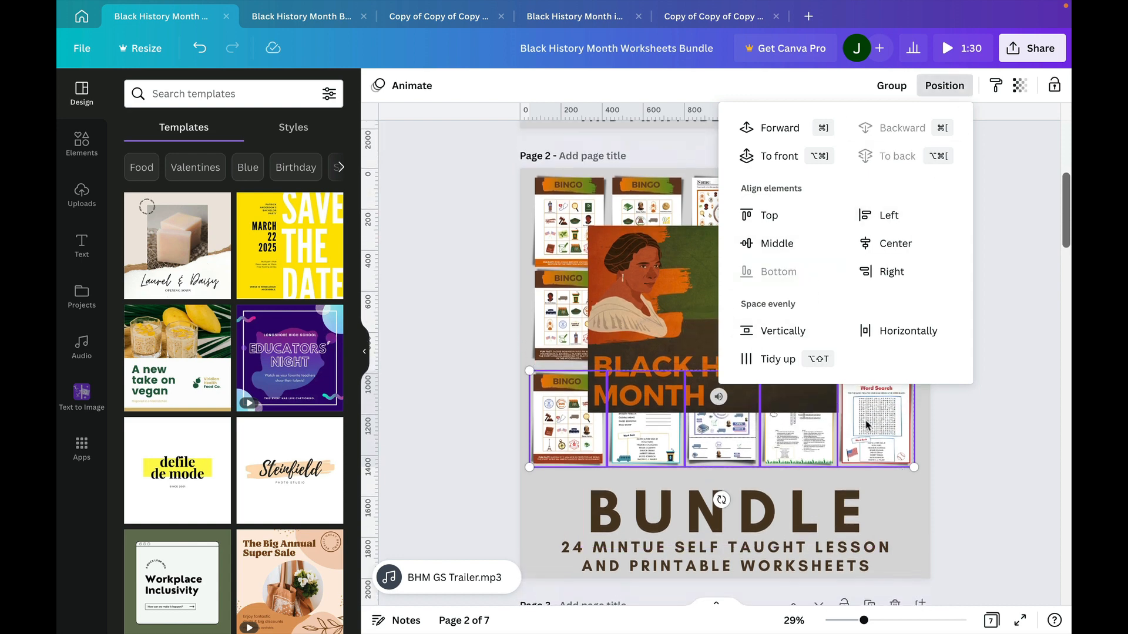
left_click(740, 456)
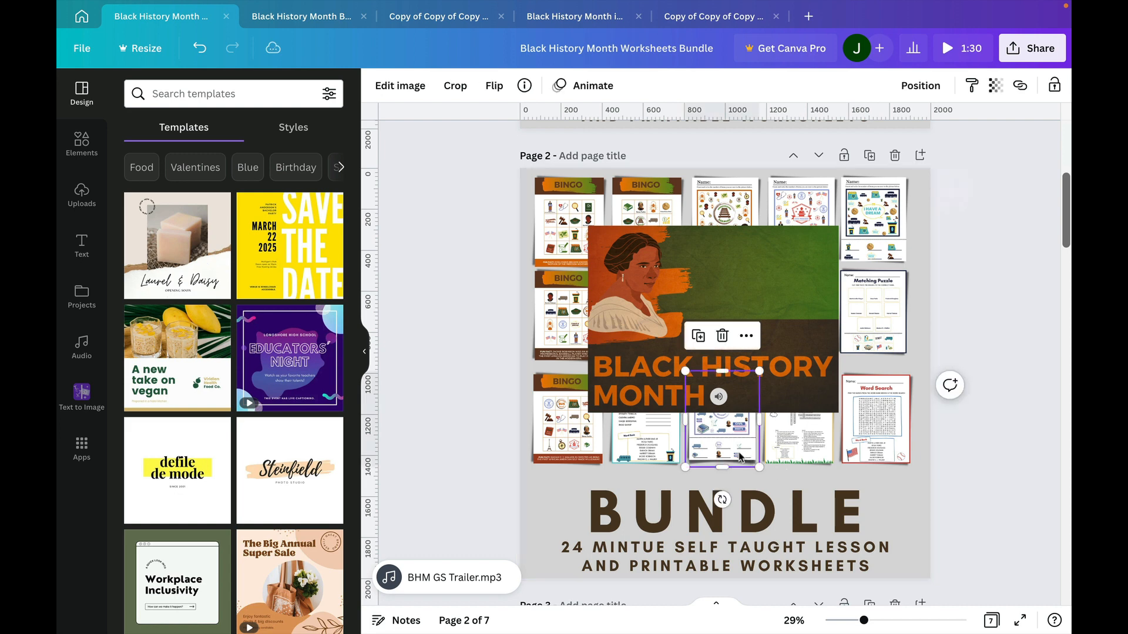
key("Down")
key("Down")
key("Down")
key("Down")
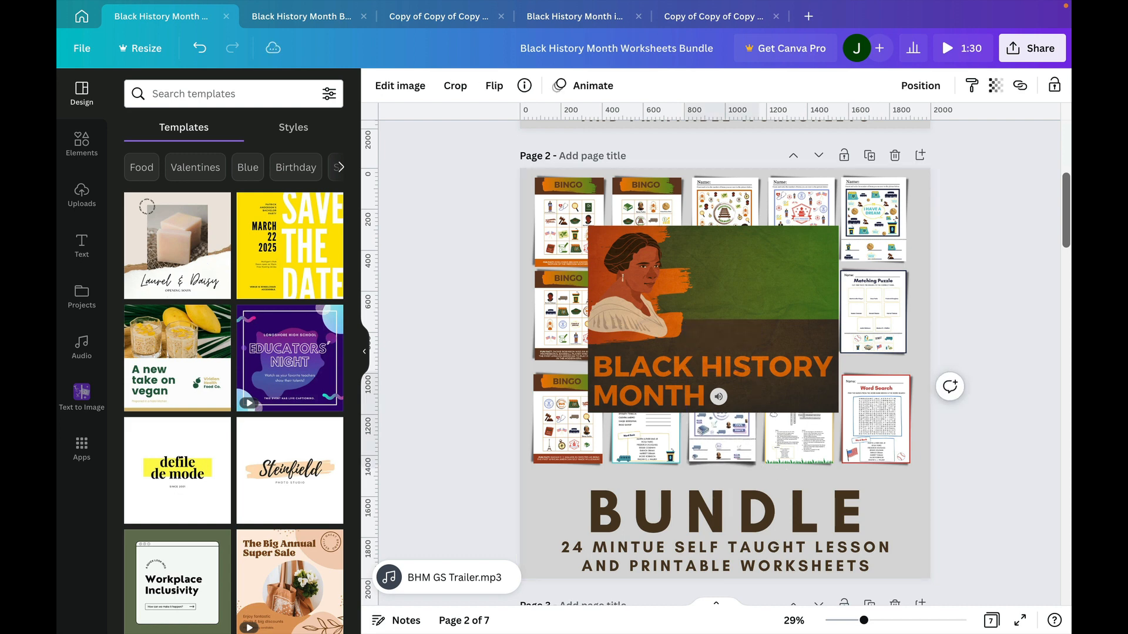
Shift all five bottom-row worksheets together slightly up and to the right
left_click(875, 423)
left_click(799, 438, "shift")
left_click(708, 452, "shift")
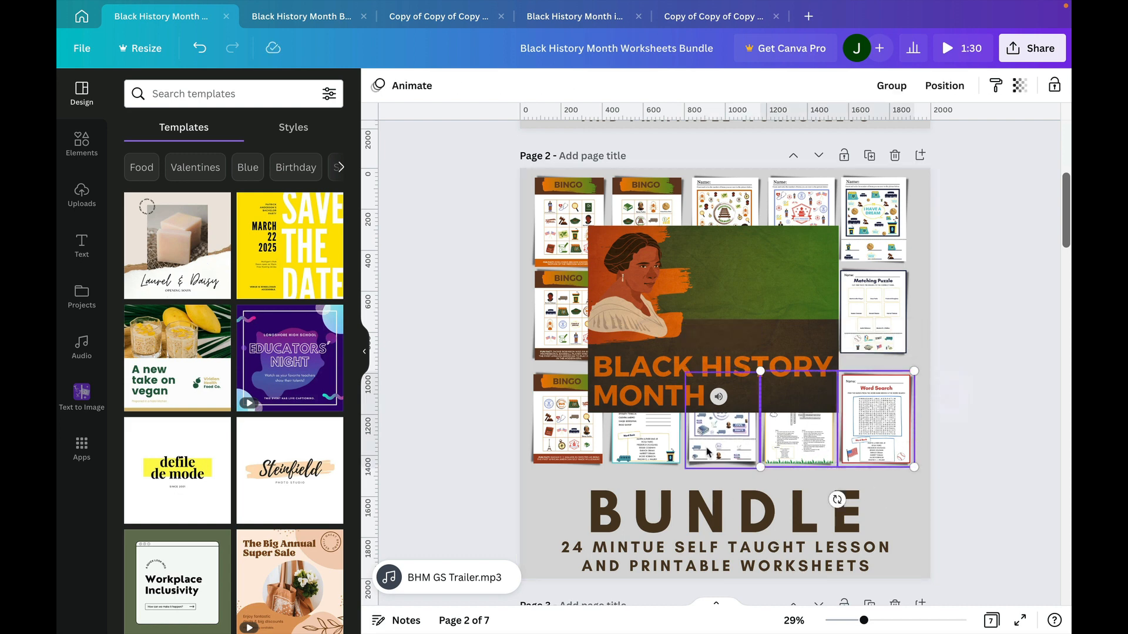
left_click(665, 447, "shift")
left_click(592, 441, "shift")
left_click_drag(592, 441, 591, 440)
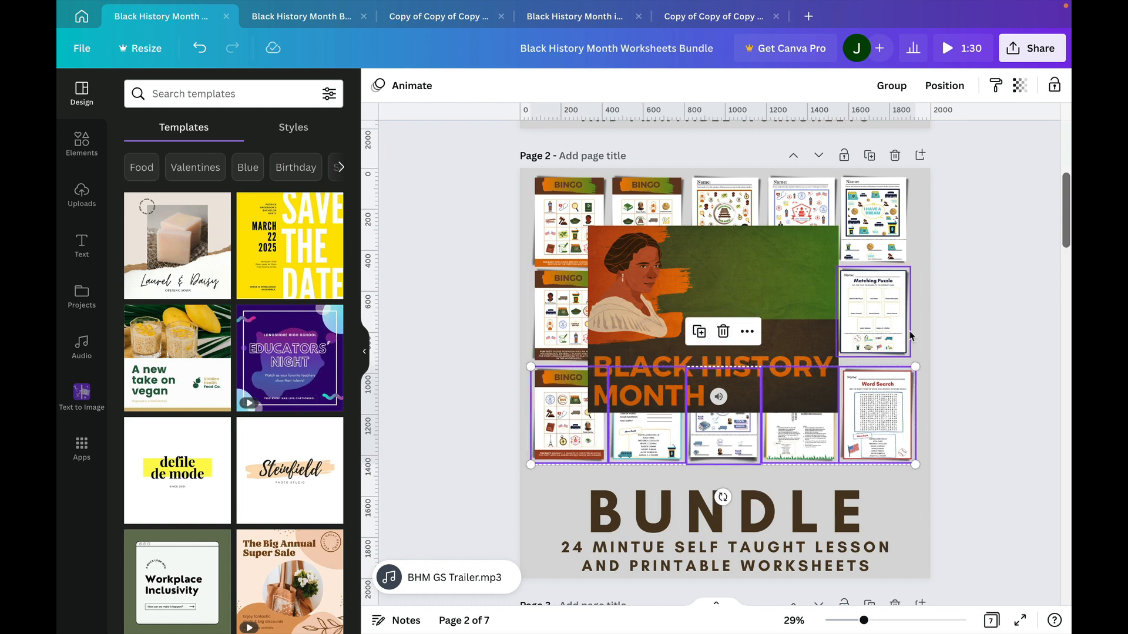
Shift the Matching Puzzle sheet slightly right and bottom-align it with the bingo sheet at the other end of the middle row
left_click(879, 333)
left_click_drag(881, 333, 883, 333)
left_click(566, 320, "shift")
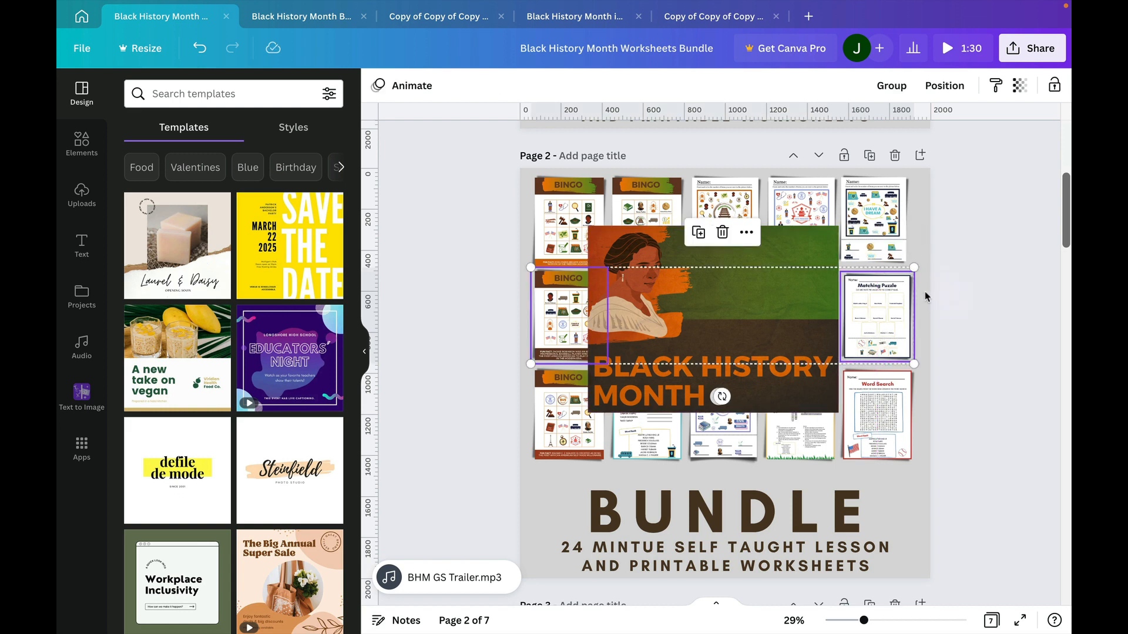
left_click(946, 84)
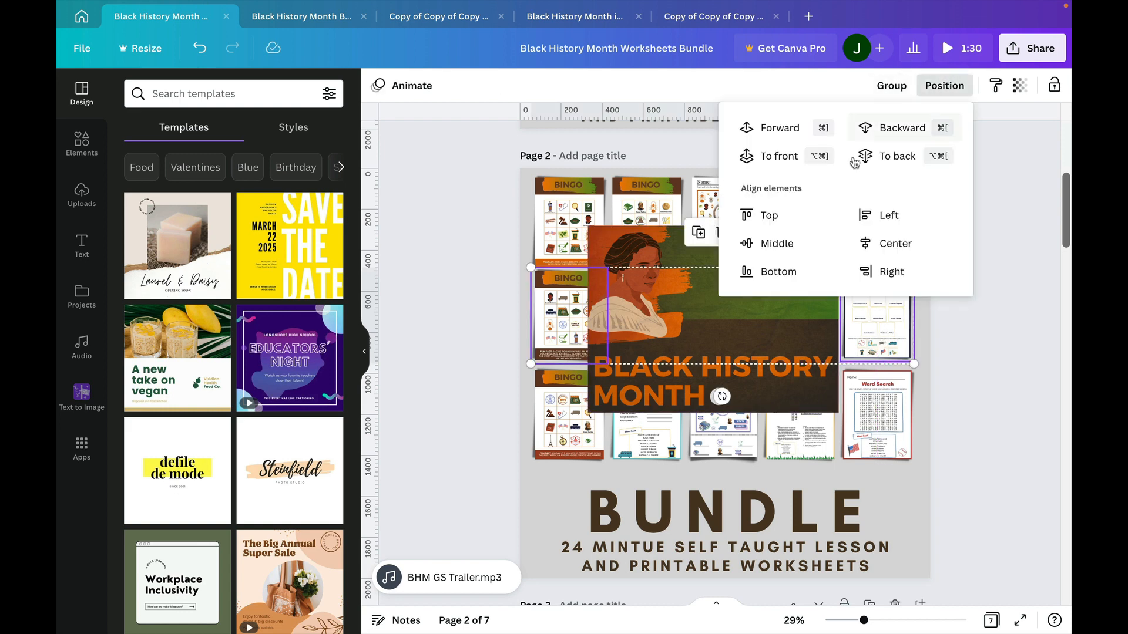
left_click(781, 271)
left_click(950, 396)
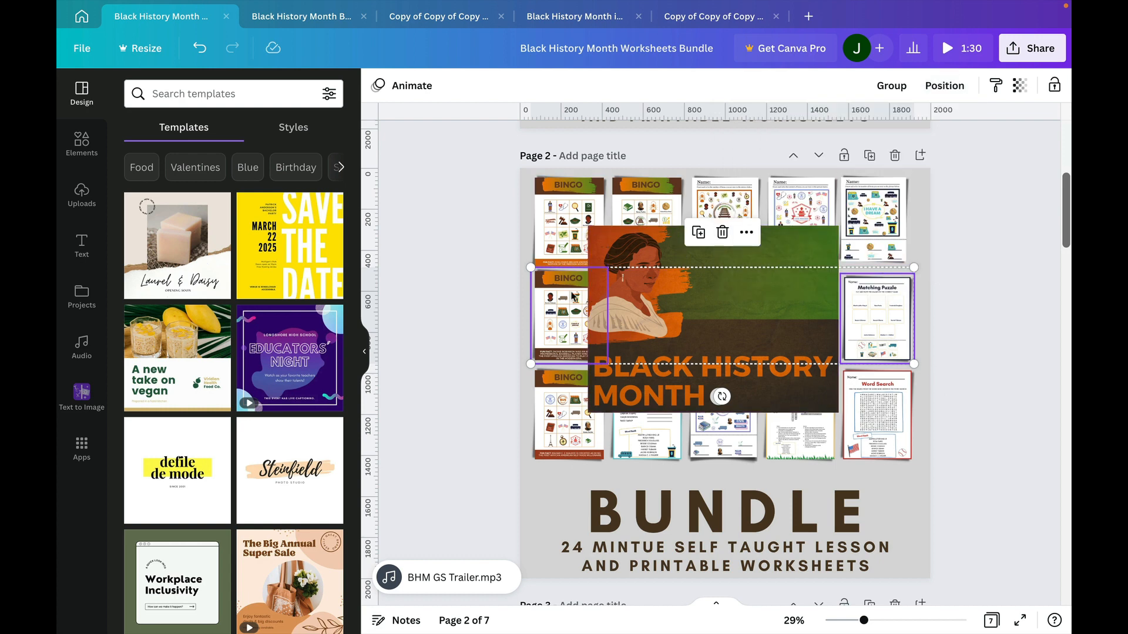
Align the five worksheets in page 2's top row to their vertical middles
left_click_drag(552, 202, 865, 154)
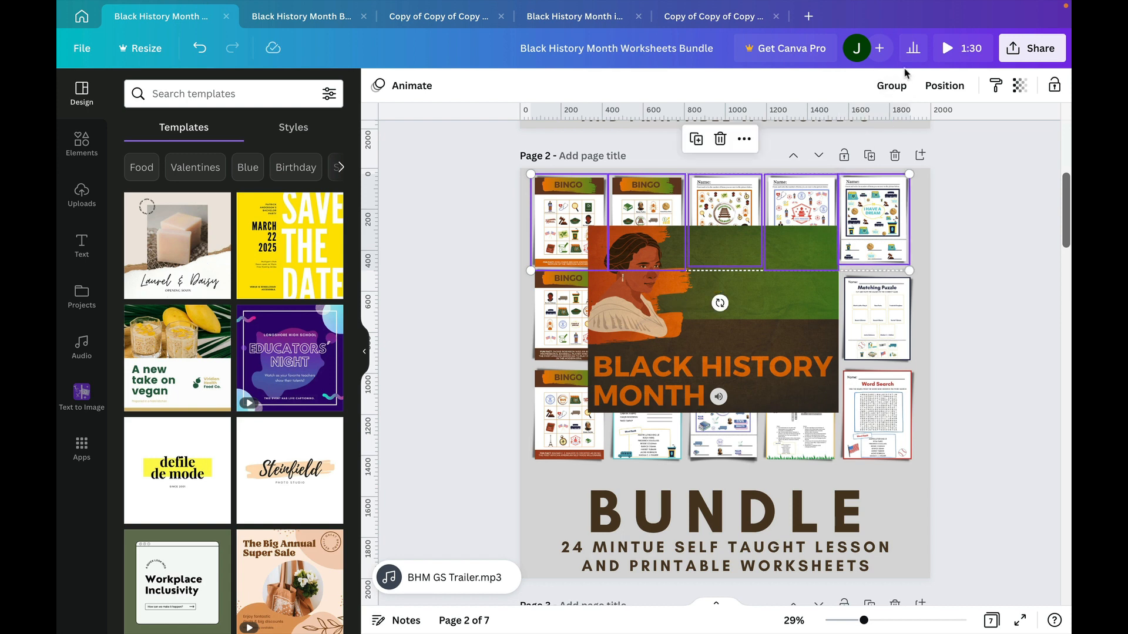
left_click(943, 85)
left_click(794, 237)
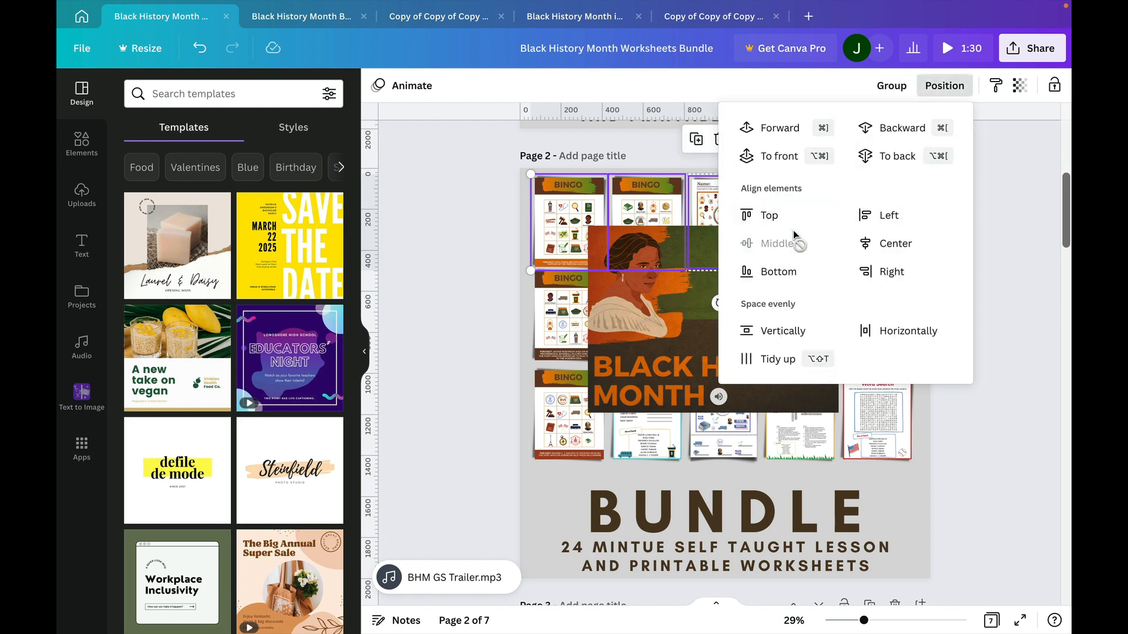
Align the five worksheets in page 2's upper row to their top edges
left_click(781, 216)
left_click(1041, 357)
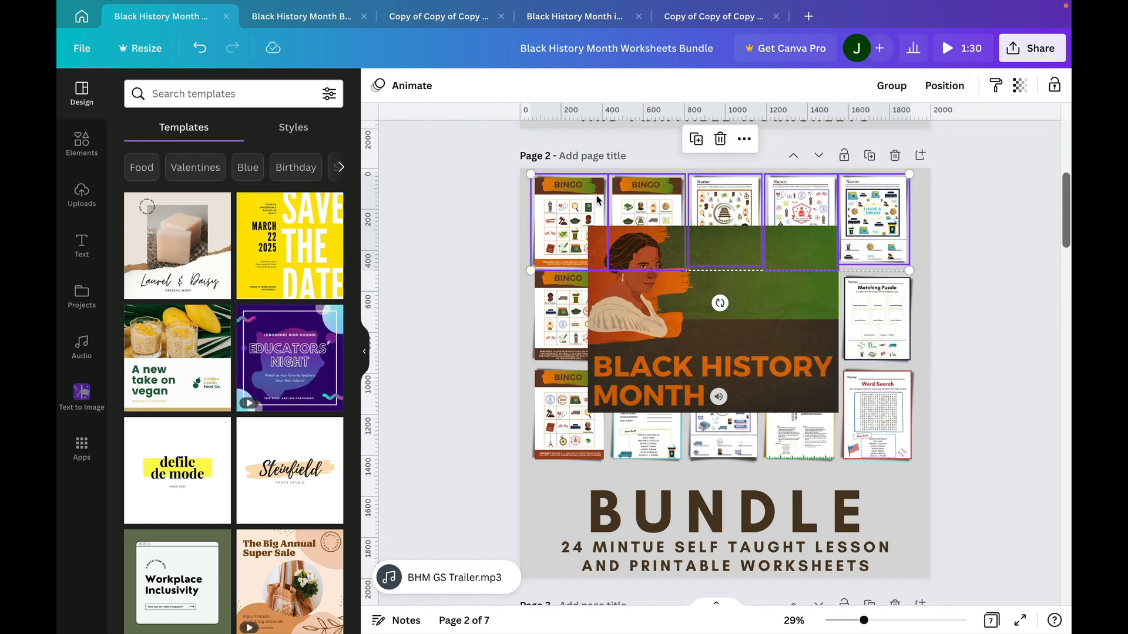
left_click_drag(864, 201, 864, 199)
Enlarge page 2's Black History Month title image slightly and shift it up to recentre it over the worksheet collage
left_click(732, 358)
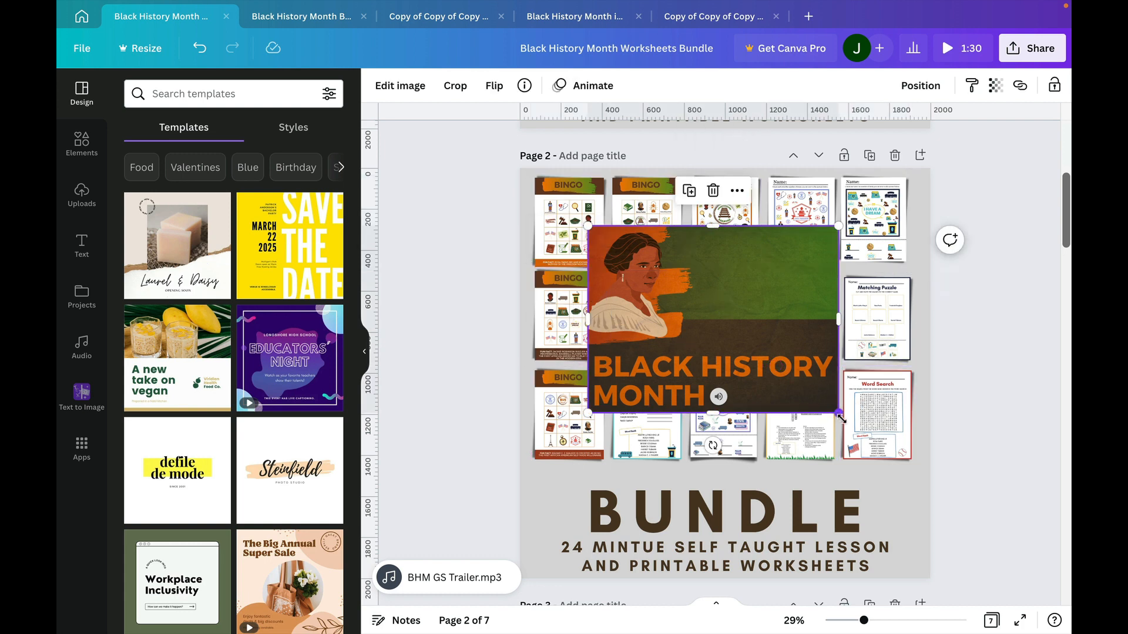
left_click_drag(842, 418, 854, 427)
left_click_drag(825, 368, 828, 358)
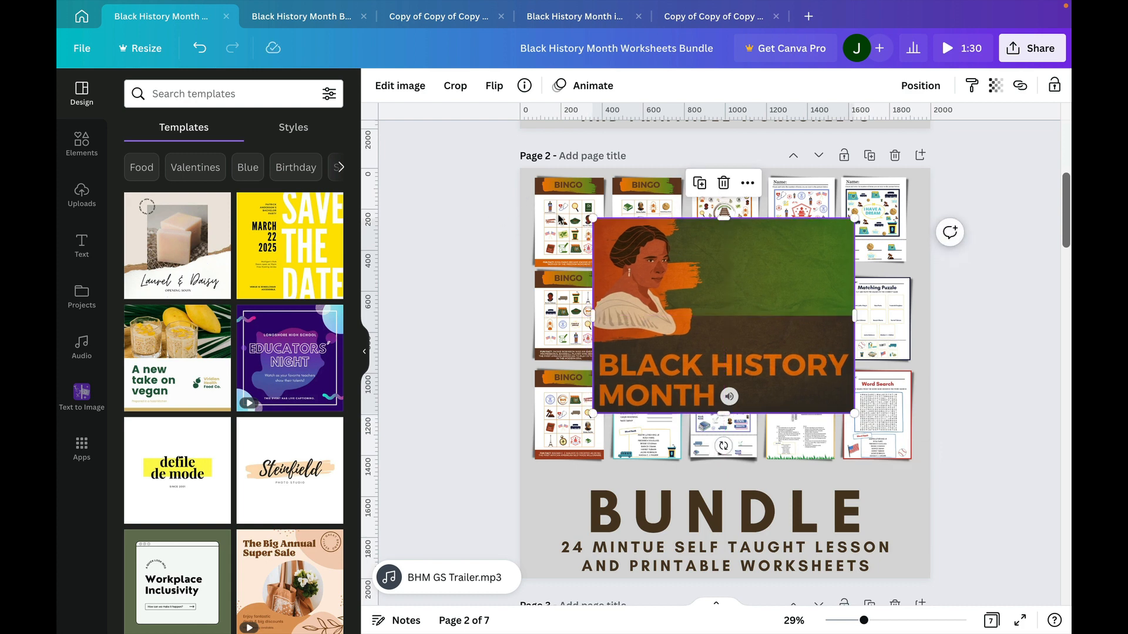
left_click(963, 317)
Copy the orange banner from page 3 to the lower part of page 2 and place it behind the BUNDLE text
scroll(647, 511, "down", 4)
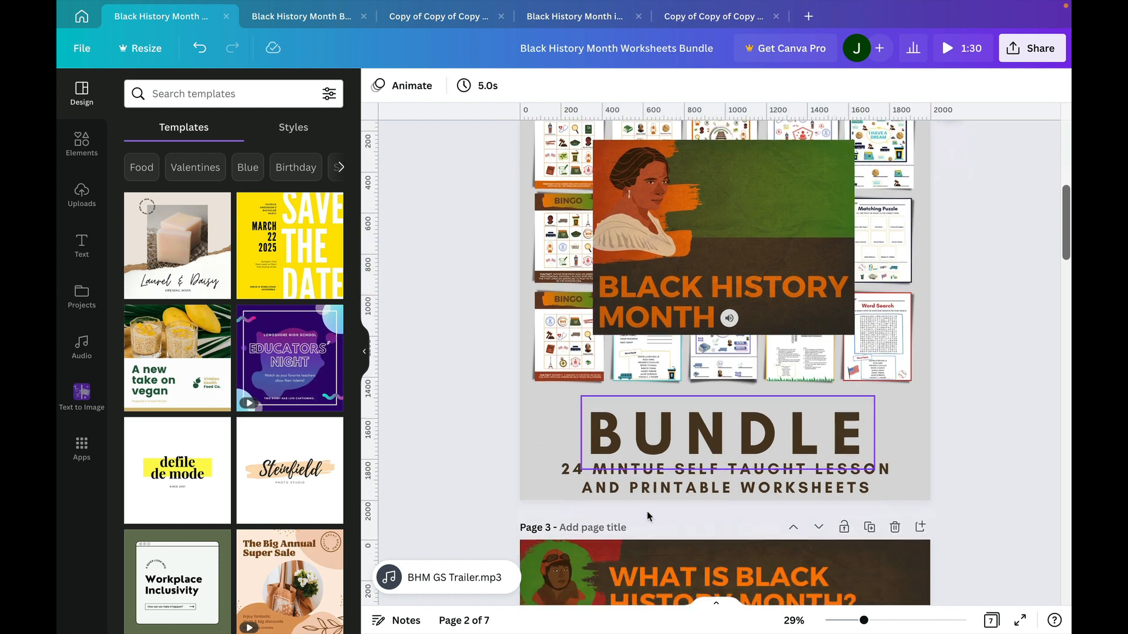
scroll(556, 316, "up", 1)
left_click(556, 316)
scroll(564, 381, "down", 4)
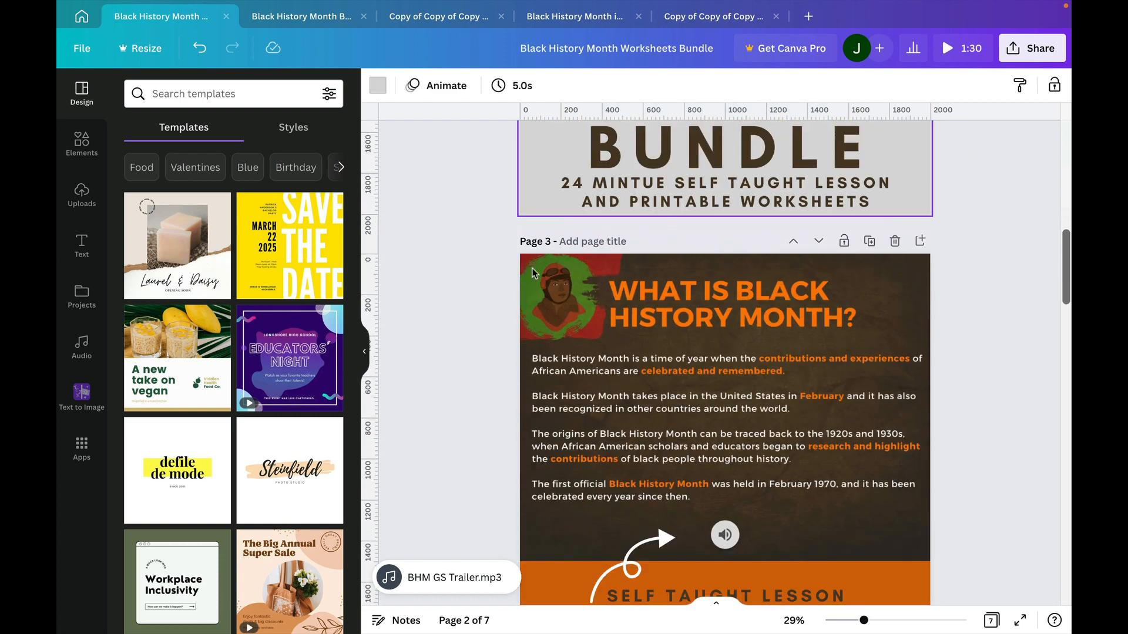
scroll(587, 503, "down", 2)
left_click(587, 502)
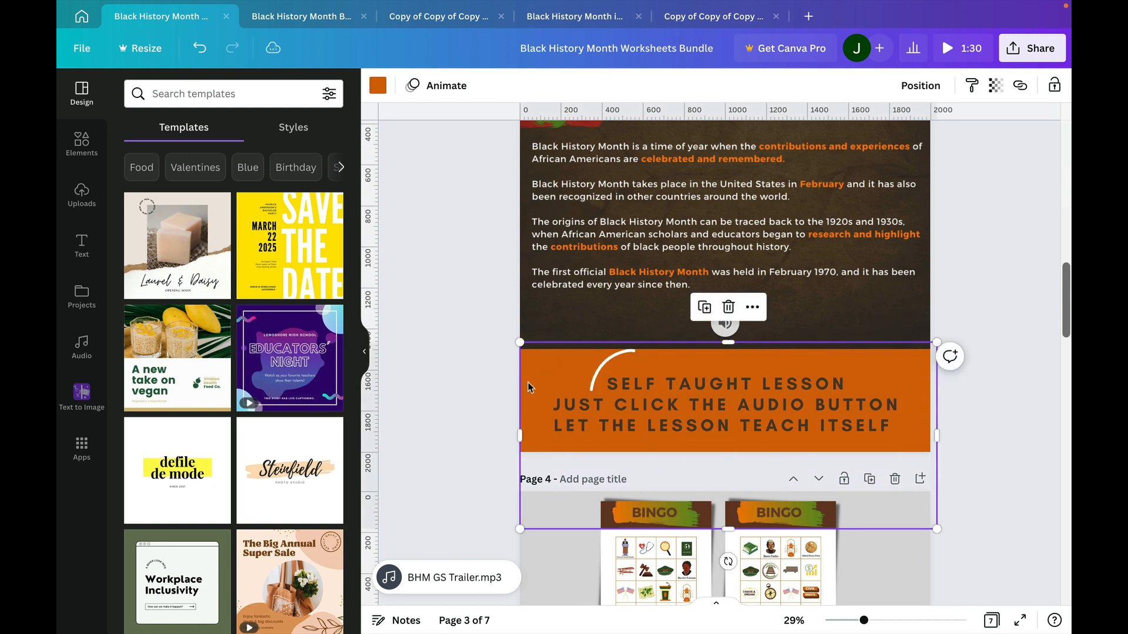
scroll(527, 383, "up", 3)
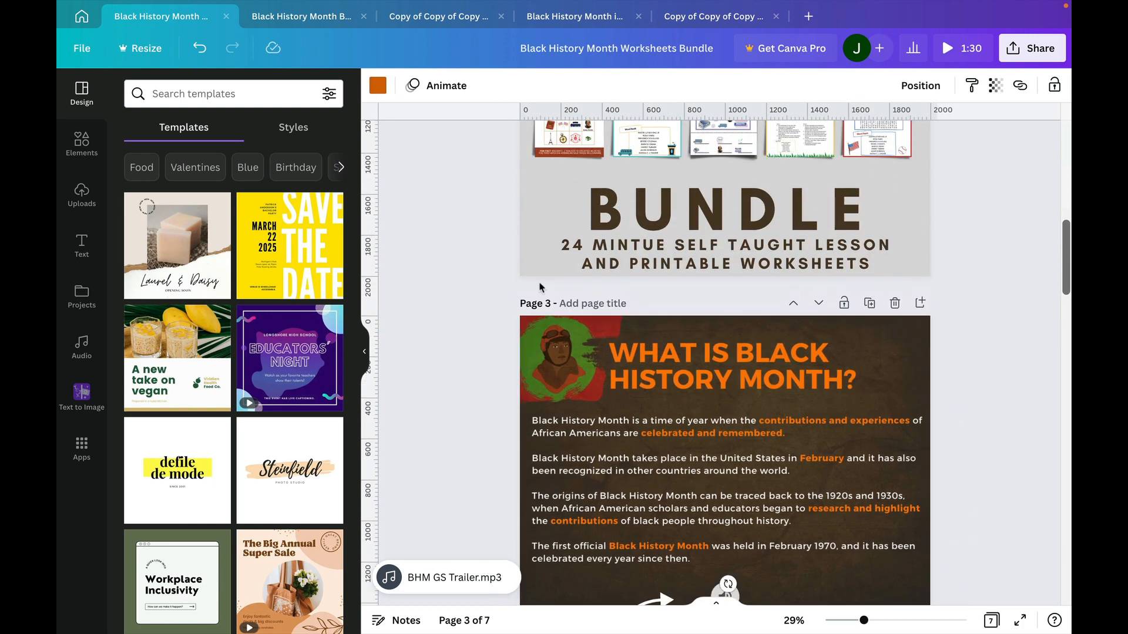
left_click(539, 240)
key("super+v")
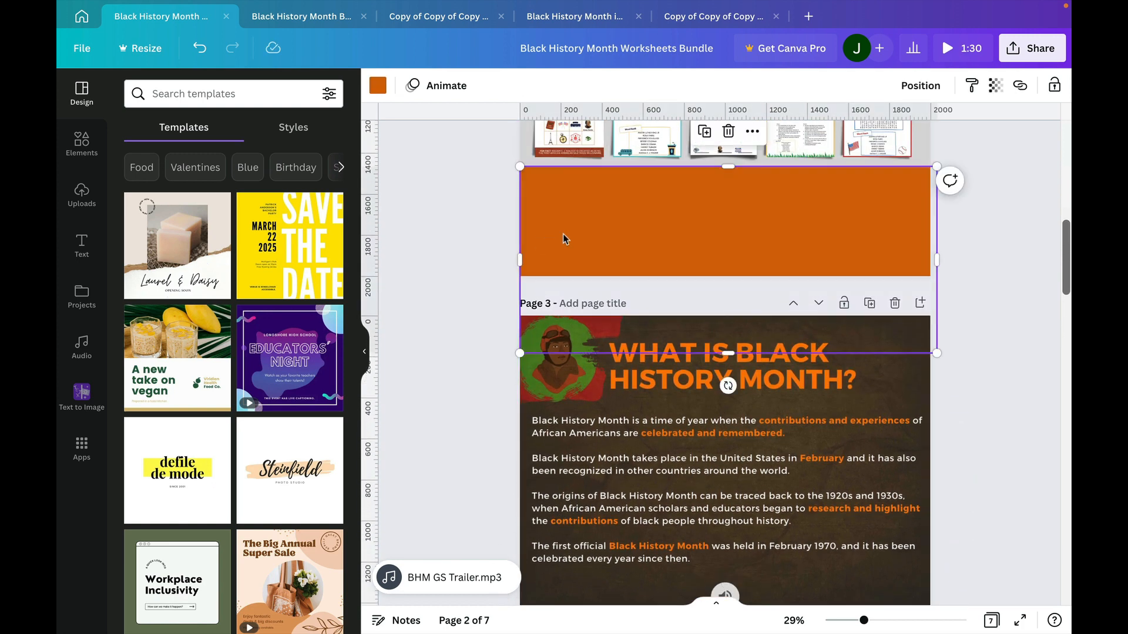
left_click(637, 222)
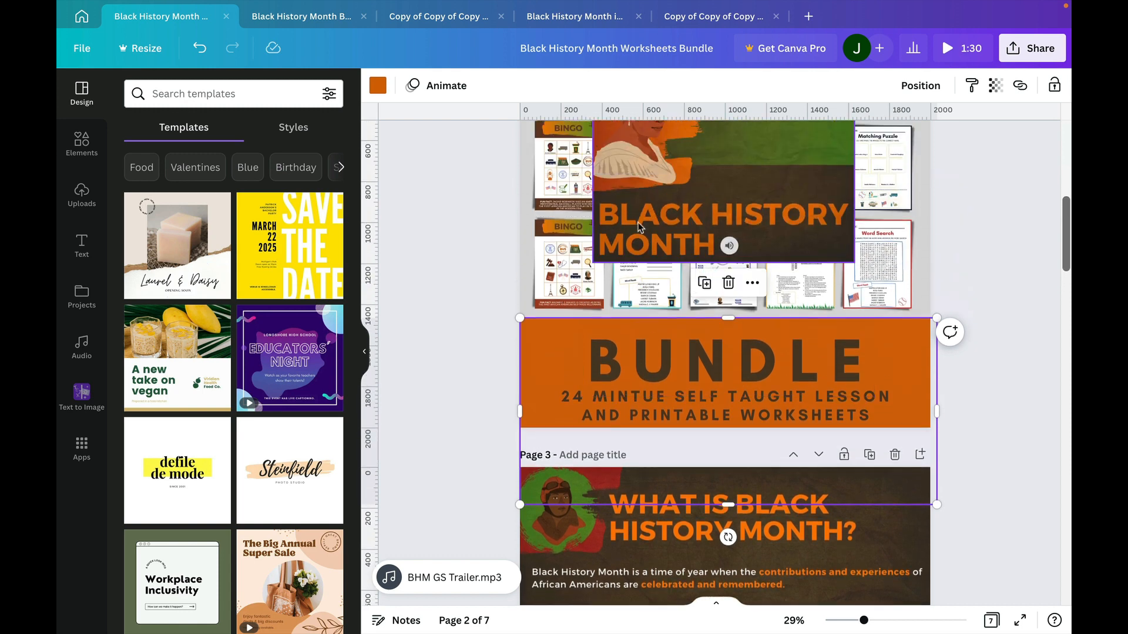
Change the BUNDLE heading and the lesson and worksheets subtitle on page 2's banner to white
left_click(699, 413, "shift")
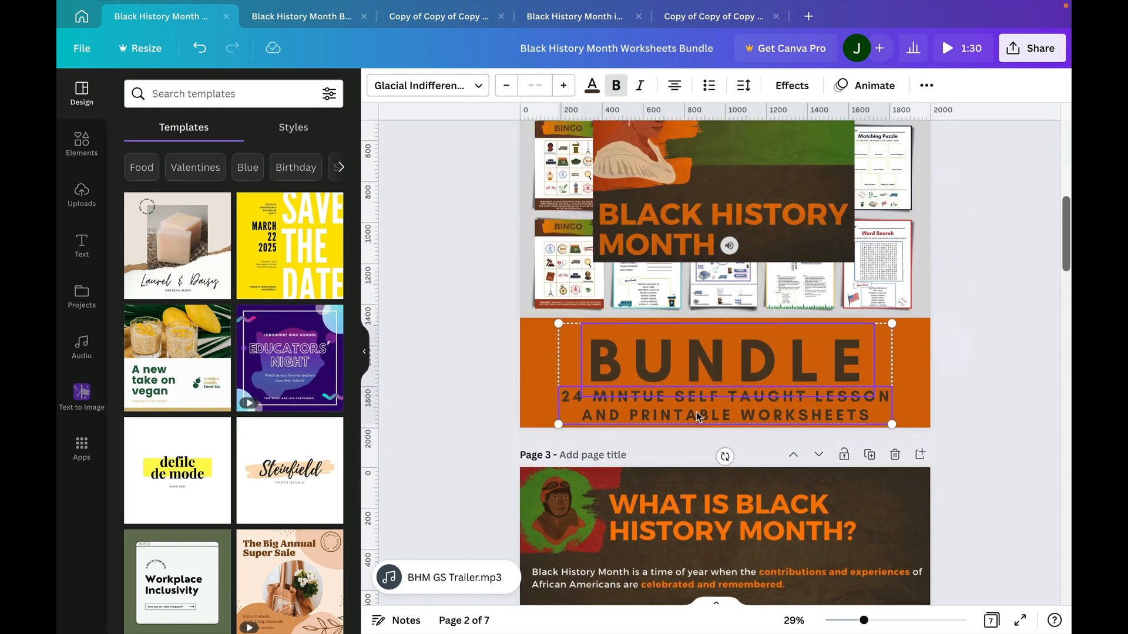
left_click(594, 85)
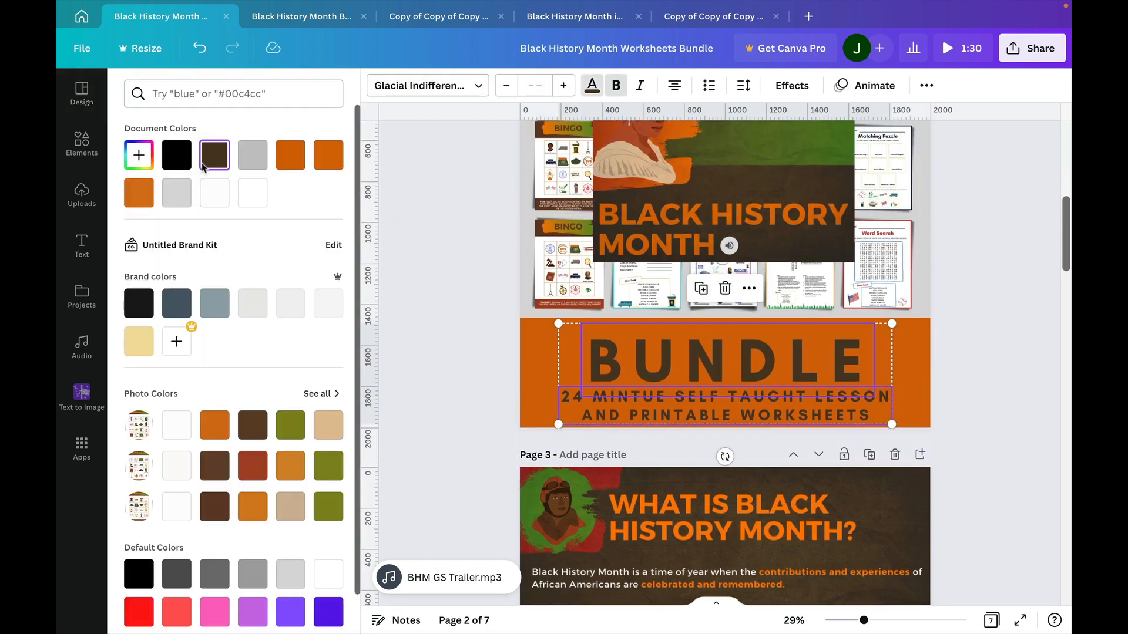
left_click(223, 196)
left_click(988, 396)
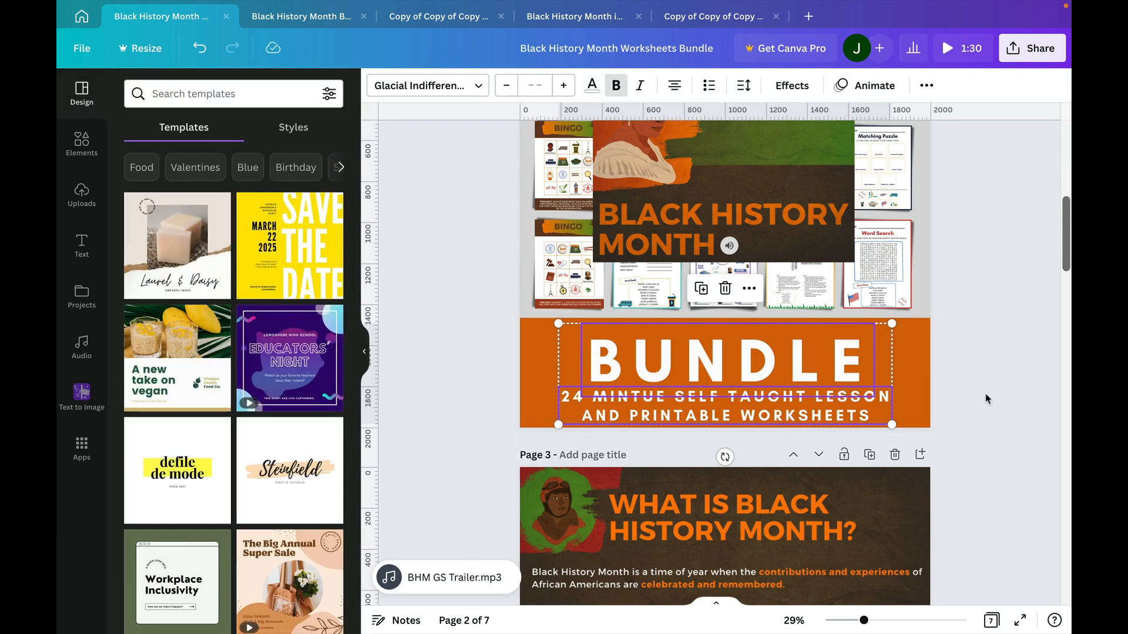
scroll(986, 398, "up", 2)
scroll(986, 399, "up", 2)
left_click(1004, 380)
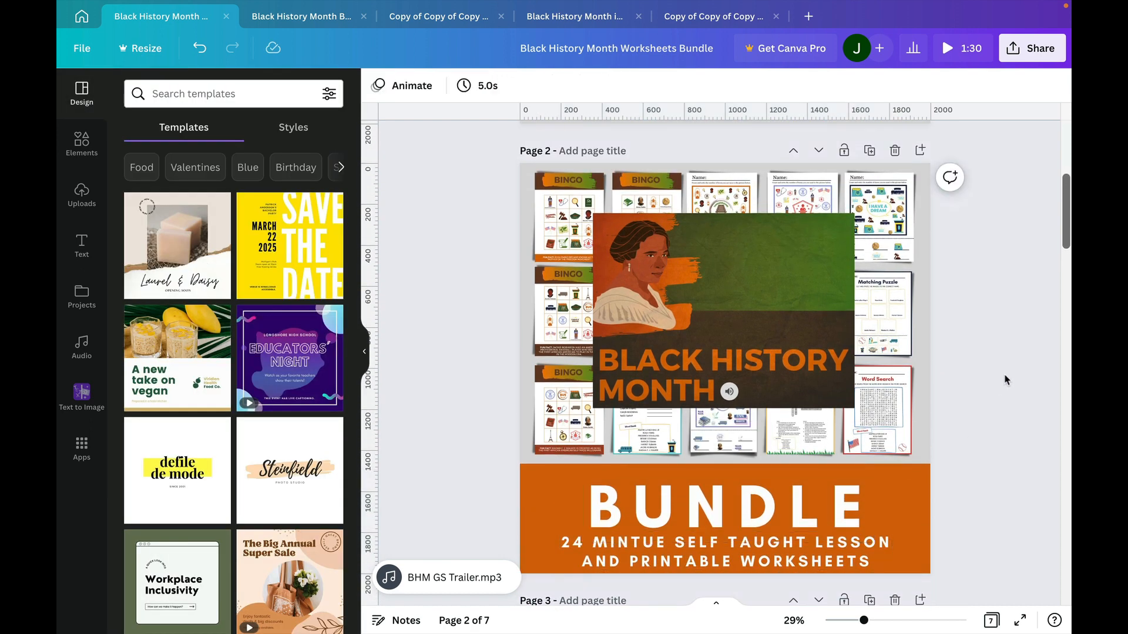
Copy the hex code #D56805 from the orange banner on page 3
left_click(755, 294)
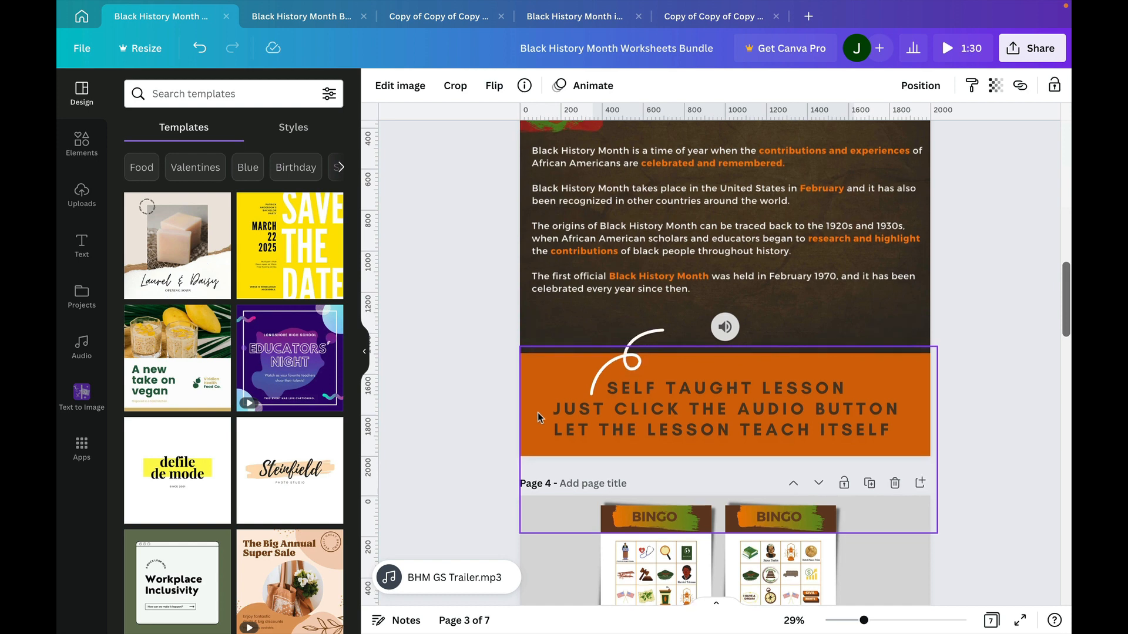
scroll(526, 294, "down", 2)
left_click(524, 293)
left_click(376, 87)
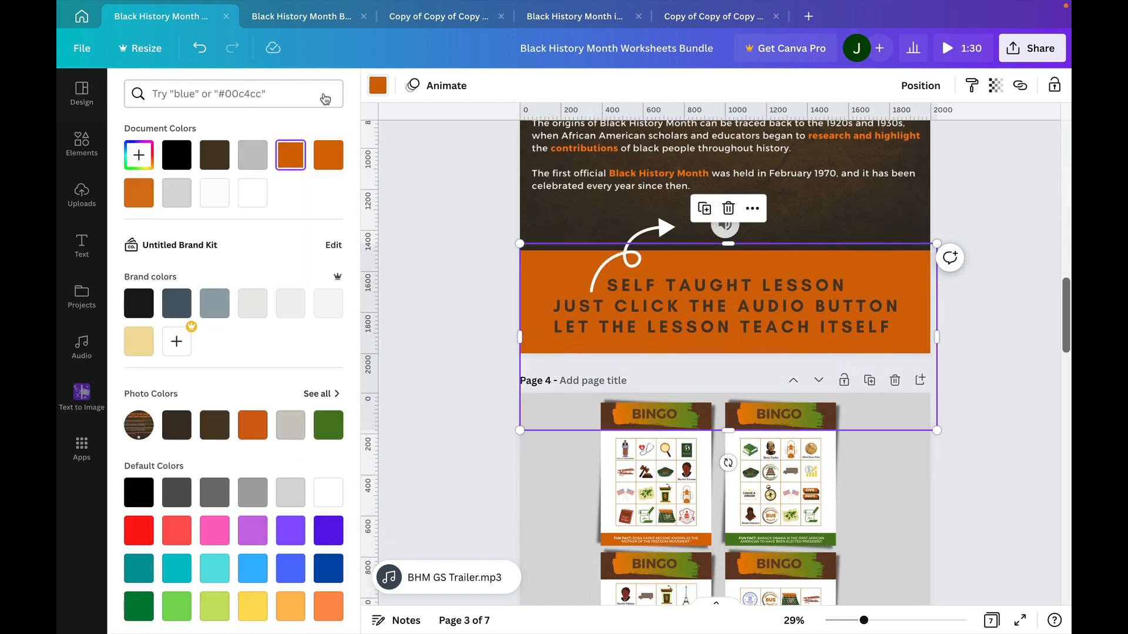
left_click(139, 156)
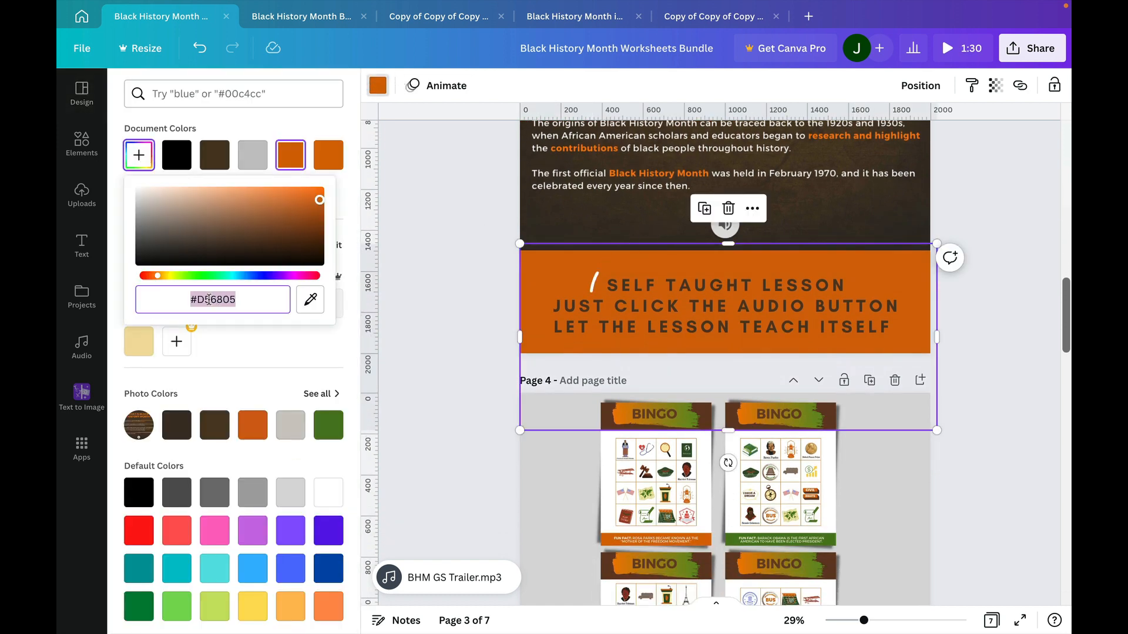
left_click(390, 403)
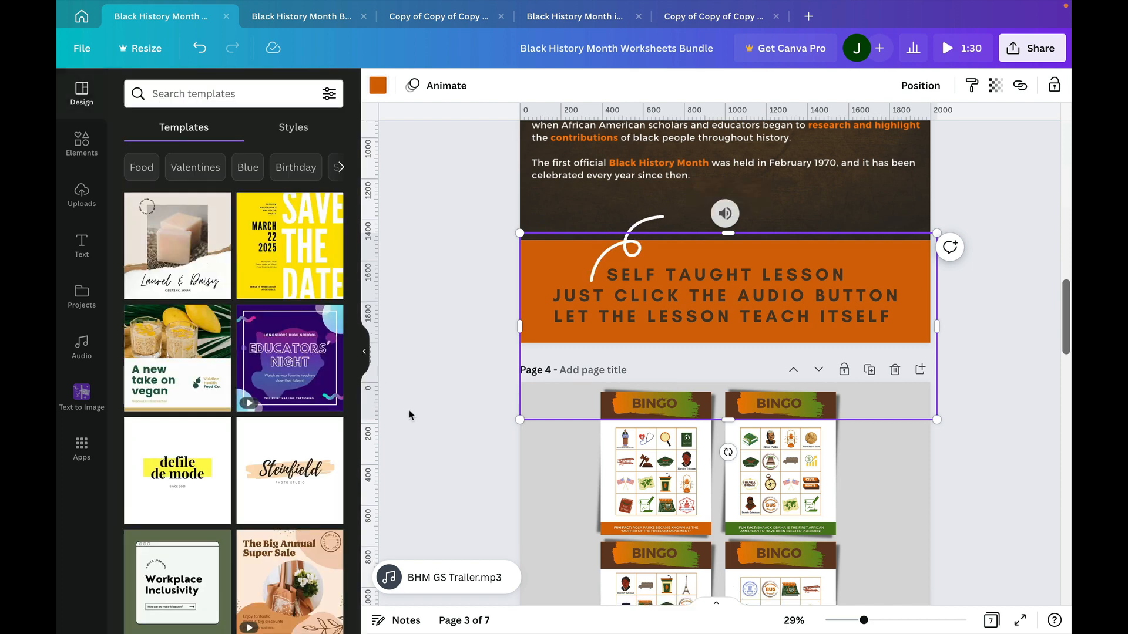
Set the colour of page 4's bingo cards banner to #D56805
scroll(410, 411, "down", 5)
left_click(528, 444)
left_click(527, 432)
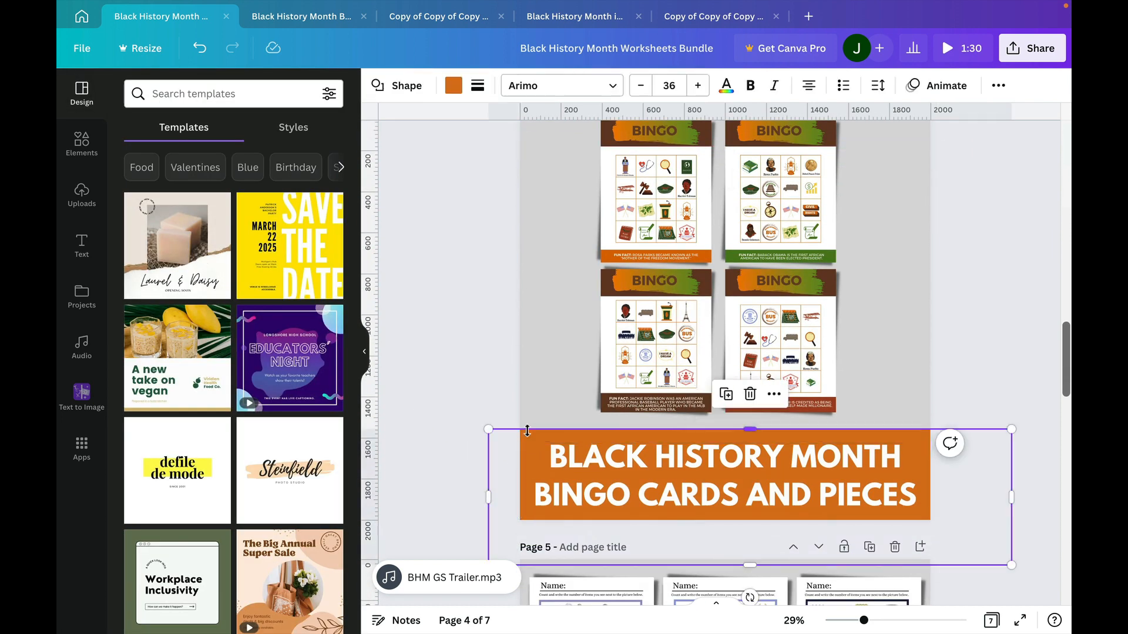
left_click(454, 85)
left_click(139, 156)
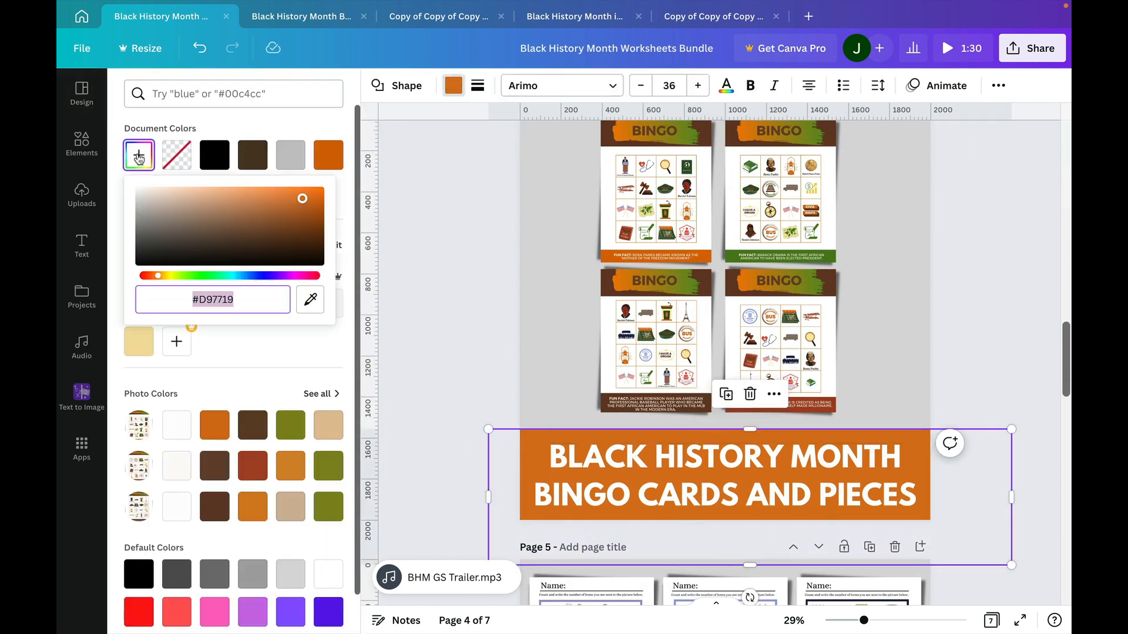
left_click(484, 321)
scroll(484, 321, "down", 10)
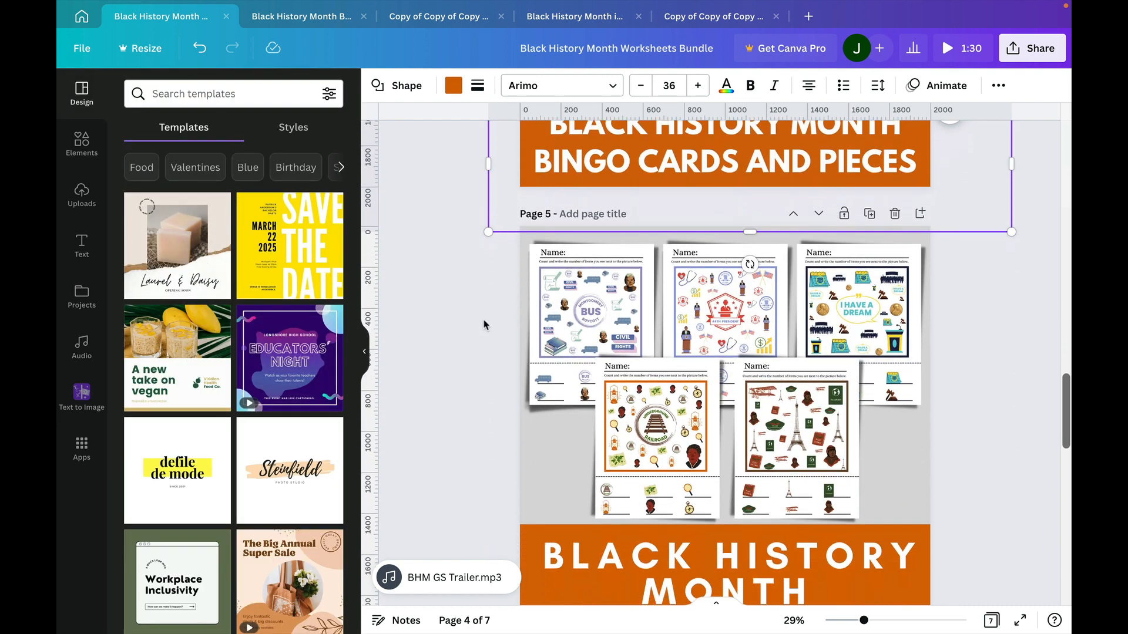
Set the colour of page 5's ISPY worksheets banner to #D56805
left_click(526, 400)
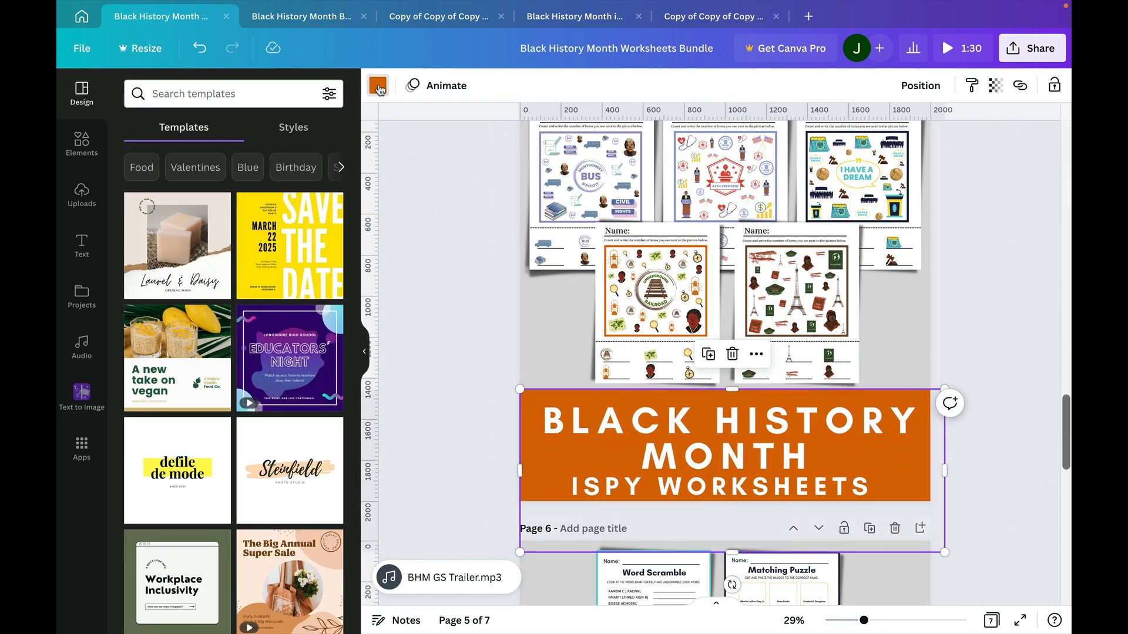
left_click(378, 86)
left_click(147, 155)
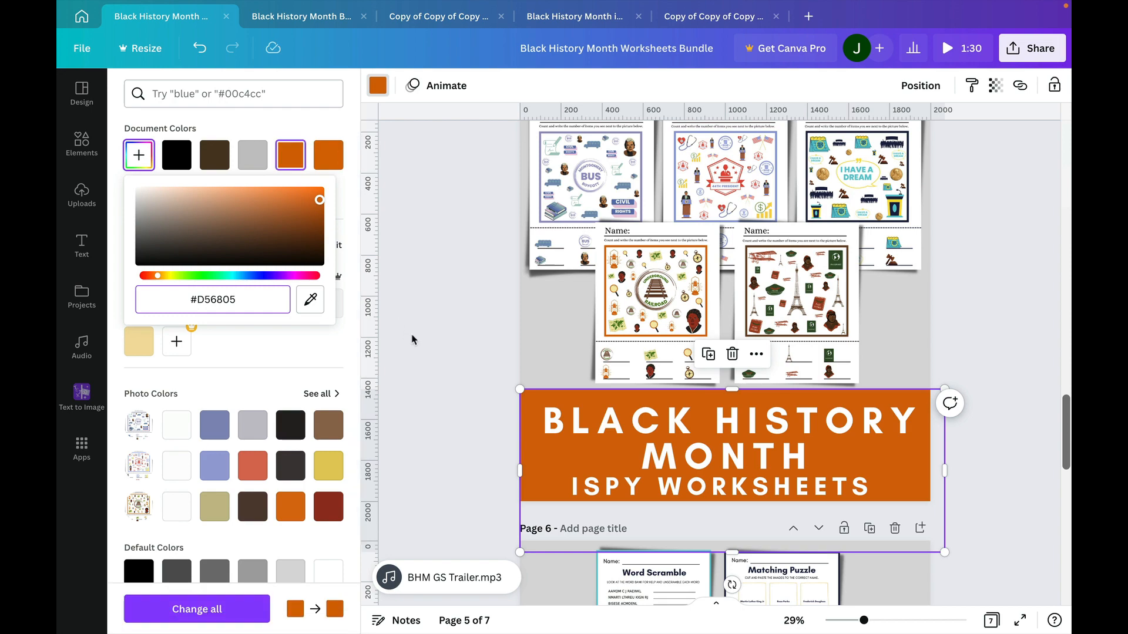
left_click(456, 346)
Set the fill of the orange rectangle behind page 6's Black History Month Worksheets title to #D56805
scroll(457, 350, "down", 5)
scroll(455, 349, "down", 1)
left_click(558, 430)
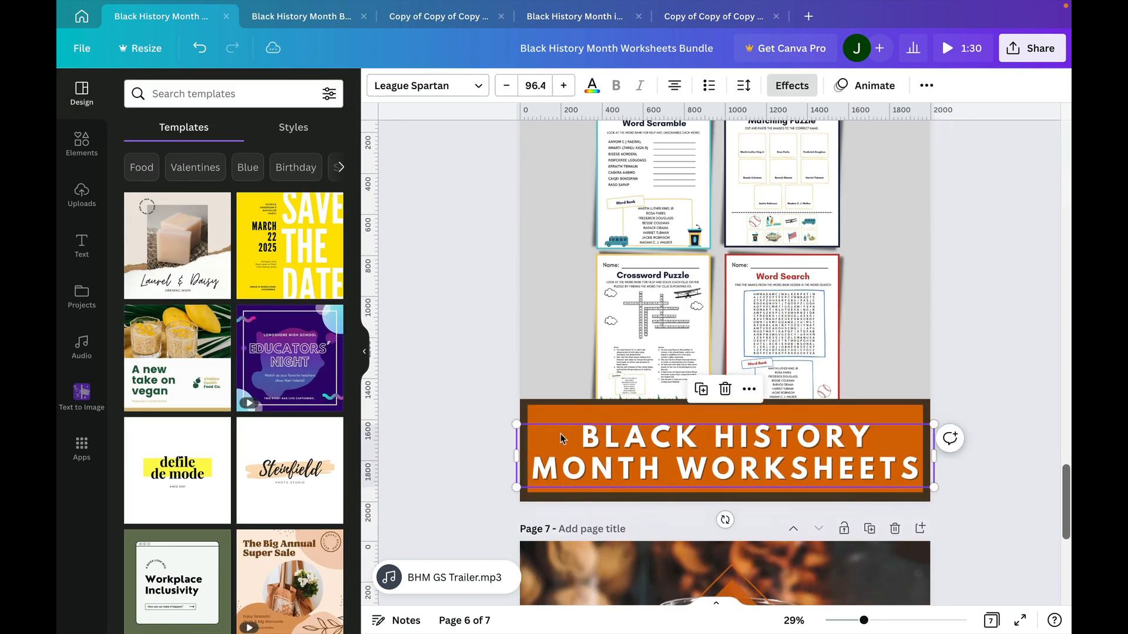
left_click(552, 417)
left_click(453, 86)
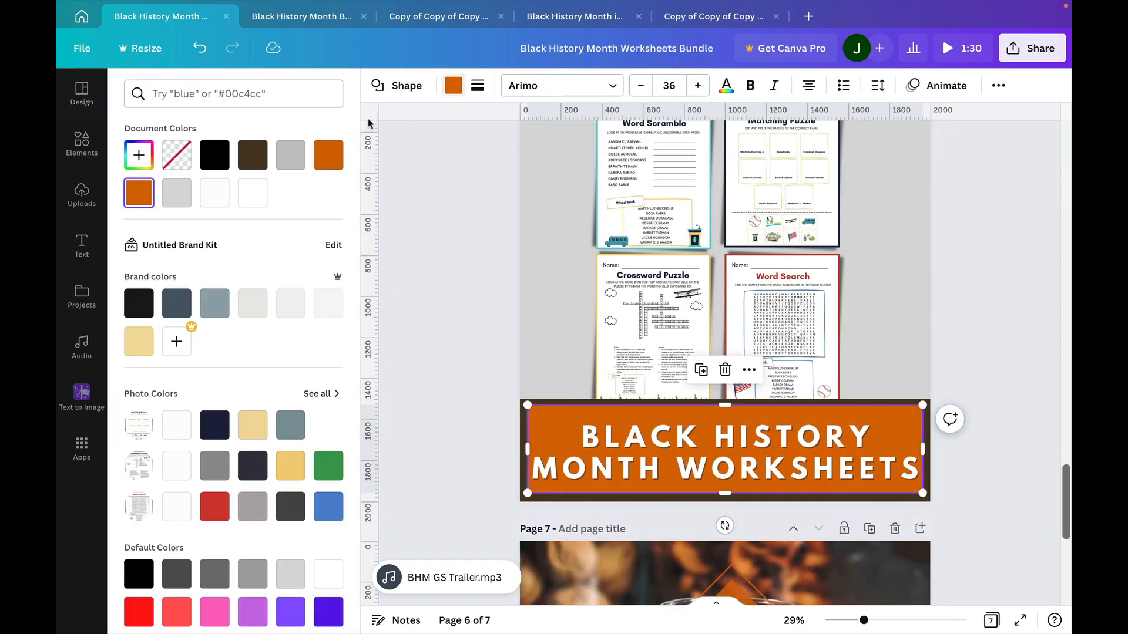
left_click(139, 155)
left_click(477, 270)
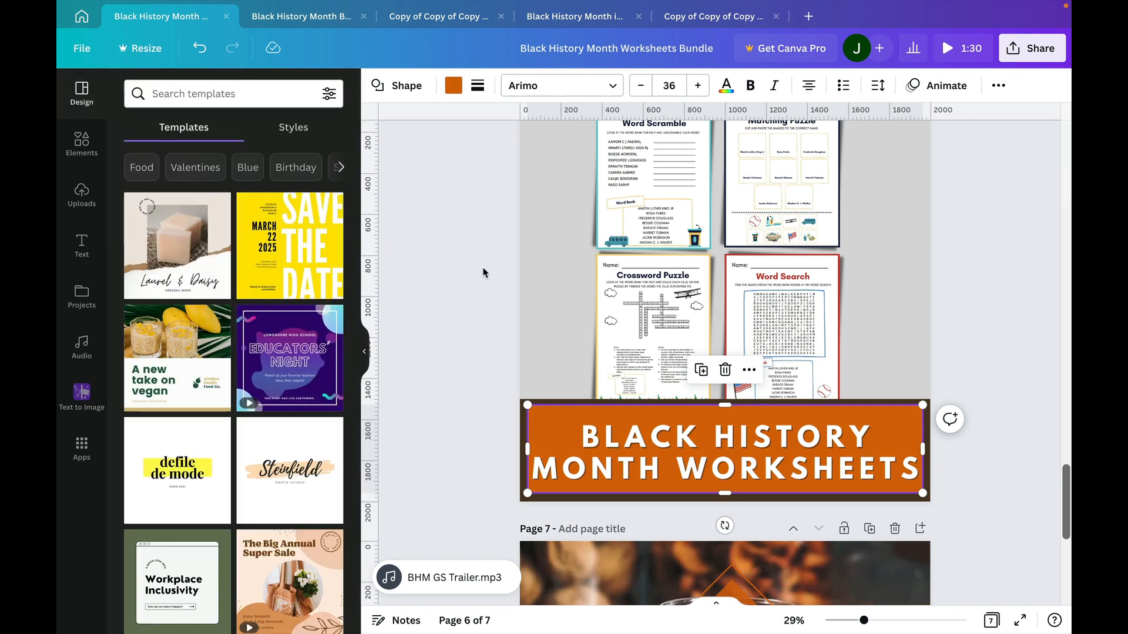
Recolour the orange diamond graphic on page 7 to #D56805
scroll(485, 269, "down", 6)
left_click(725, 253)
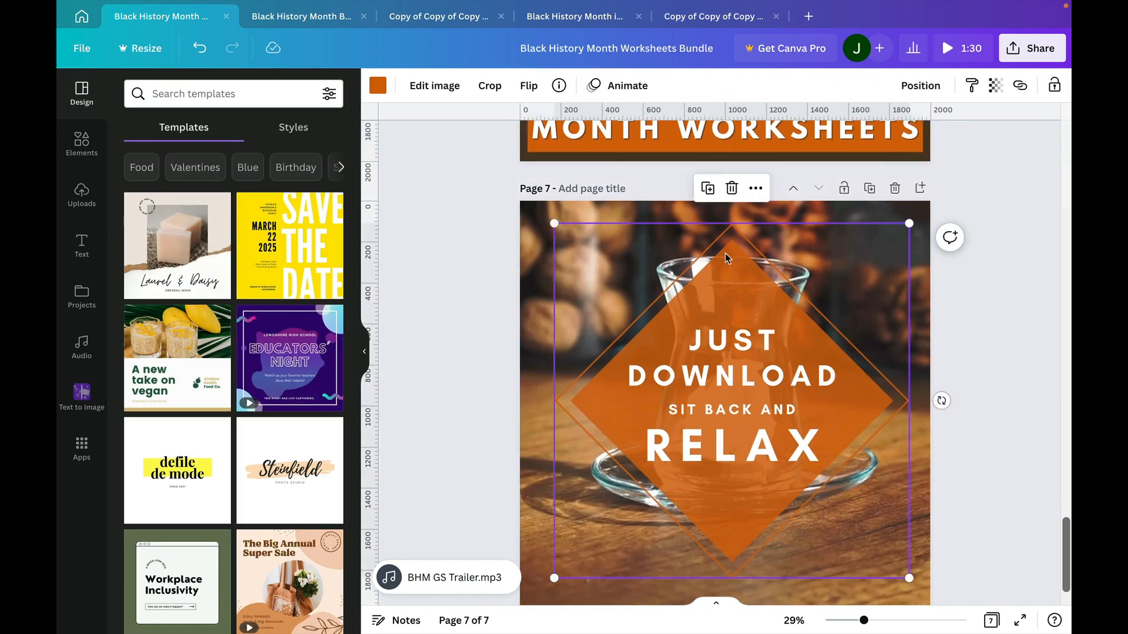
left_click(377, 85)
left_click(139, 155)
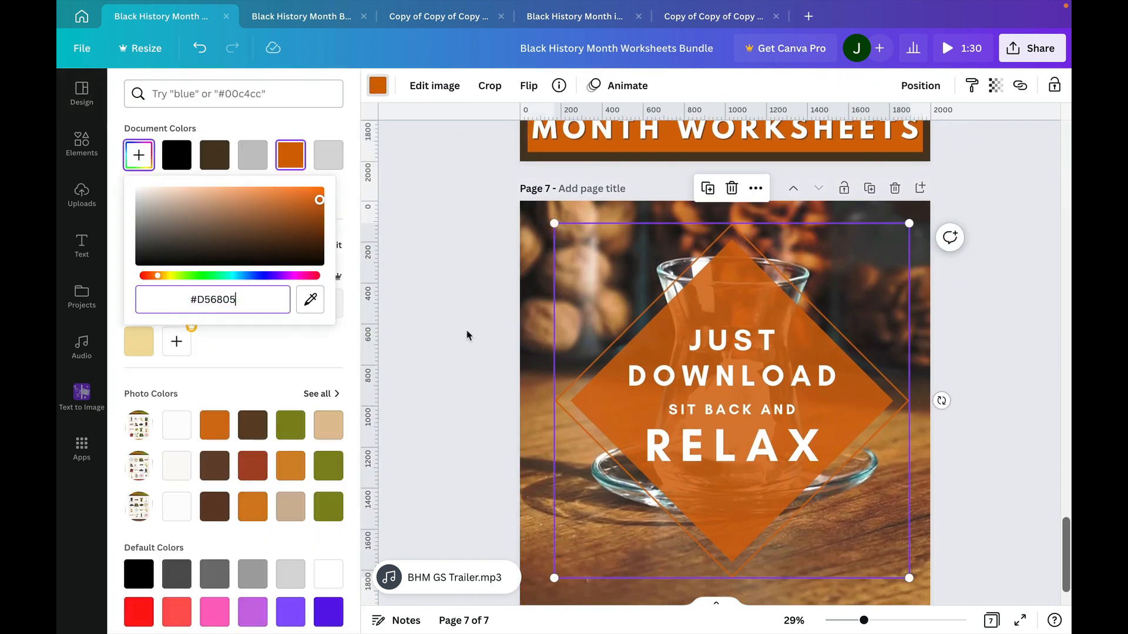
left_click(498, 338)
Change the self taught lesson text on page 3's orange banner to white
scroll(498, 338, "down", 2)
scroll(498, 337, "up", 5)
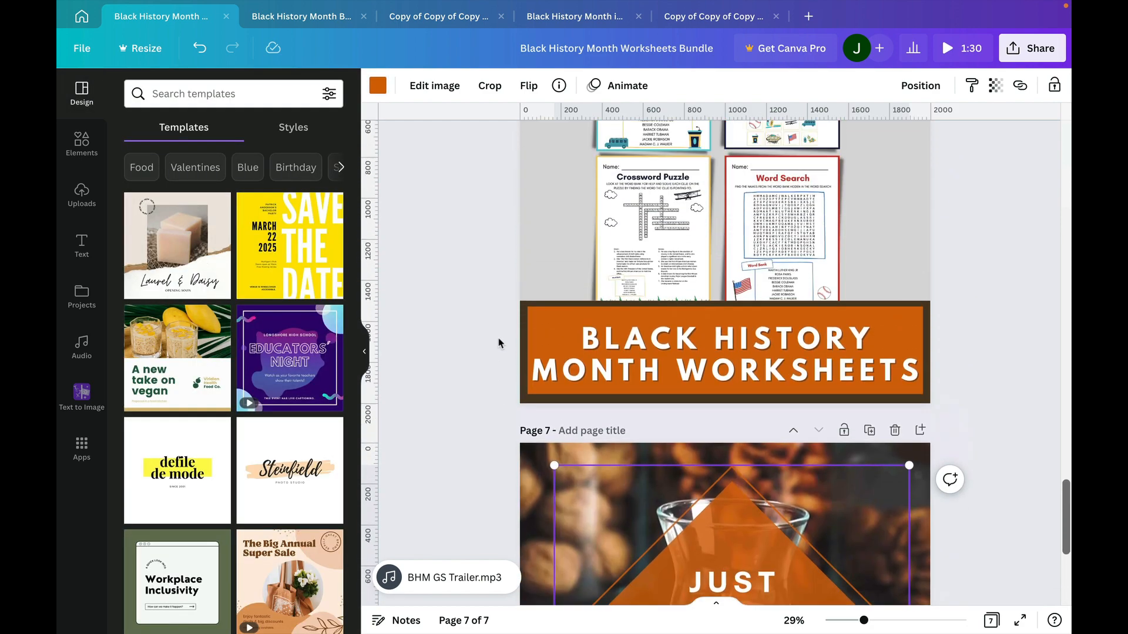
scroll(498, 337, "up", 15)
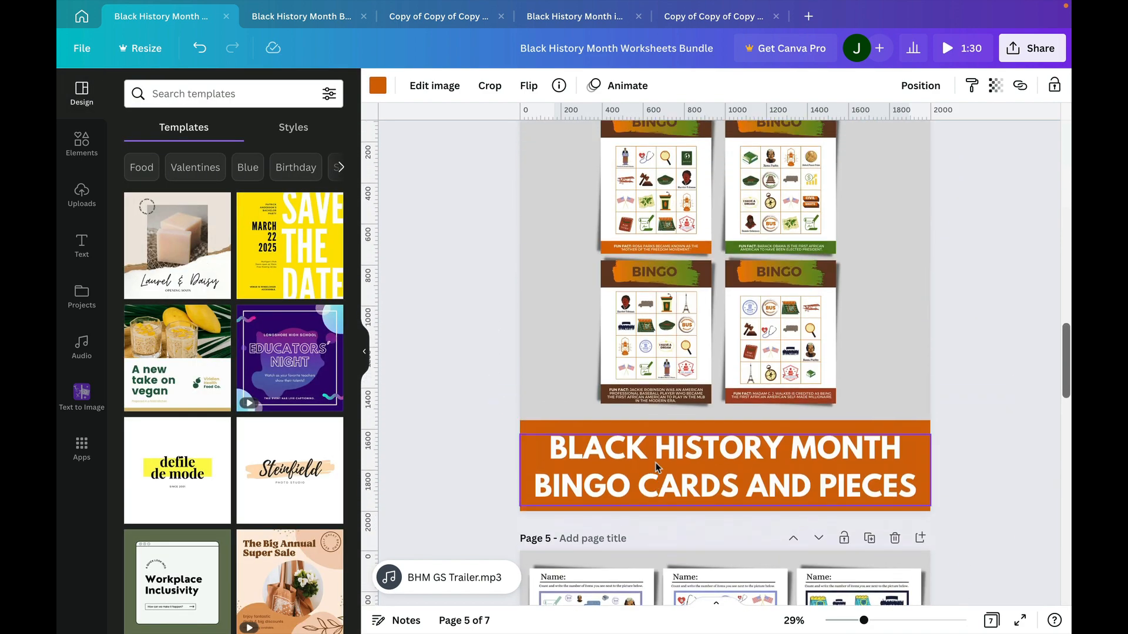
scroll(656, 467, "up", 15)
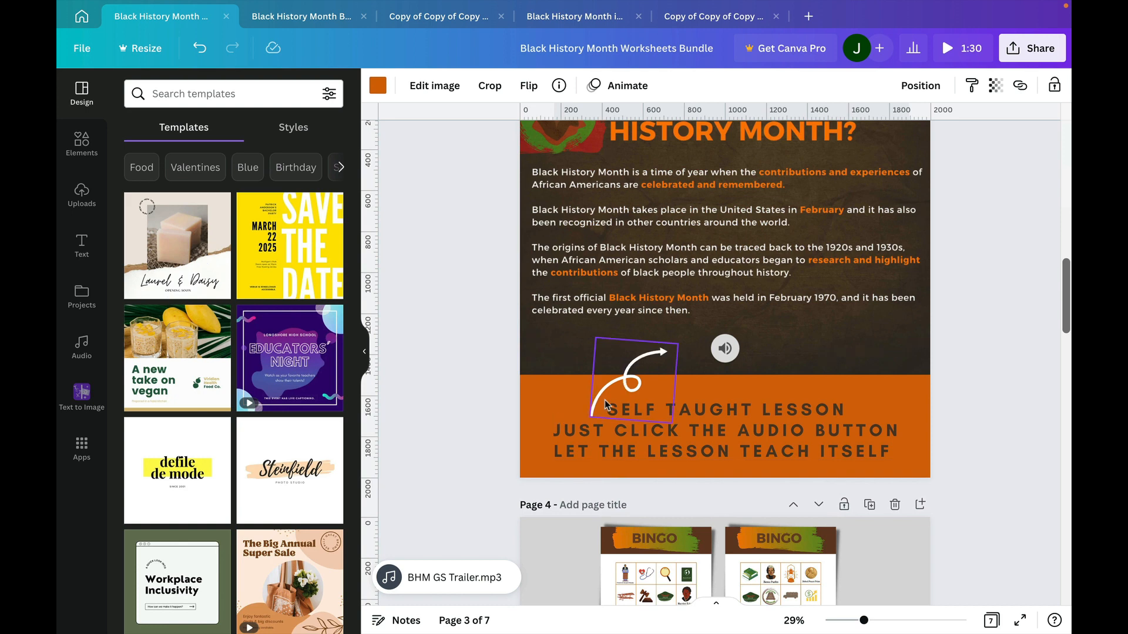
left_click(726, 447)
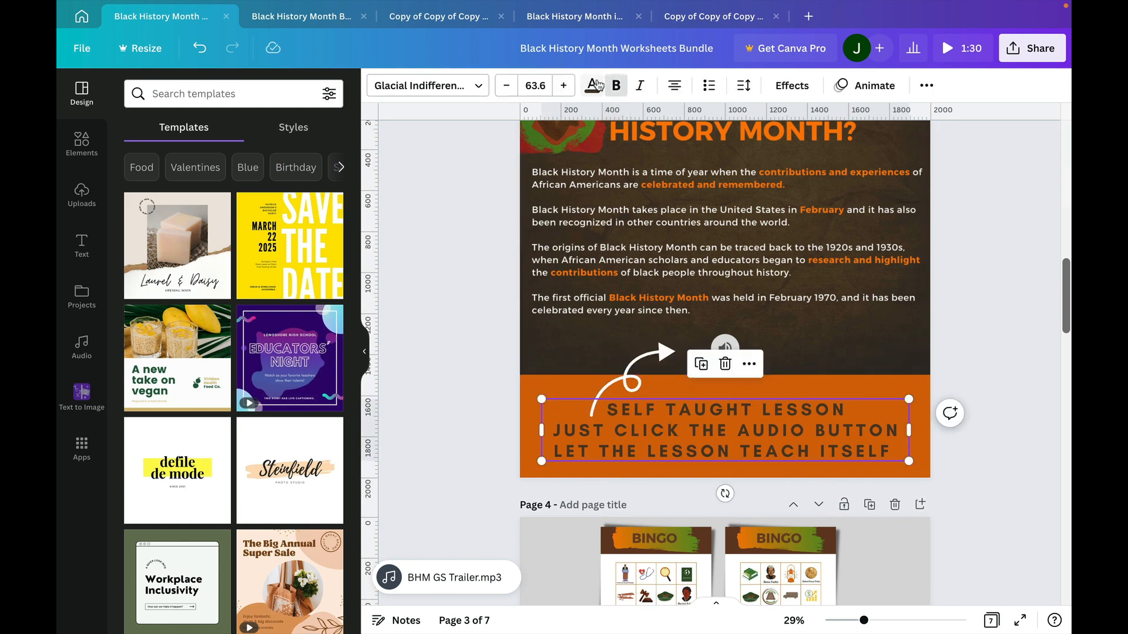
left_click(595, 87)
left_click(174, 200)
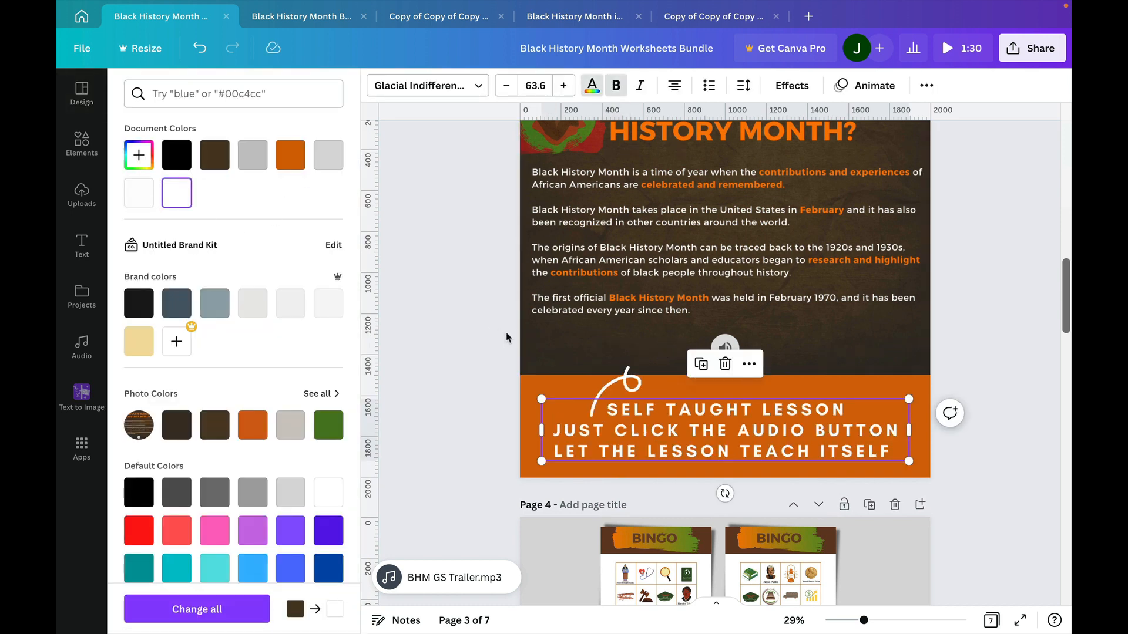
left_click(467, 319)
Delete the old cover on page 1 that has the grey background and brown BUNDLE text
scroll(467, 319, "up", 7)
scroll(467, 319, "up", 2)
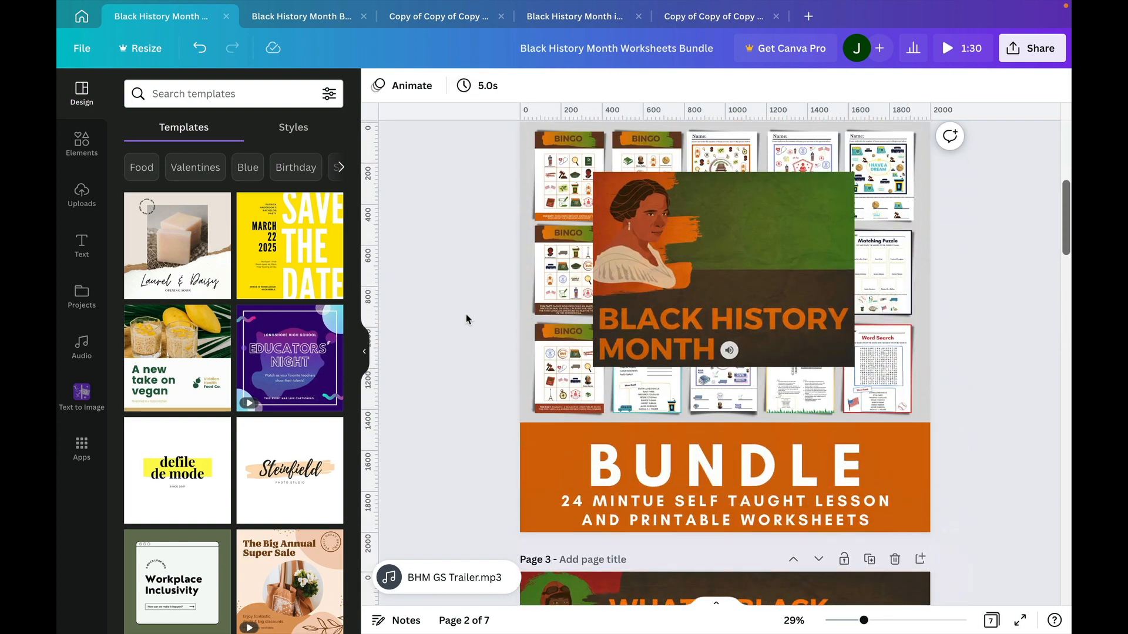
scroll(745, 414, "up", 2)
scroll(746, 414, "up", 6)
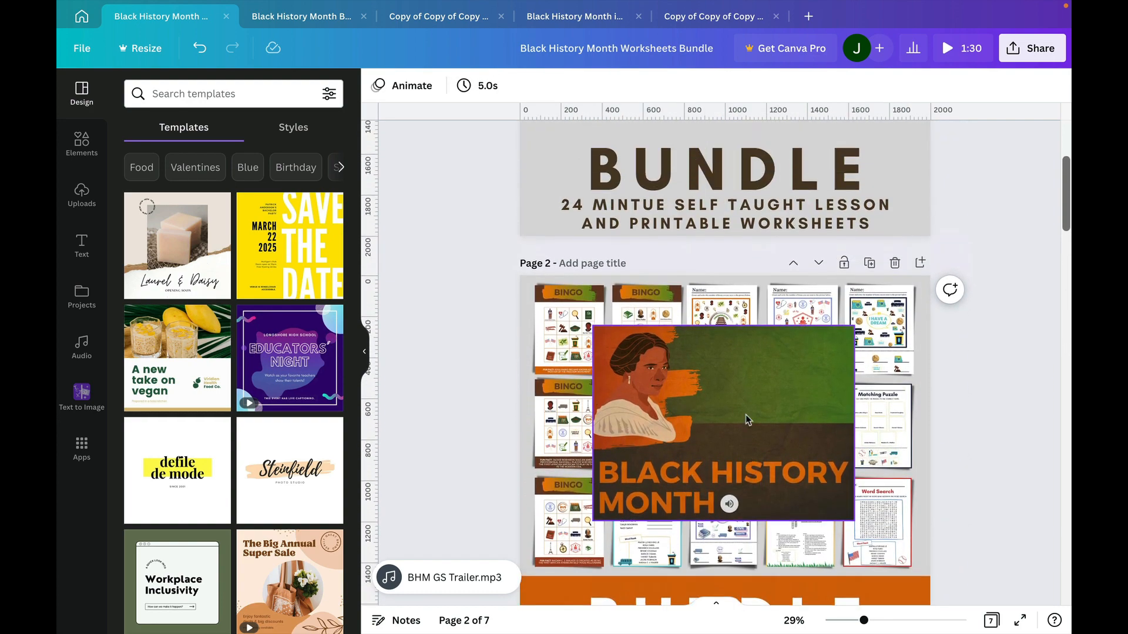
left_click(897, 147)
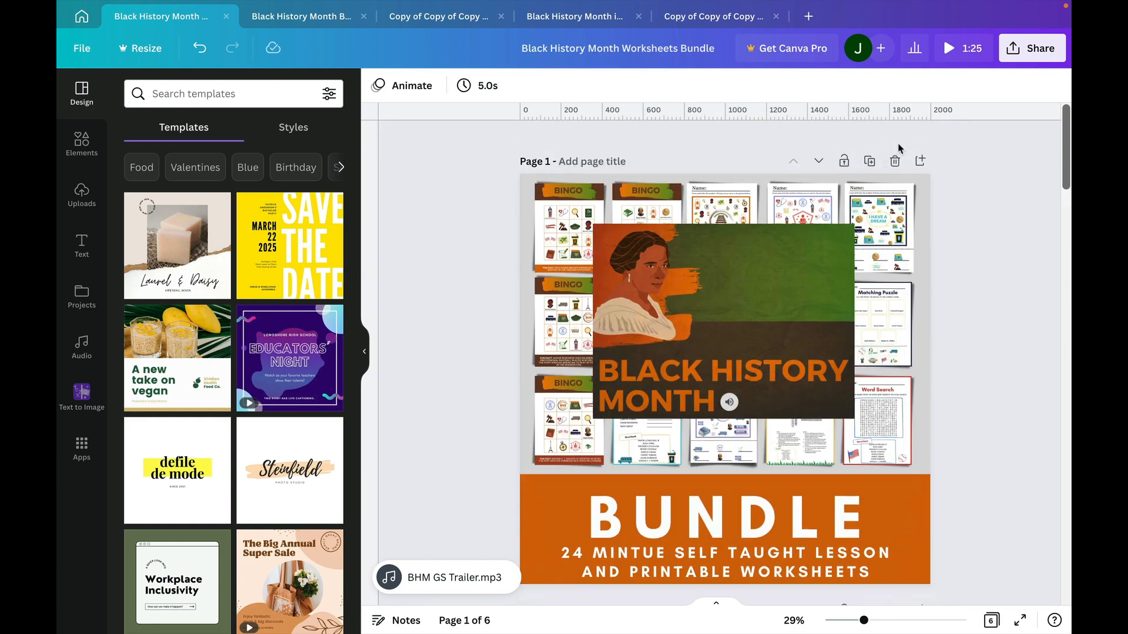
Download all six pages of the bundle design as an MP4 video
scroll(649, 363, "down", 20)
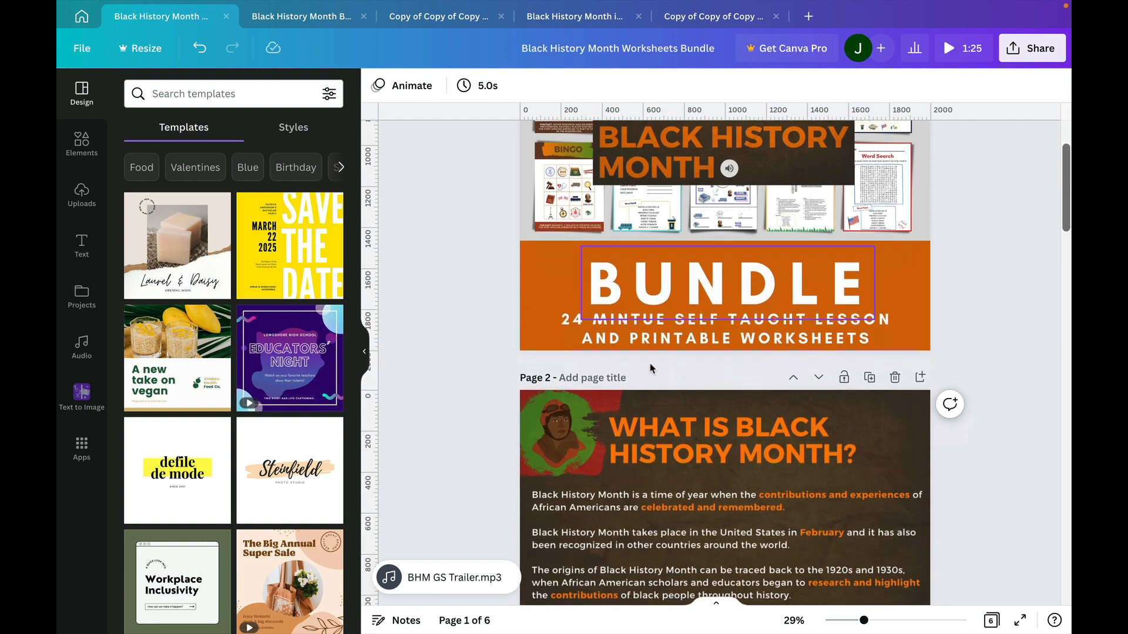
scroll(649, 363, "down", 10)
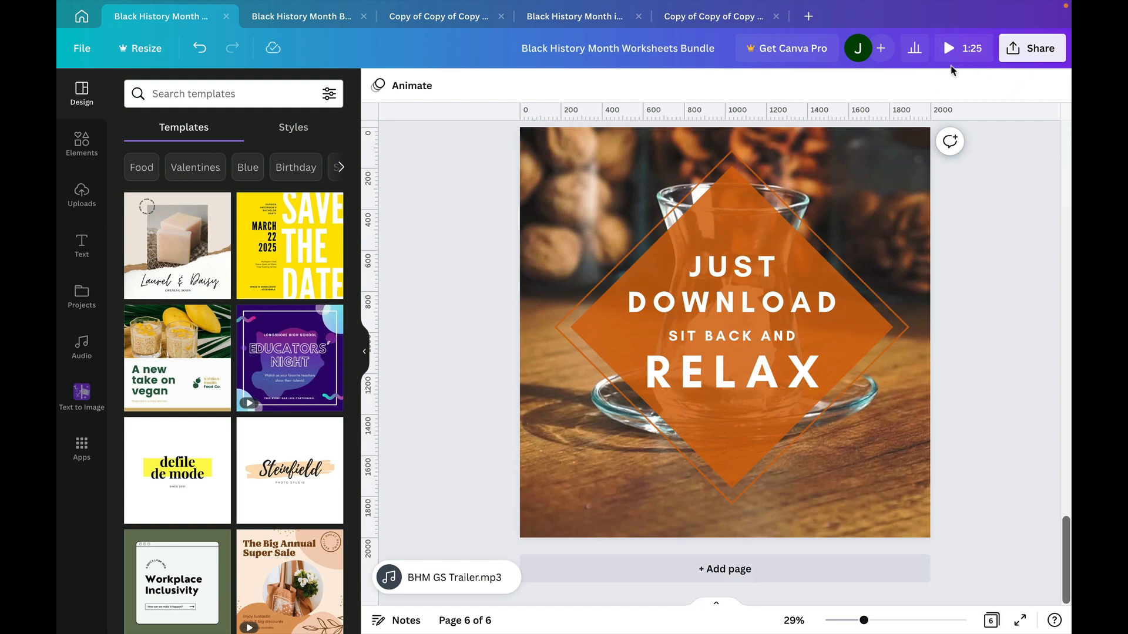
left_click(1047, 54)
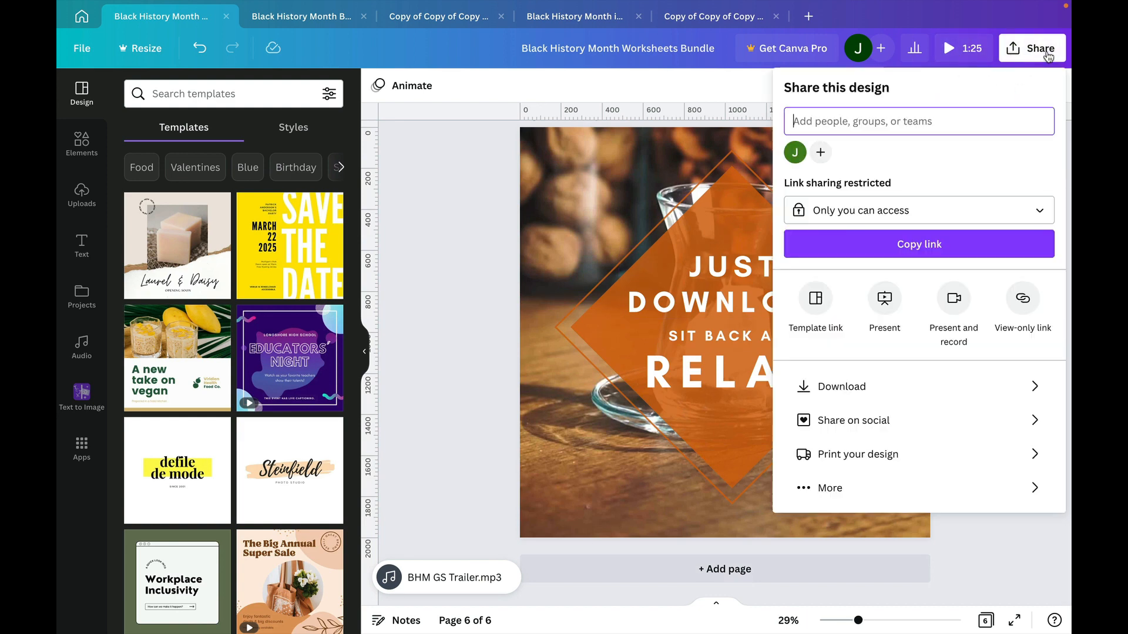
left_click(858, 387)
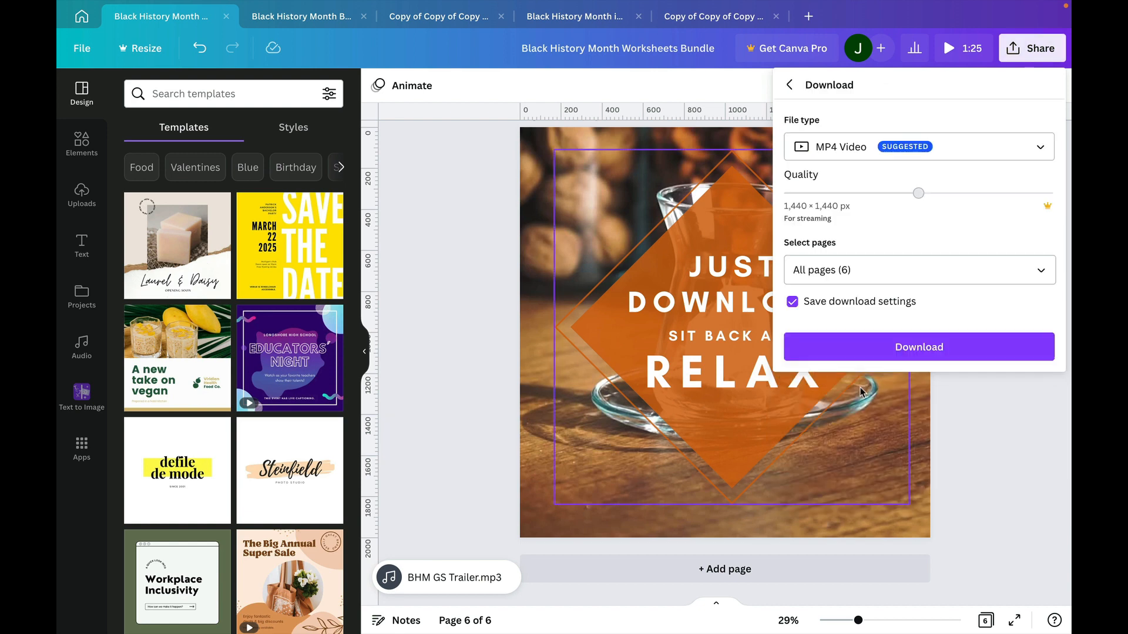
left_click(839, 347)
Download all six pages of the bundle design as PNG images
left_click(1035, 48)
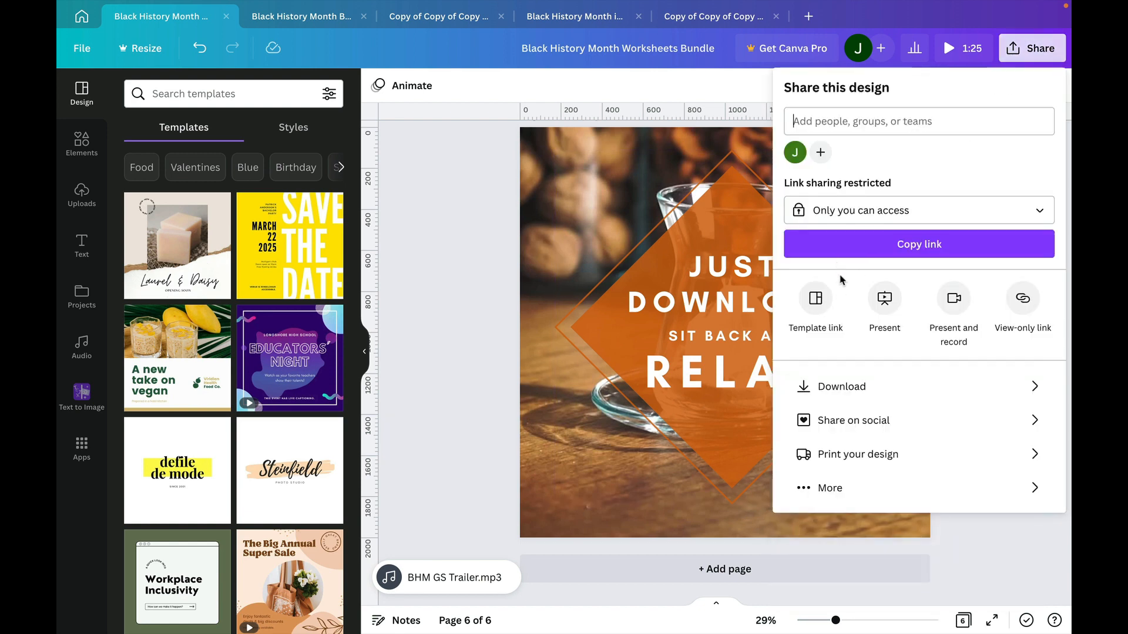
left_click(856, 394)
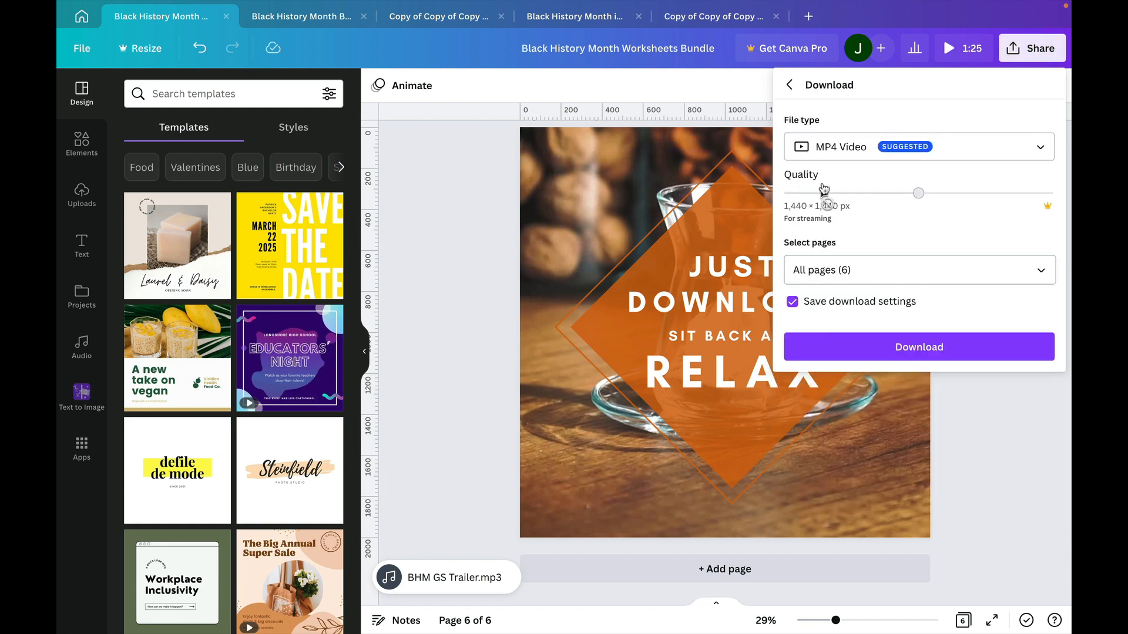
left_click(823, 150)
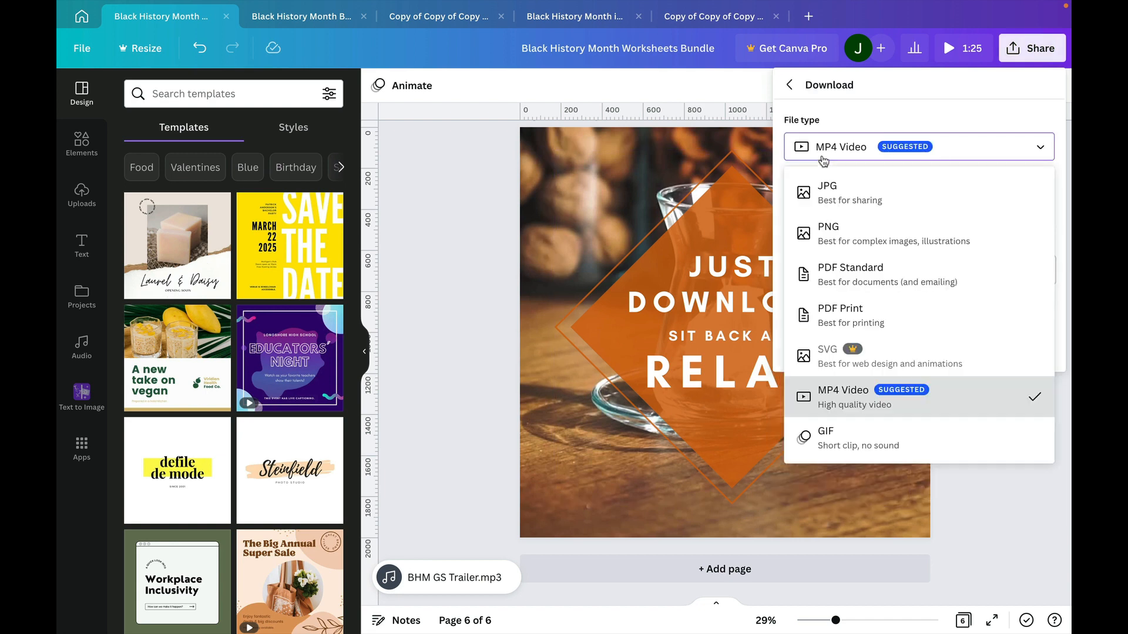
left_click(835, 237)
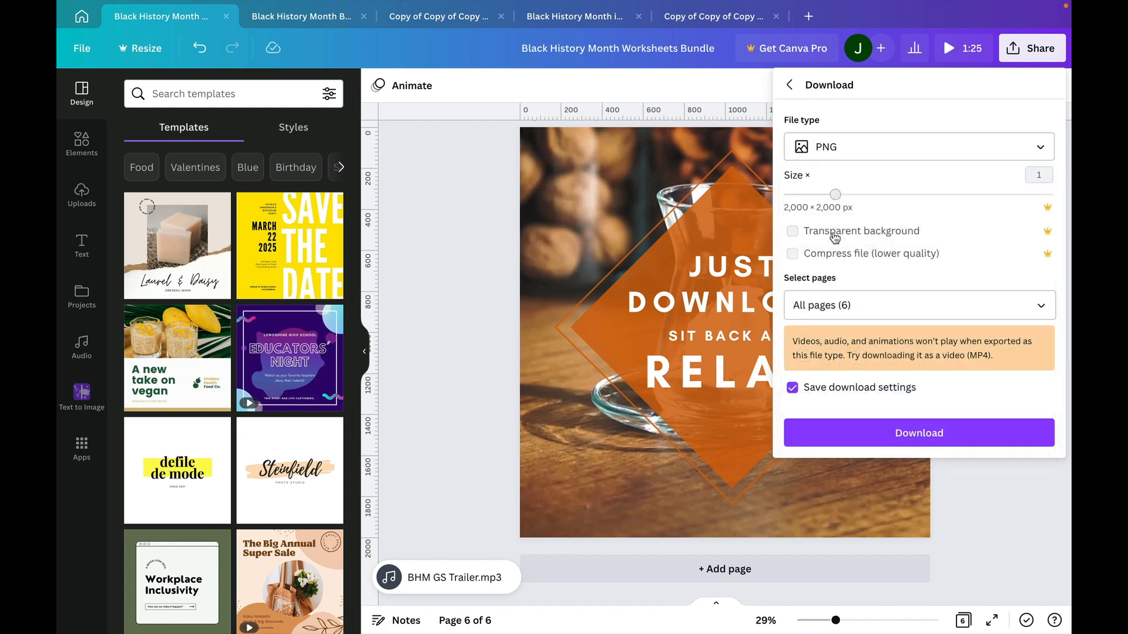
left_click(878, 435)
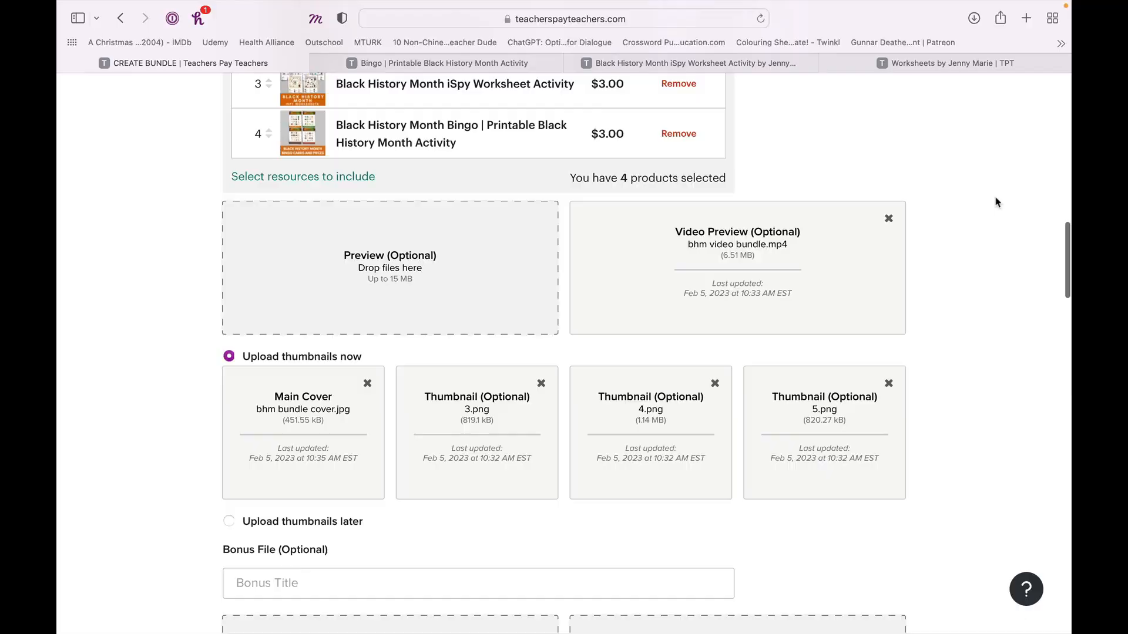
Review the TPT bundle form's title, description, included resources, uploaded video and thumbnails, and discount price
scroll(995, 201, "up", 15)
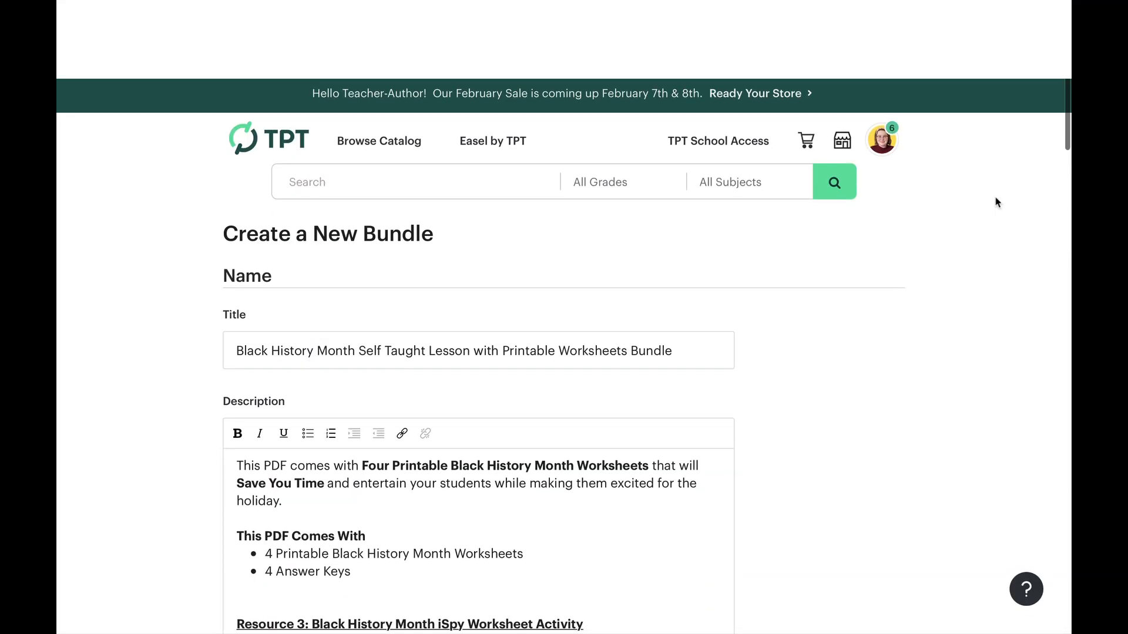
scroll(995, 201, "down", 15)
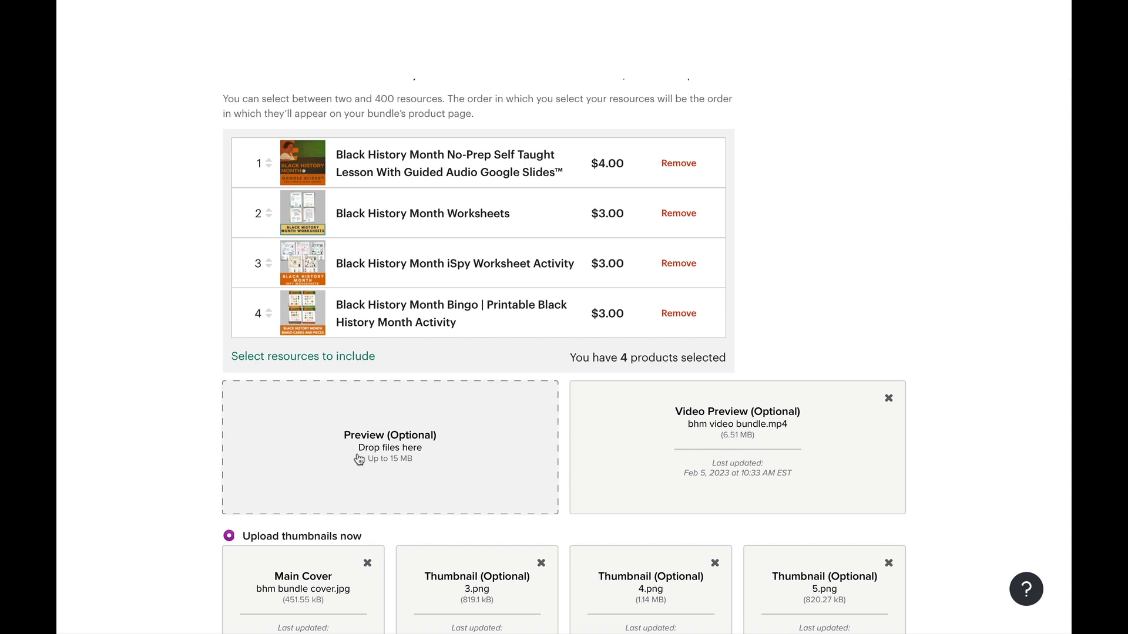
scroll(359, 460, "down", 1)
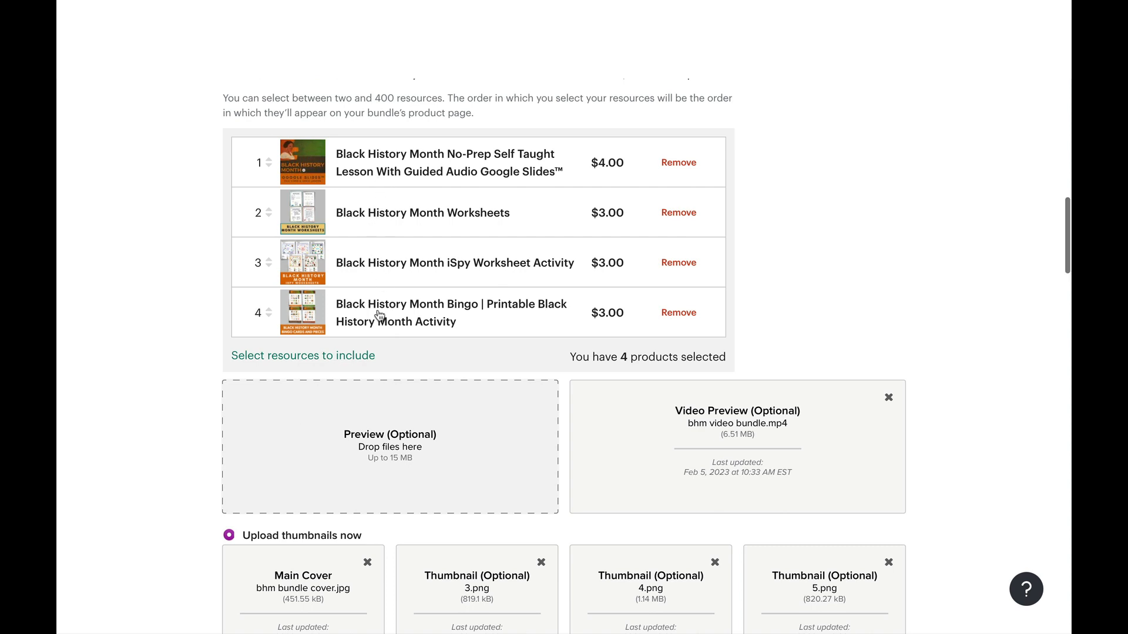
scroll(379, 315, "down", 4)
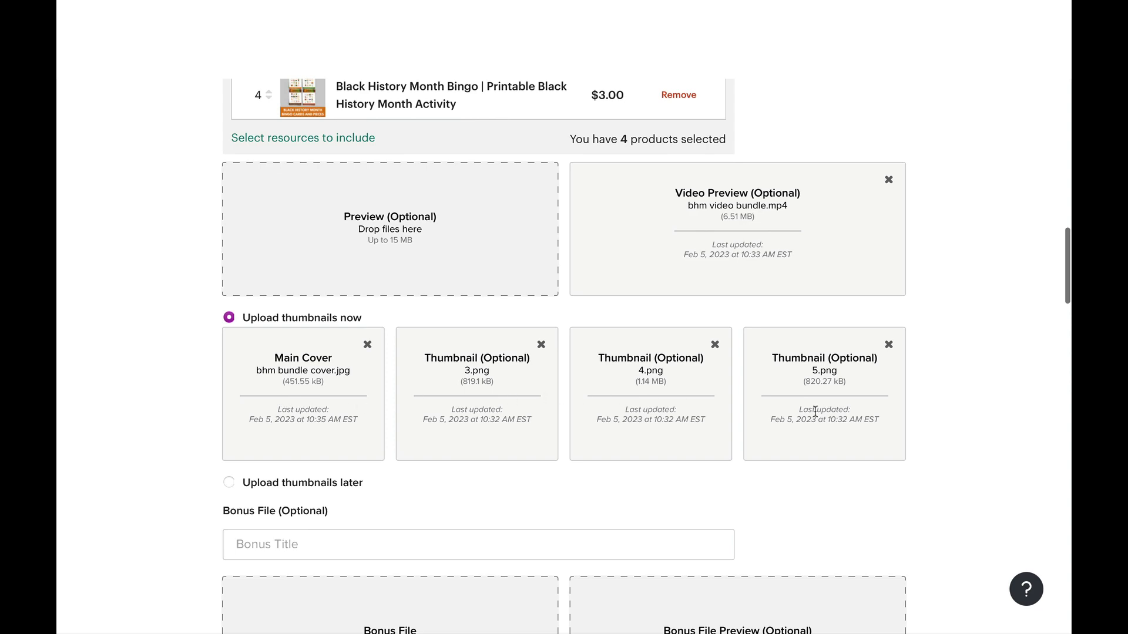
scroll(818, 262, "down", 9)
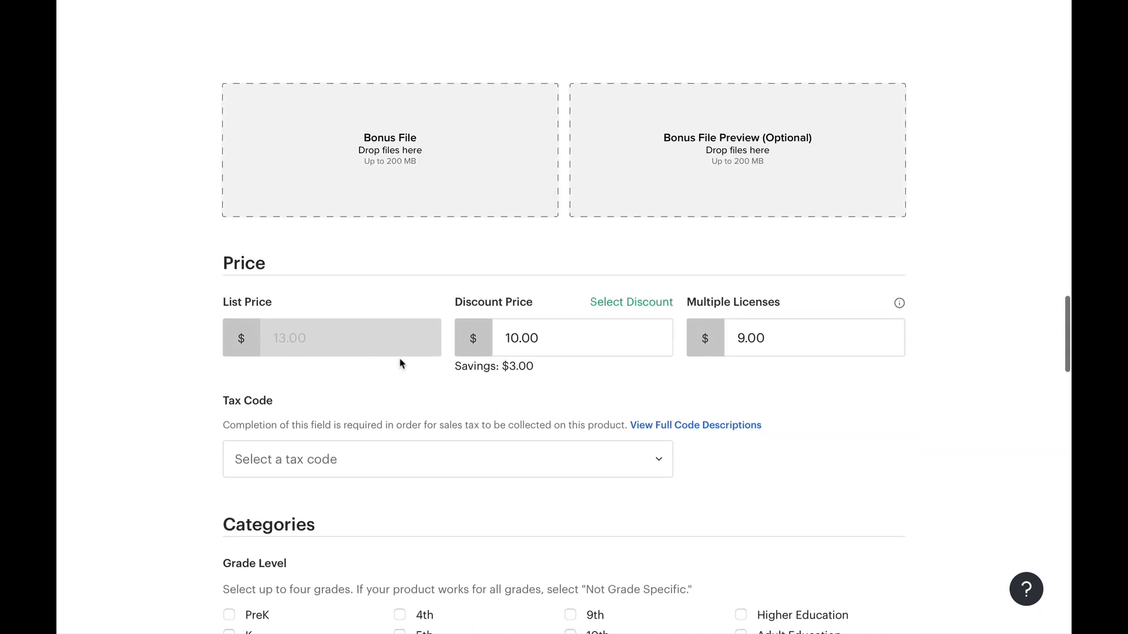
left_click(550, 338)
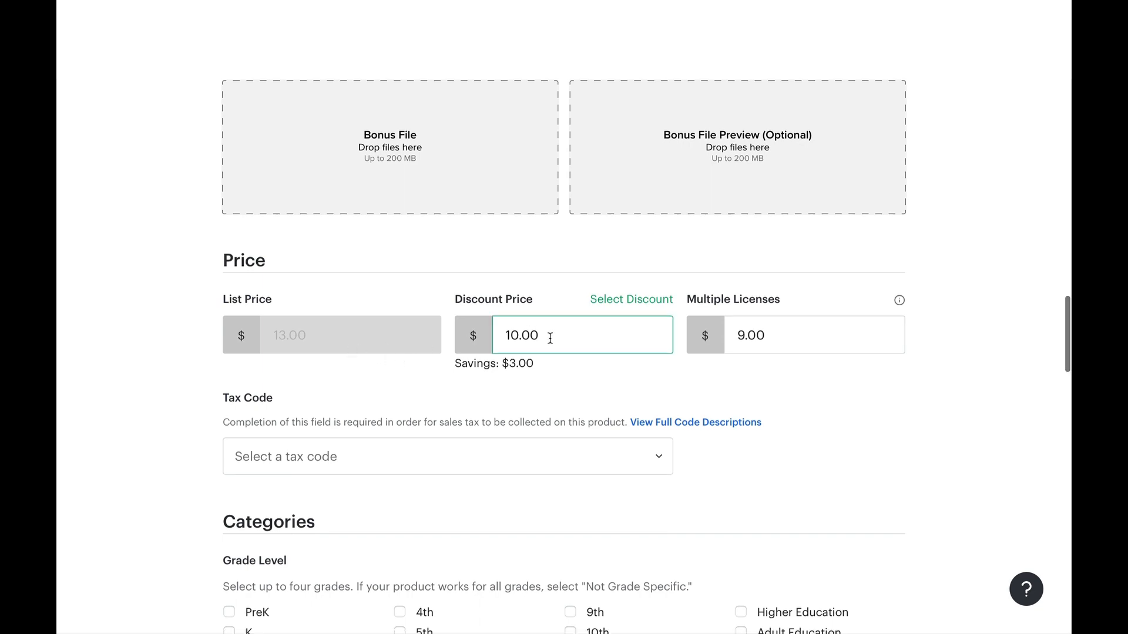
scroll(550, 338, "down", 1)
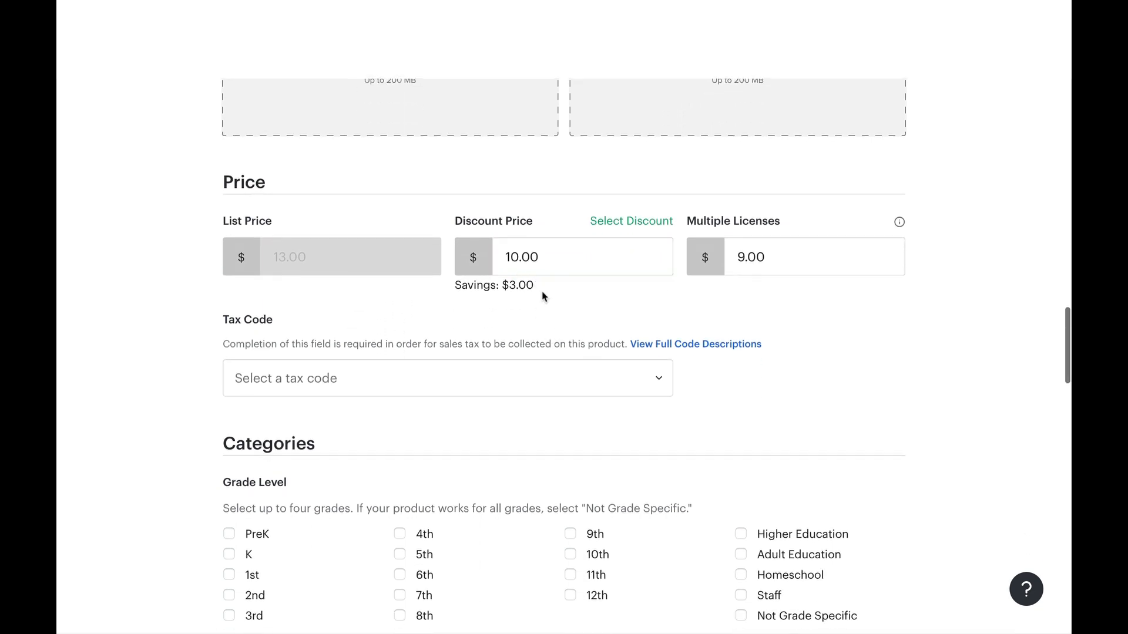
Tag the bundle with grade levels K, 1st, 2nd, 3rd and 4th, and dismiss the grade recommendation
scroll(541, 296, "down", 4)
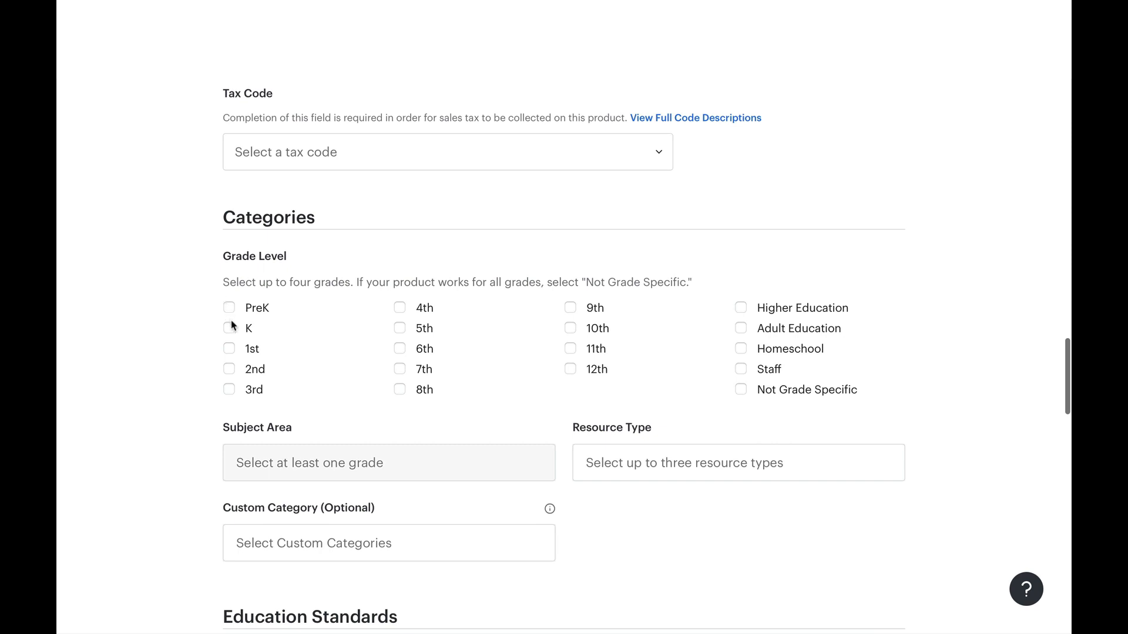
left_click(229, 308)
left_click(229, 315)
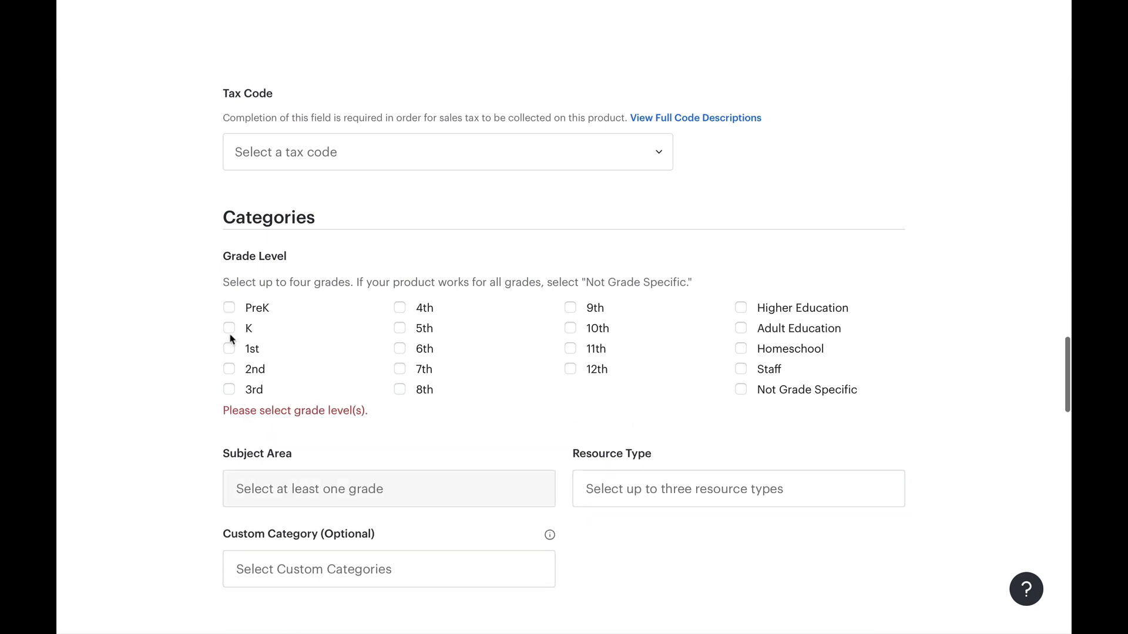
left_click(229, 349)
left_click(229, 327)
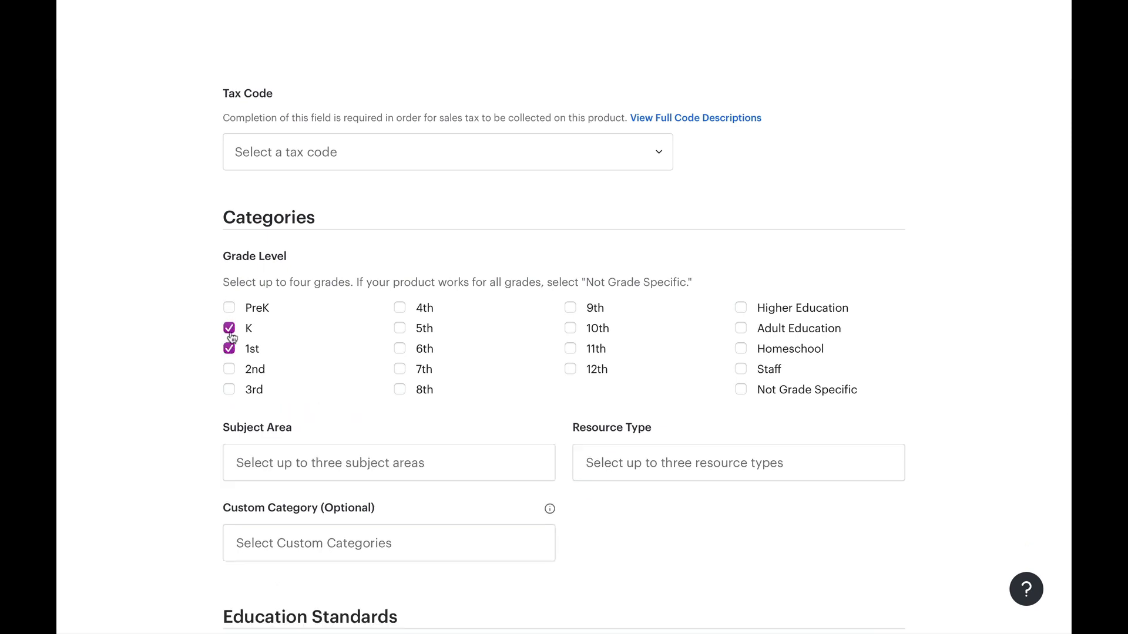
left_click(230, 368)
left_click(230, 391)
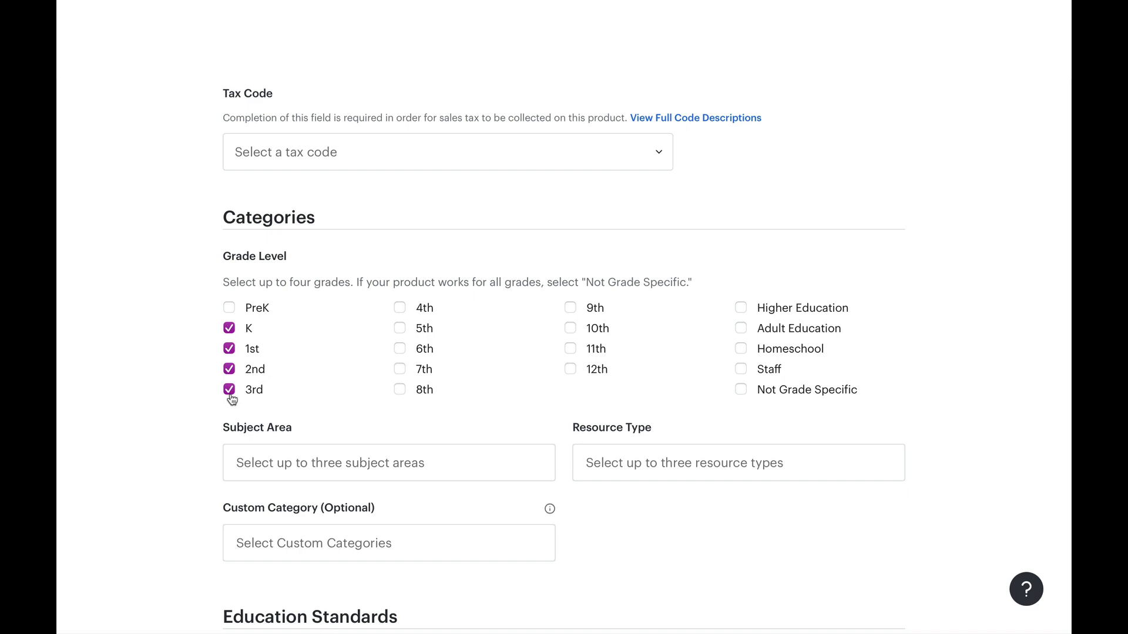
left_click(402, 310)
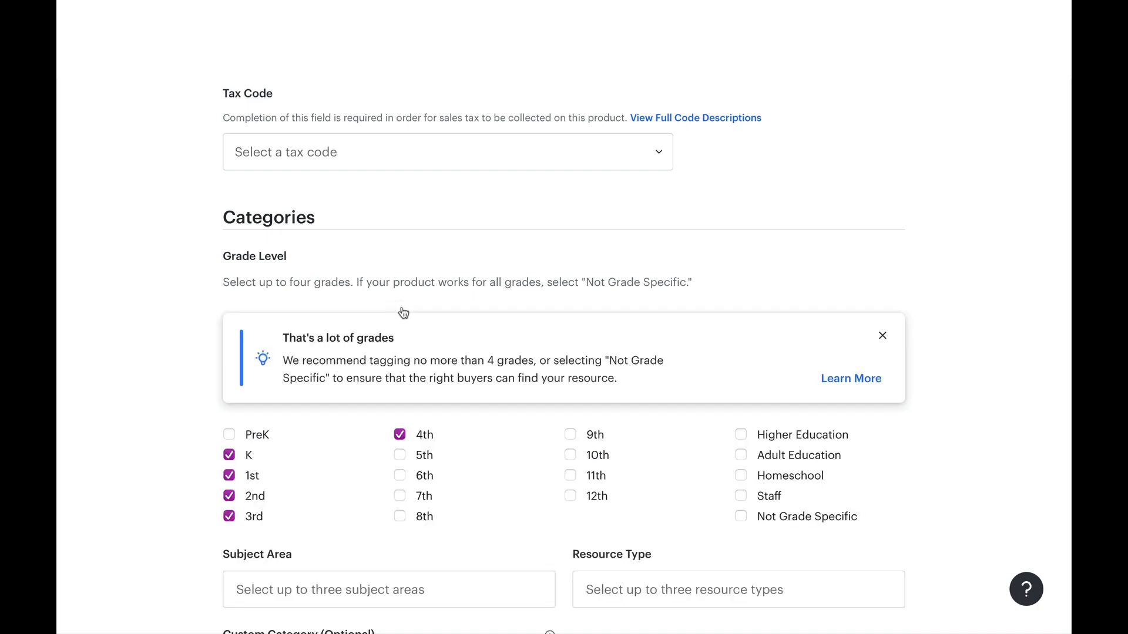
left_click(887, 339)
Add Holidays/Seasonal as the bundle's first subject area
scroll(837, 364, "down", 3)
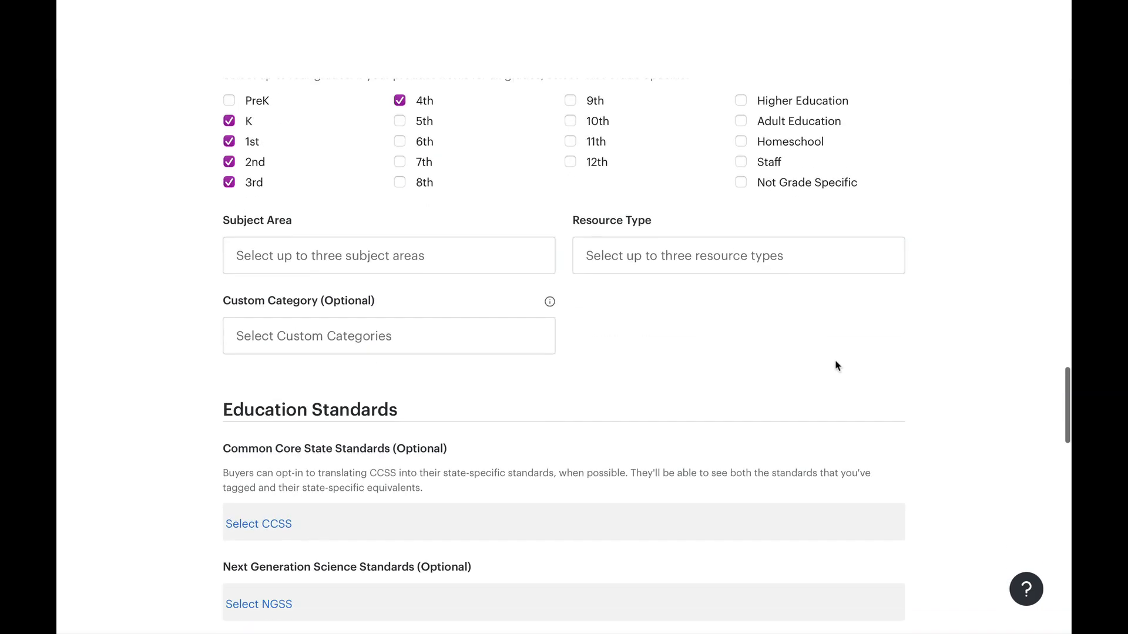
left_click(508, 257)
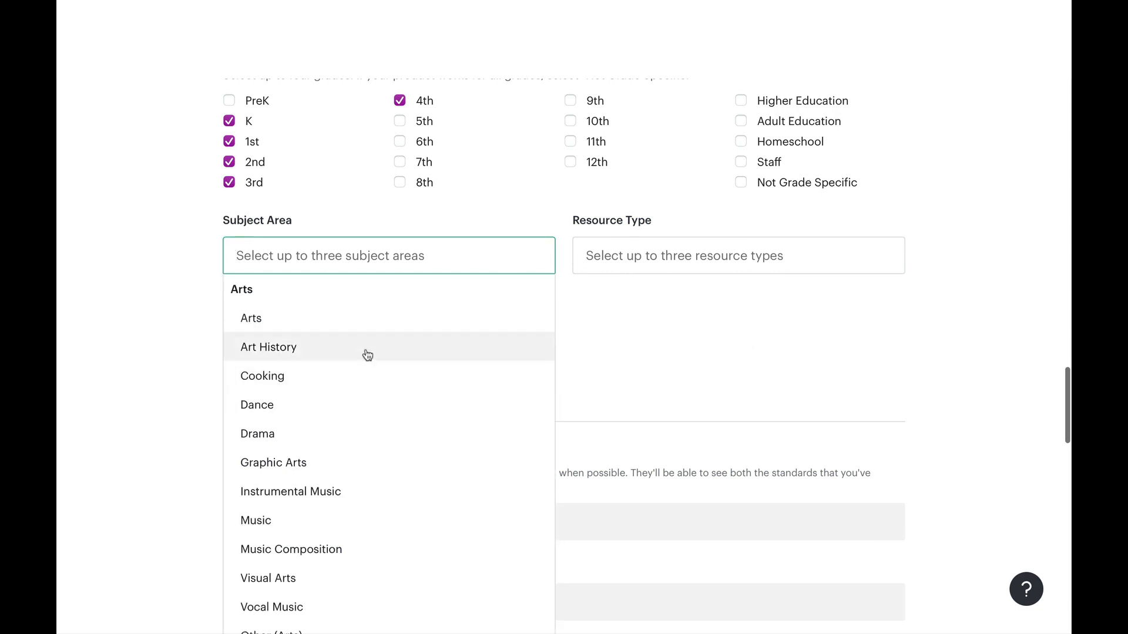
scroll(376, 428, "down", 8)
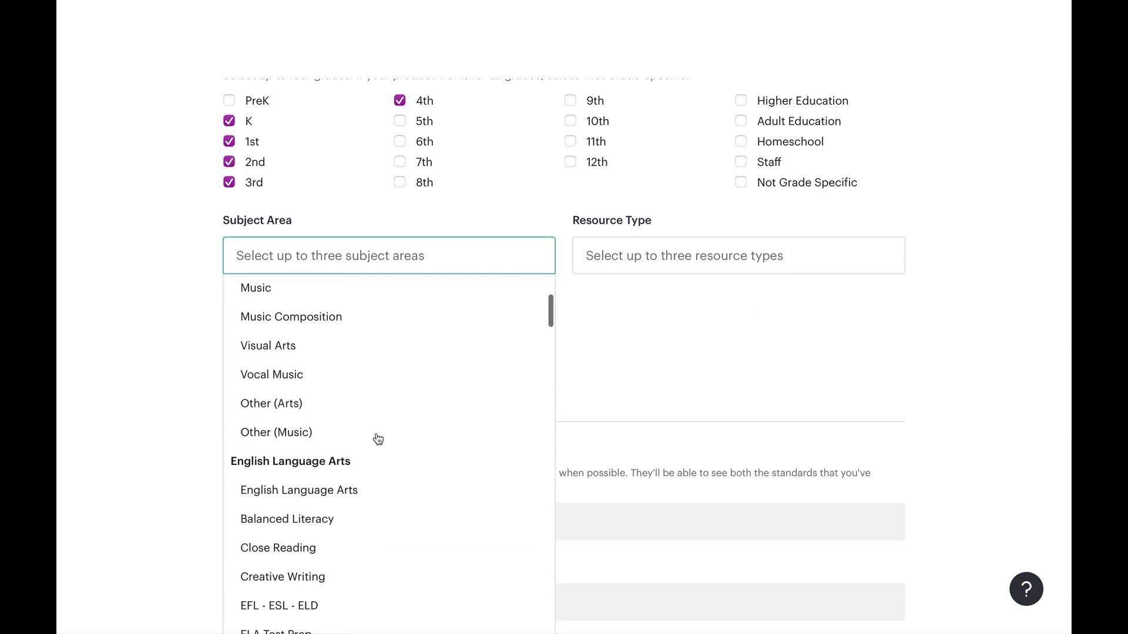
scroll(378, 439, "down", 5)
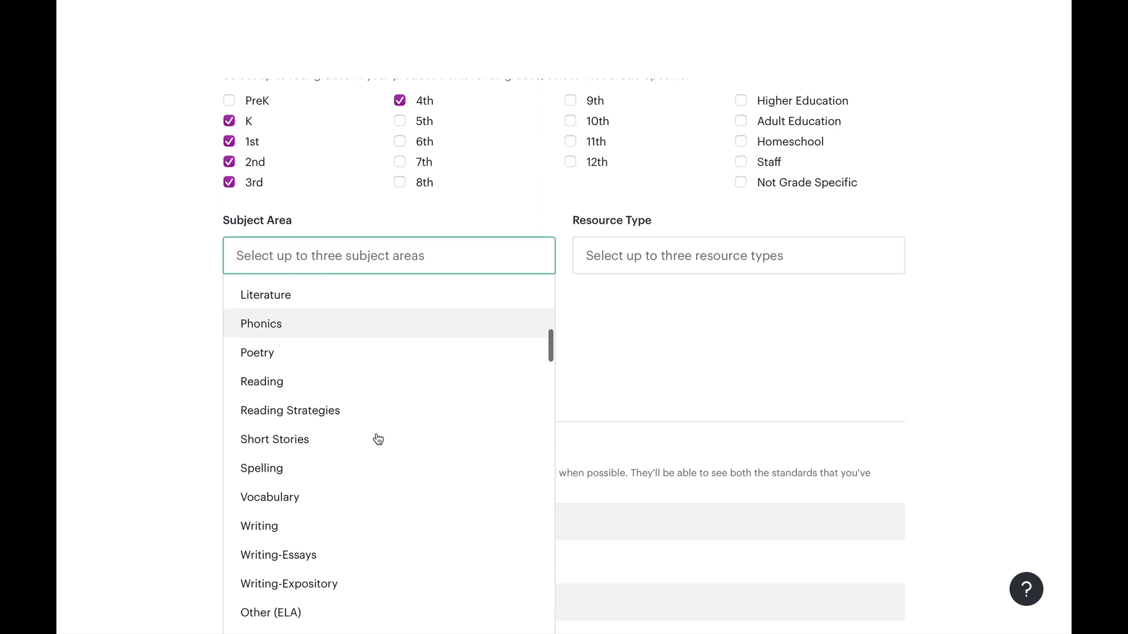
scroll(377, 439, "down", 6)
scroll(376, 439, "up", 3)
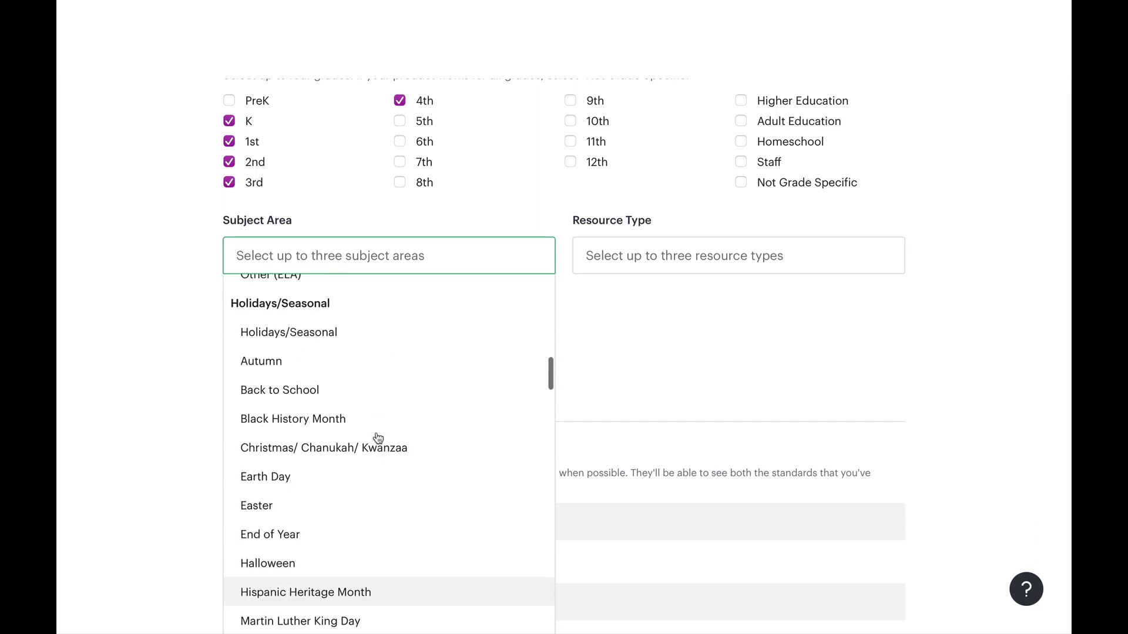
left_click(339, 347)
Add Black History Month to the bundle's subject areas
scroll(329, 459, "down", 4)
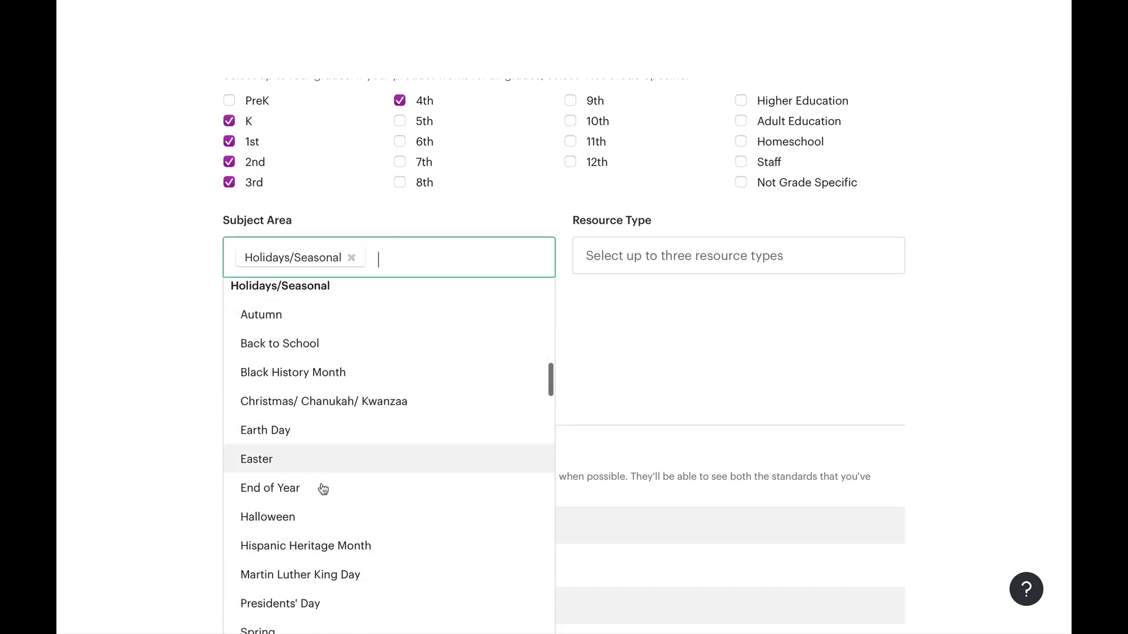
scroll(323, 488, "down", 4)
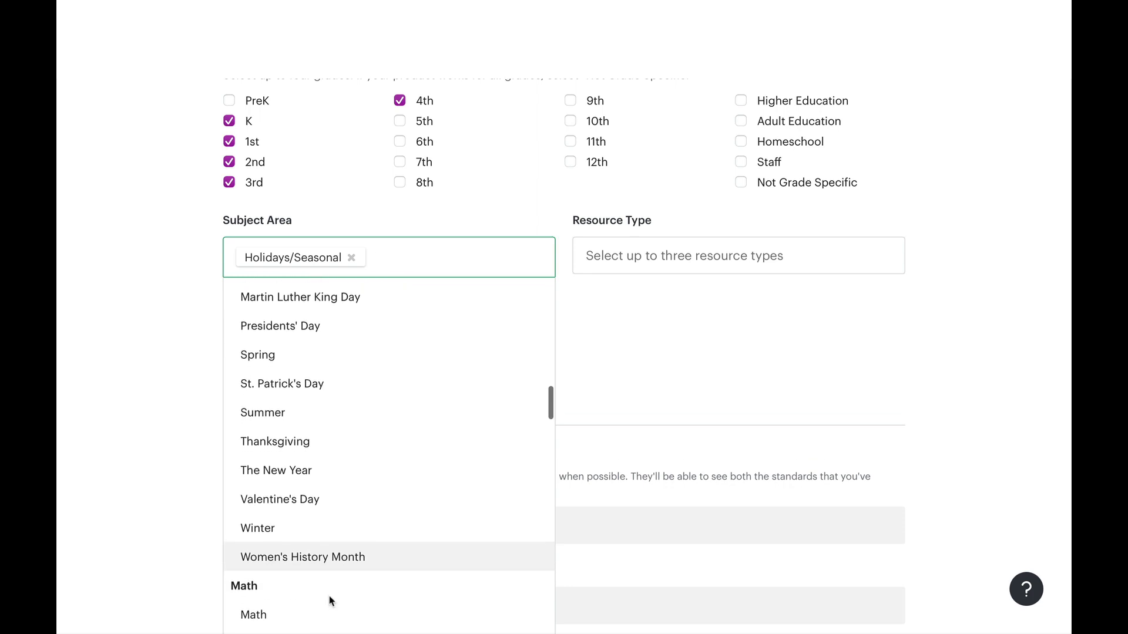
scroll(330, 602, "up", 4)
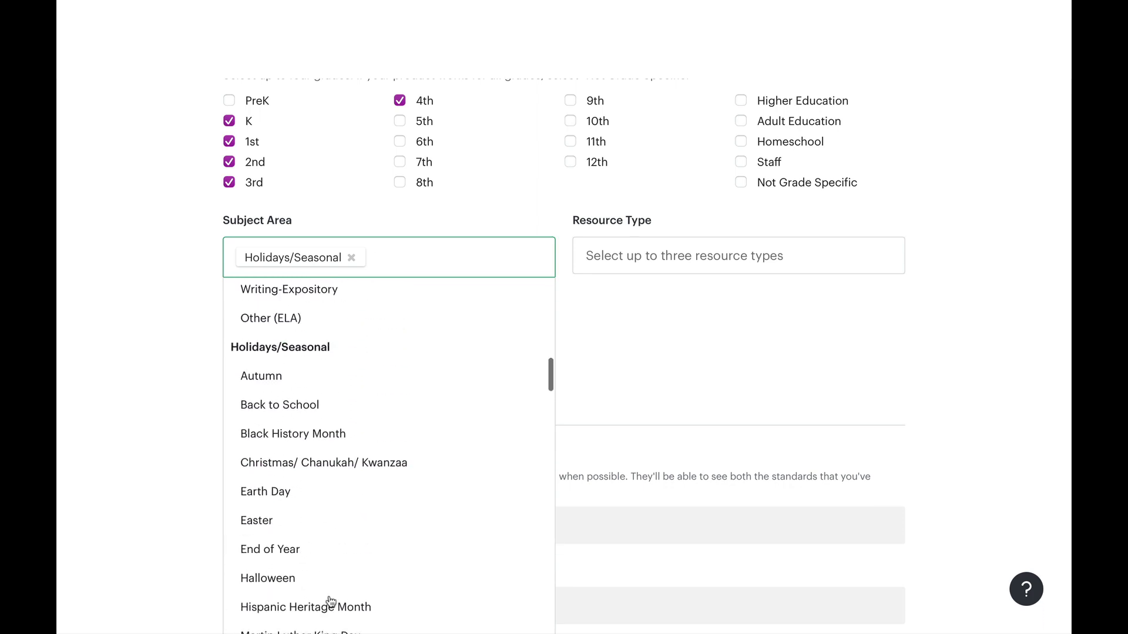
left_click(323, 433)
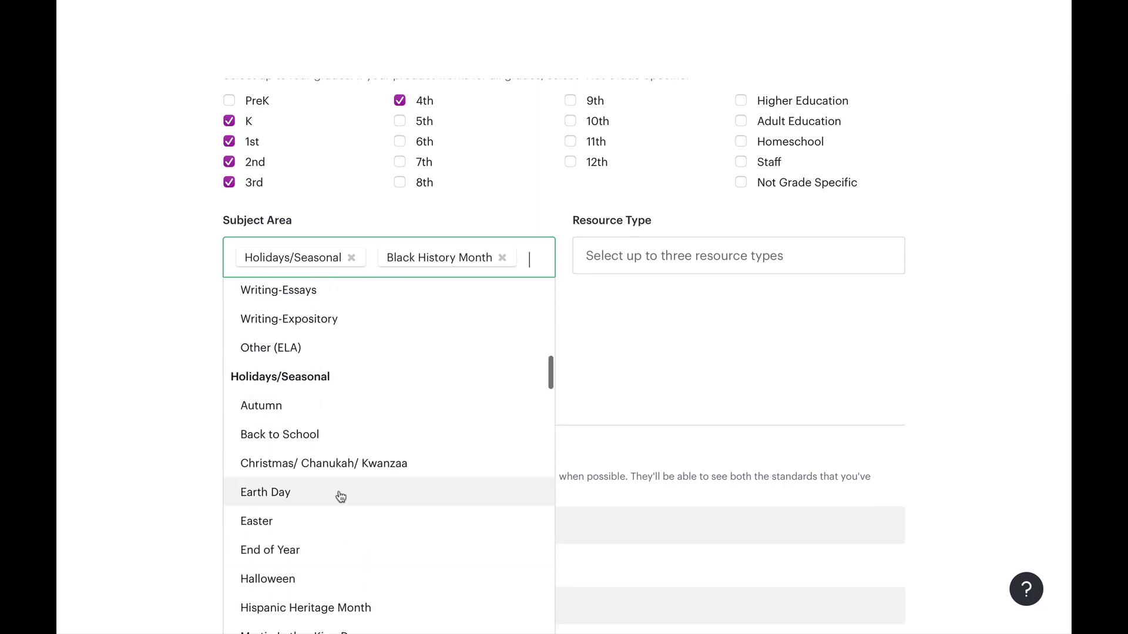
Add African History from the Social Studies - History group as the third subject area
scroll(340, 496, "down", 5)
scroll(340, 496, "down", 15)
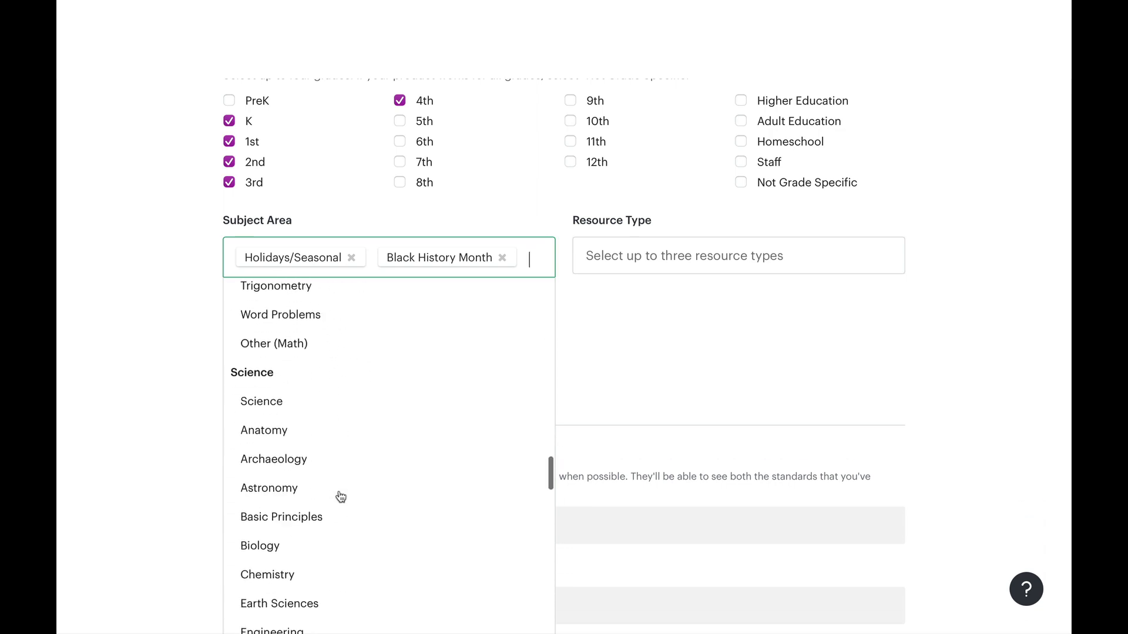
scroll(341, 497, "down", 15)
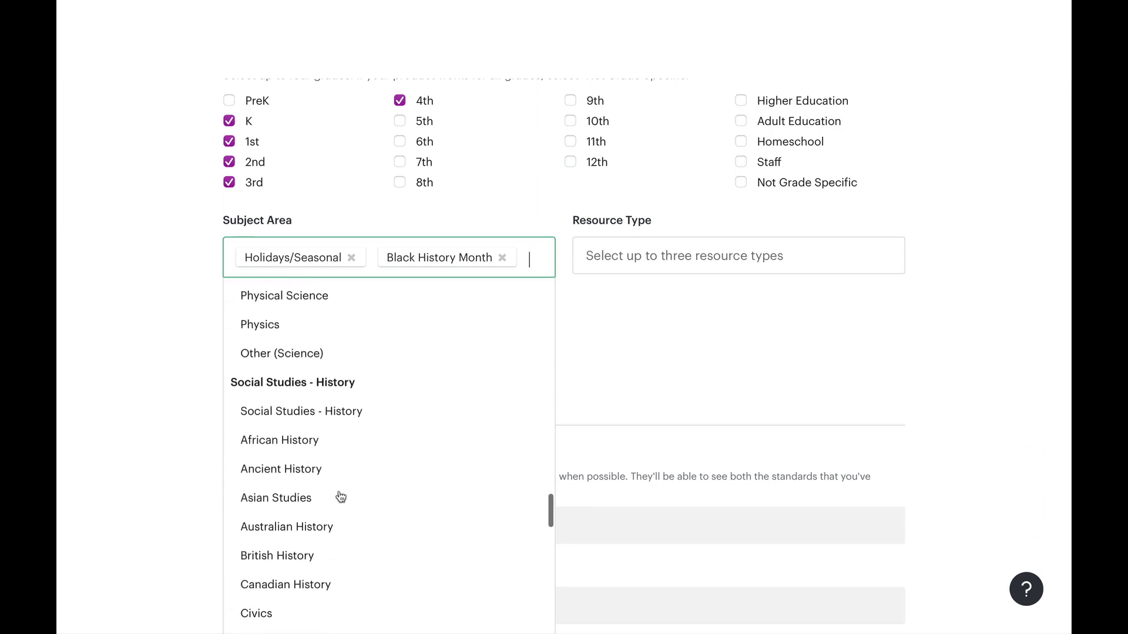
left_click(319, 381)
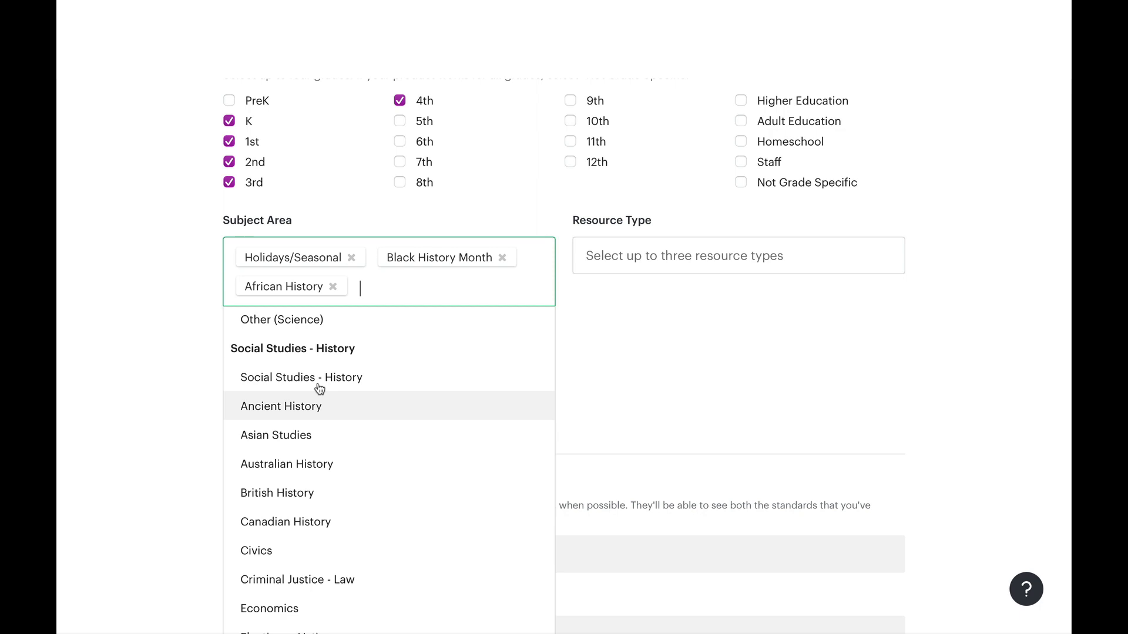
Set the bundle's resource types to Activities, Printables and Google Apps
left_click(709, 257)
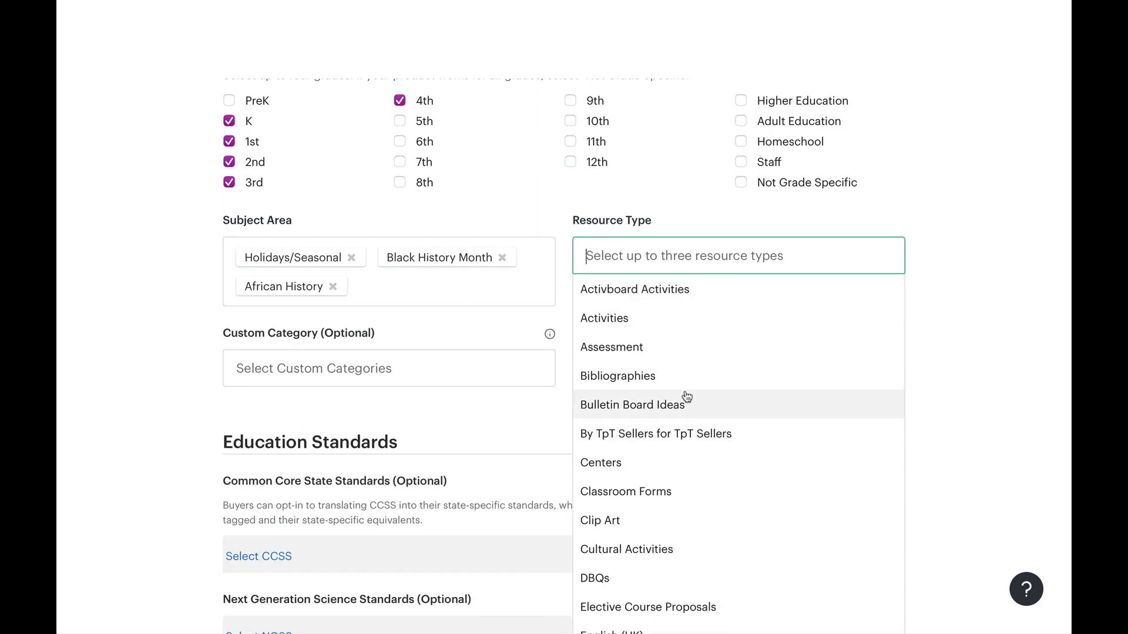
left_click(680, 320)
scroll(695, 510, "down", 8)
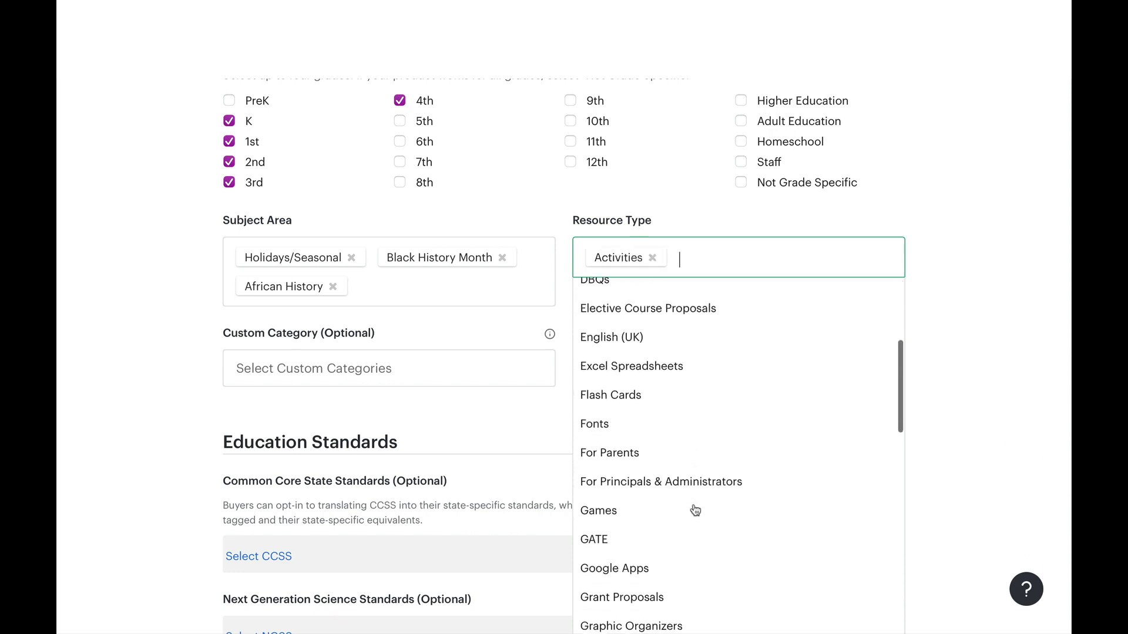
scroll(694, 511, "down", 4)
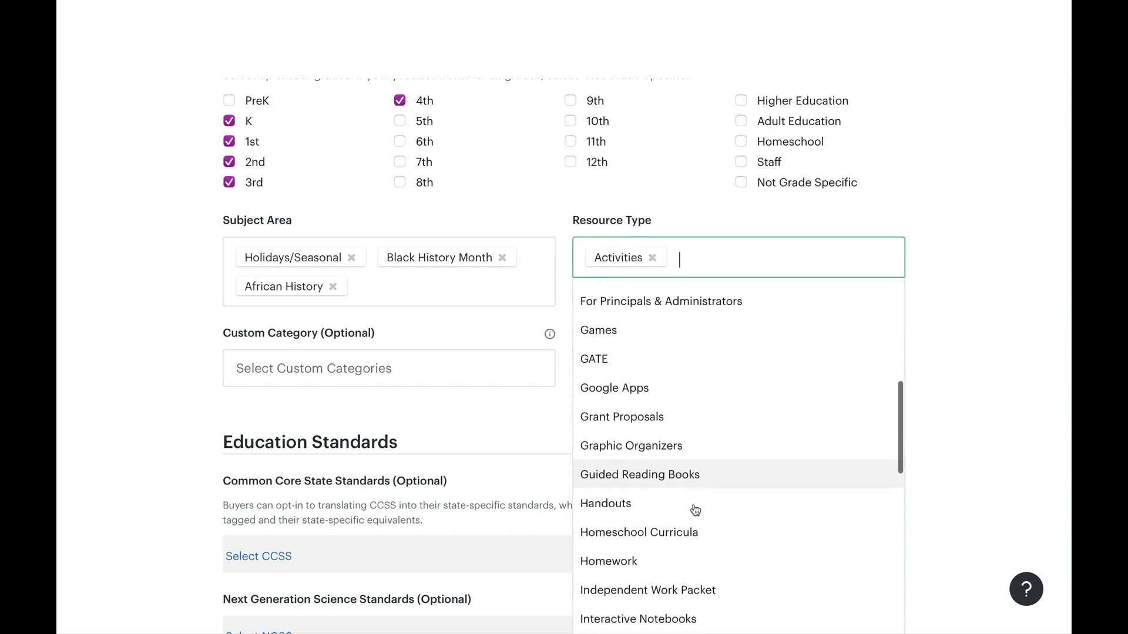
scroll(695, 511, "down", 6)
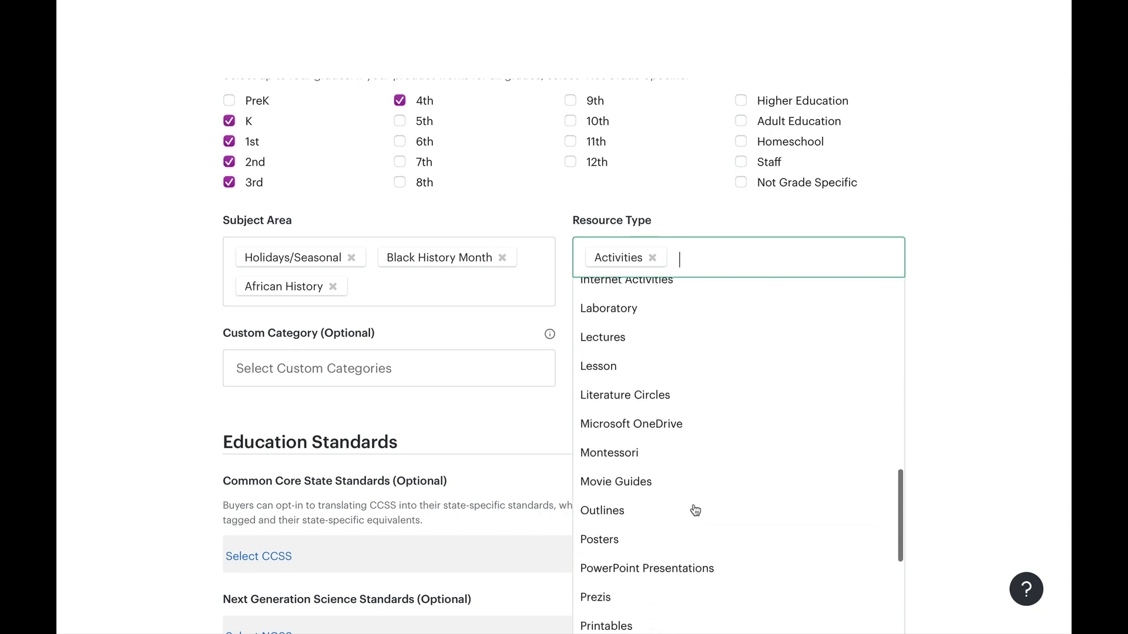
scroll(695, 511, "down", 1)
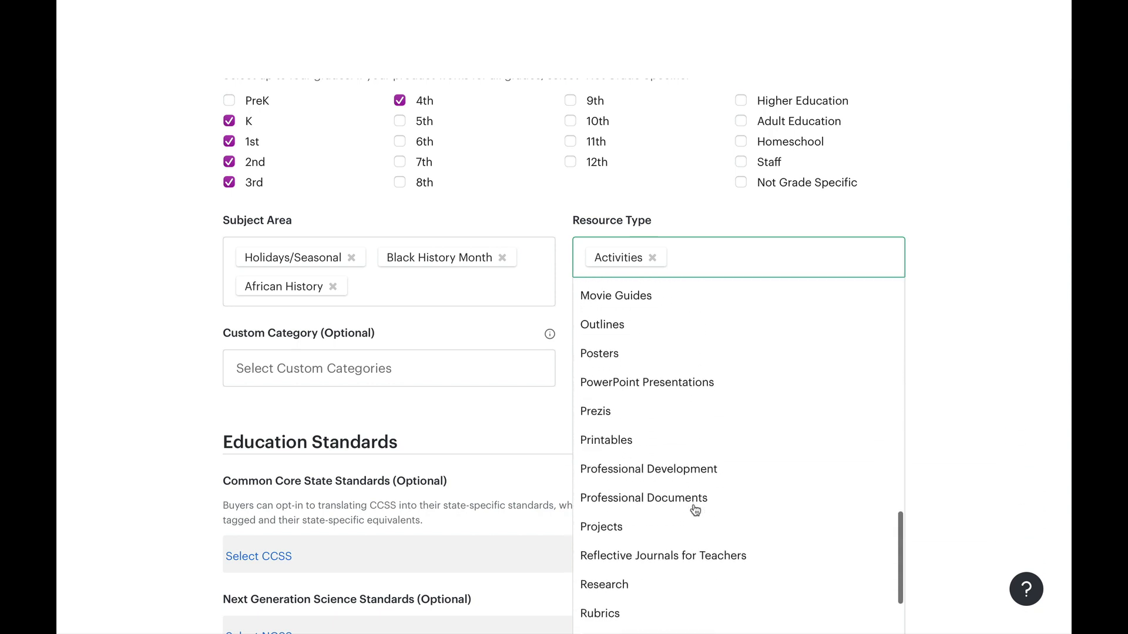
left_click(653, 450)
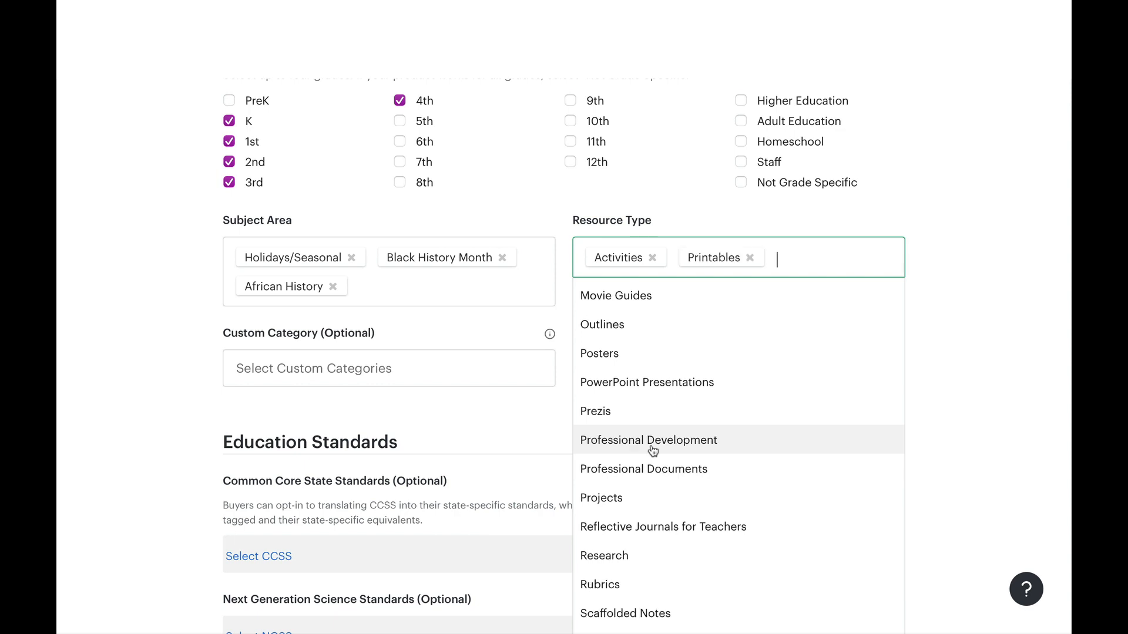
scroll(653, 451, "up", 6)
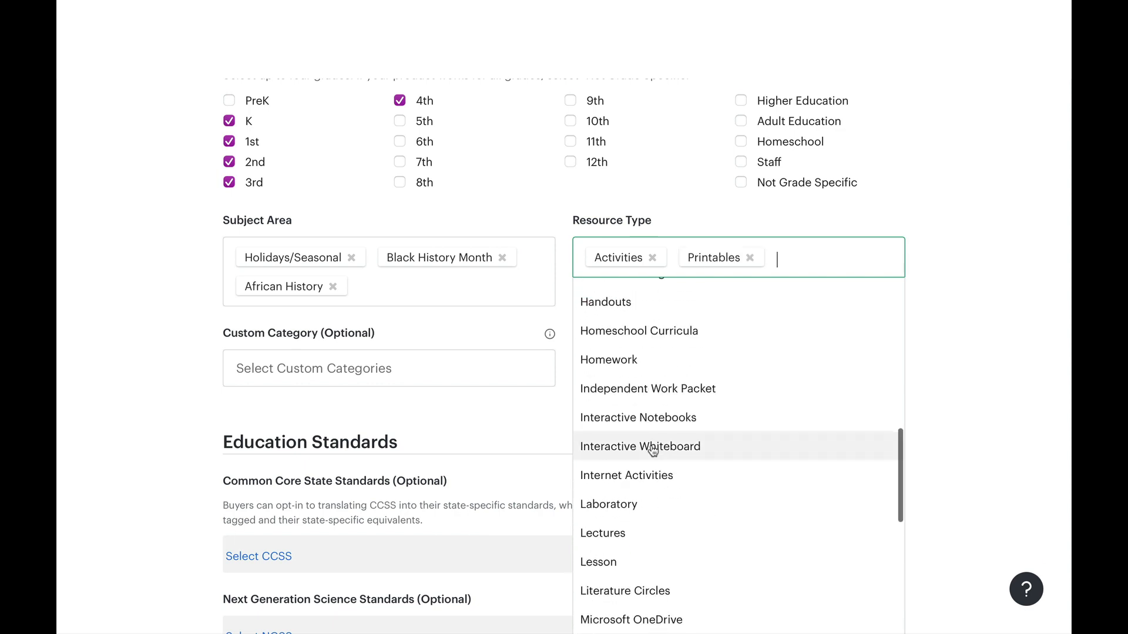
scroll(650, 449, "up", 5)
left_click(649, 481)
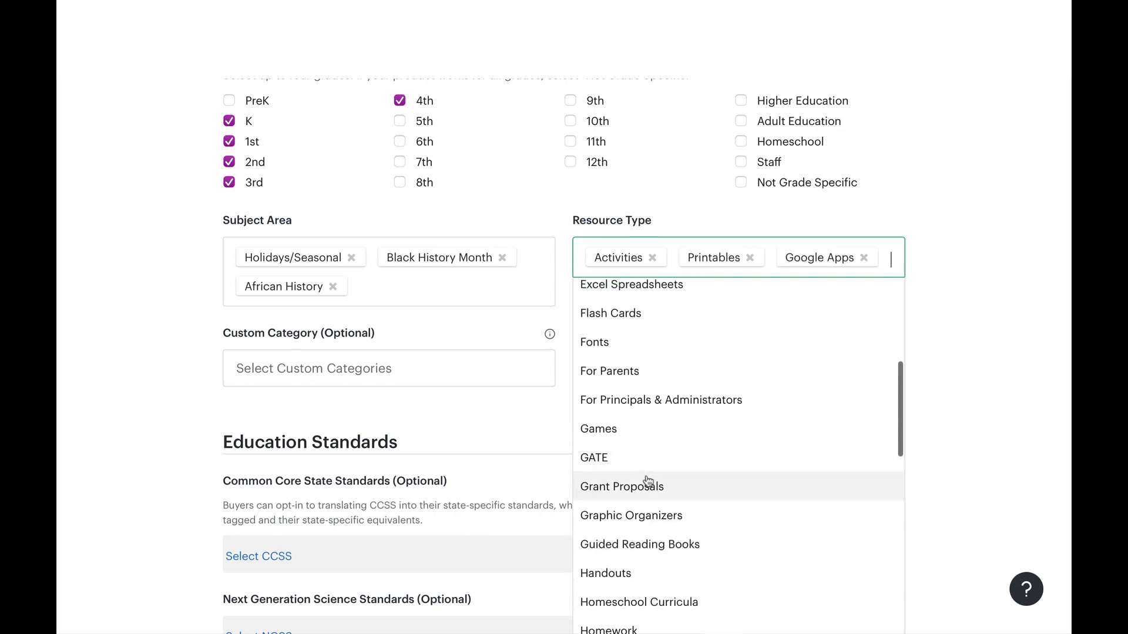
Choose the copyright attestation for using copyrighted or trademarked materials with permission or as fair use, and submit the active listing
scroll(647, 480, "down", 5)
scroll(470, 262, "down", 15)
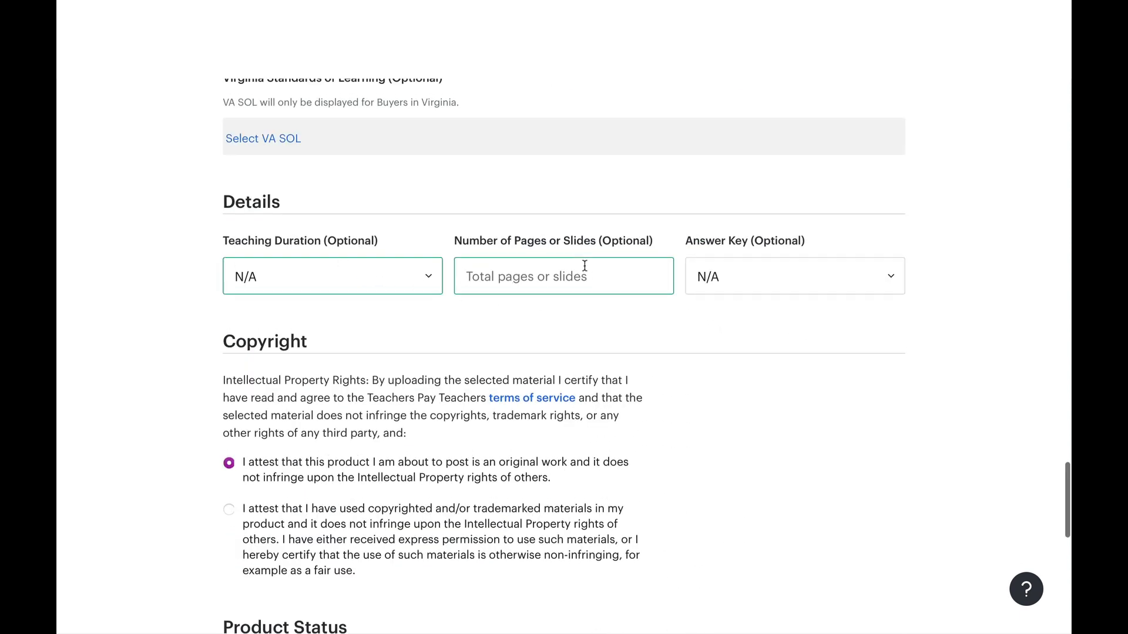
scroll(585, 266, "down", 1)
scroll(585, 268, "up", 2)
scroll(585, 269, "down", 1)
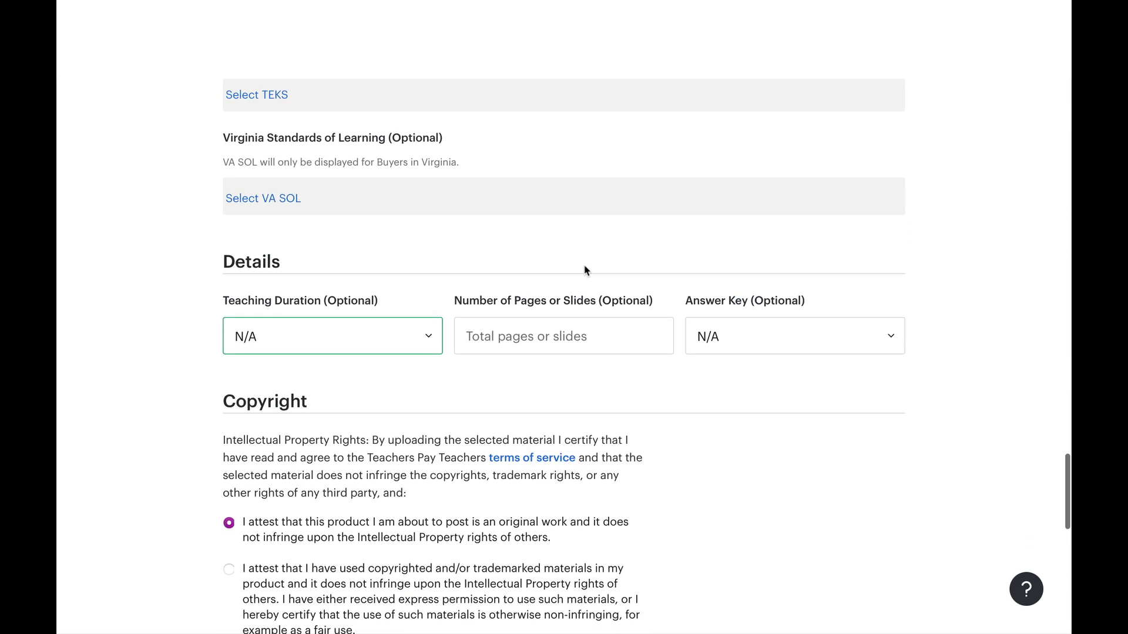
scroll(585, 269, "down", 2)
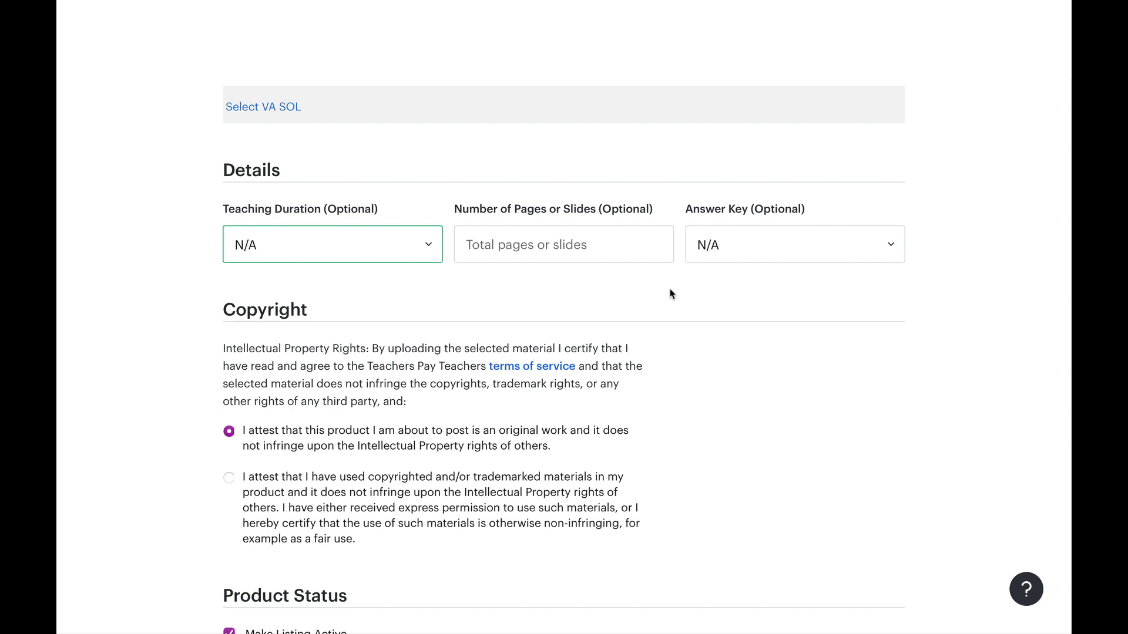
scroll(672, 294, "down", 2)
left_click(315, 417)
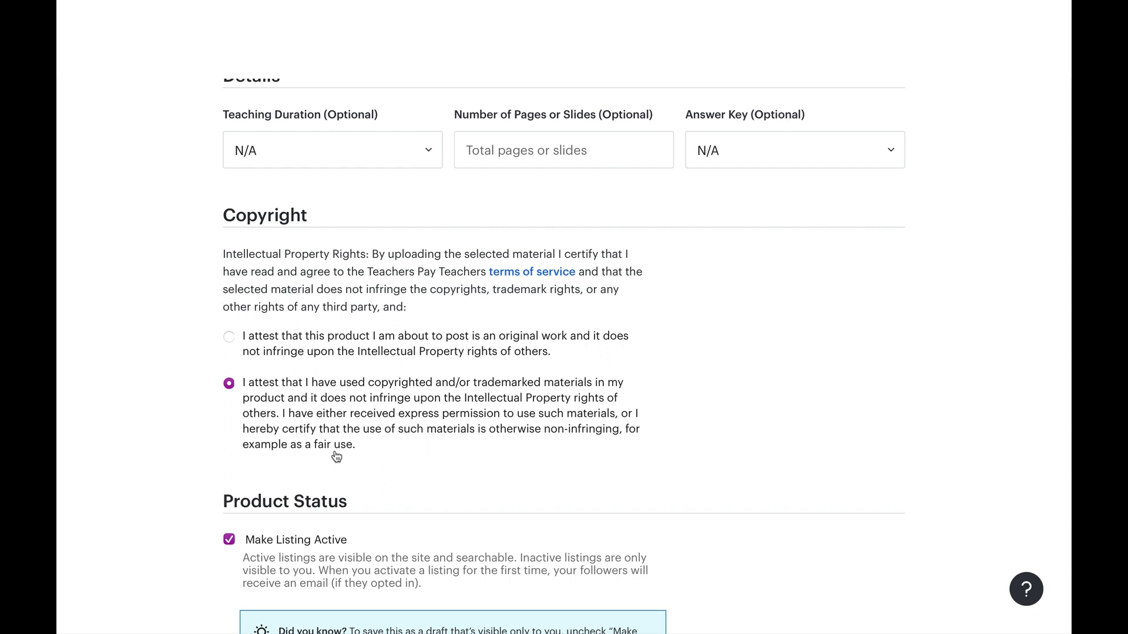
scroll(336, 457, "down", 5)
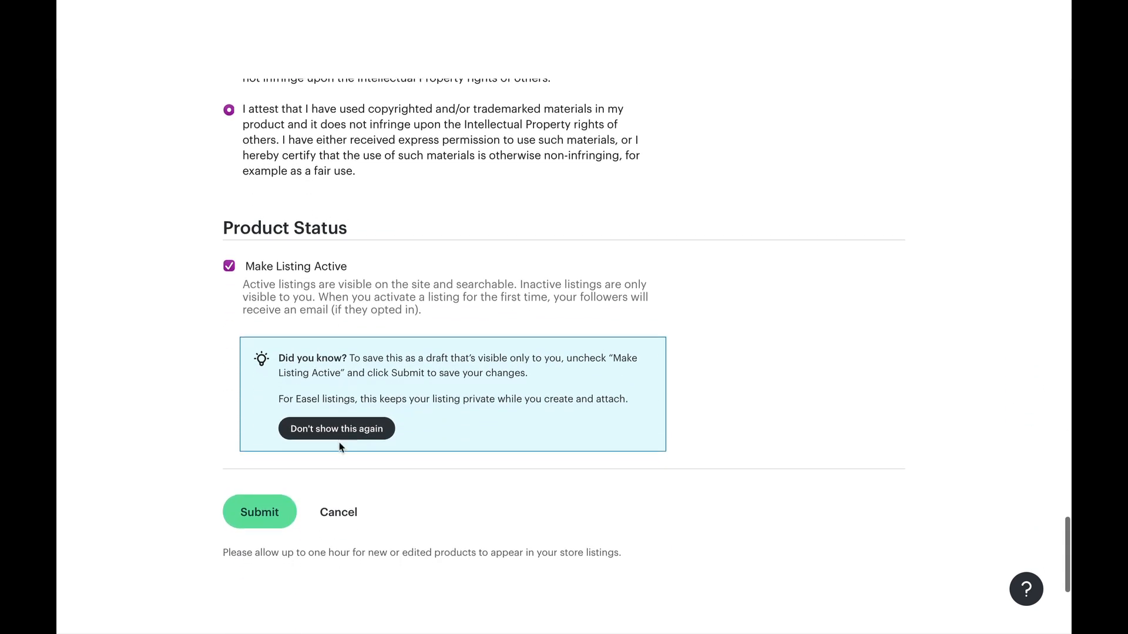
left_click(261, 513)
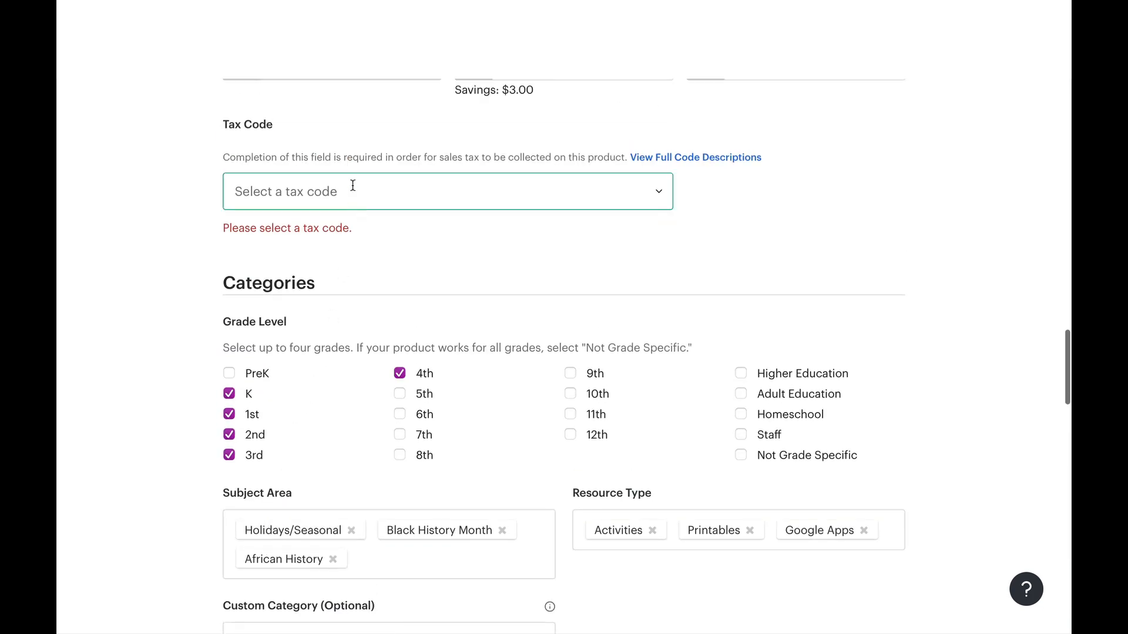
Set the tax code to Digital Images - Streaming / Electronic Download and resubmit the bundle listing
left_click(353, 179)
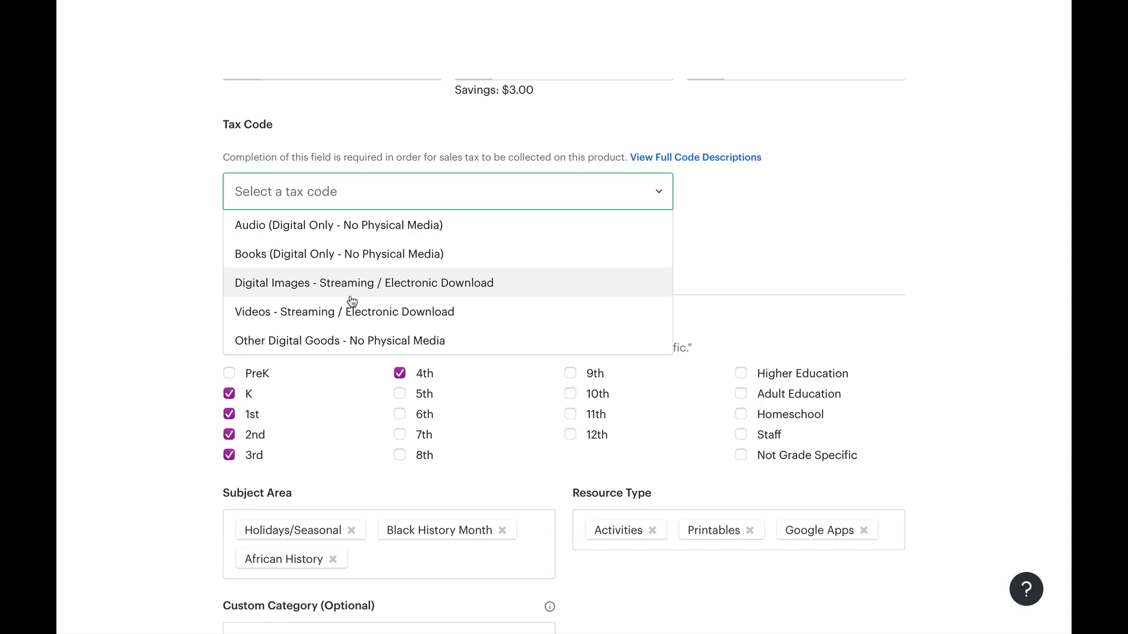
left_click(373, 290)
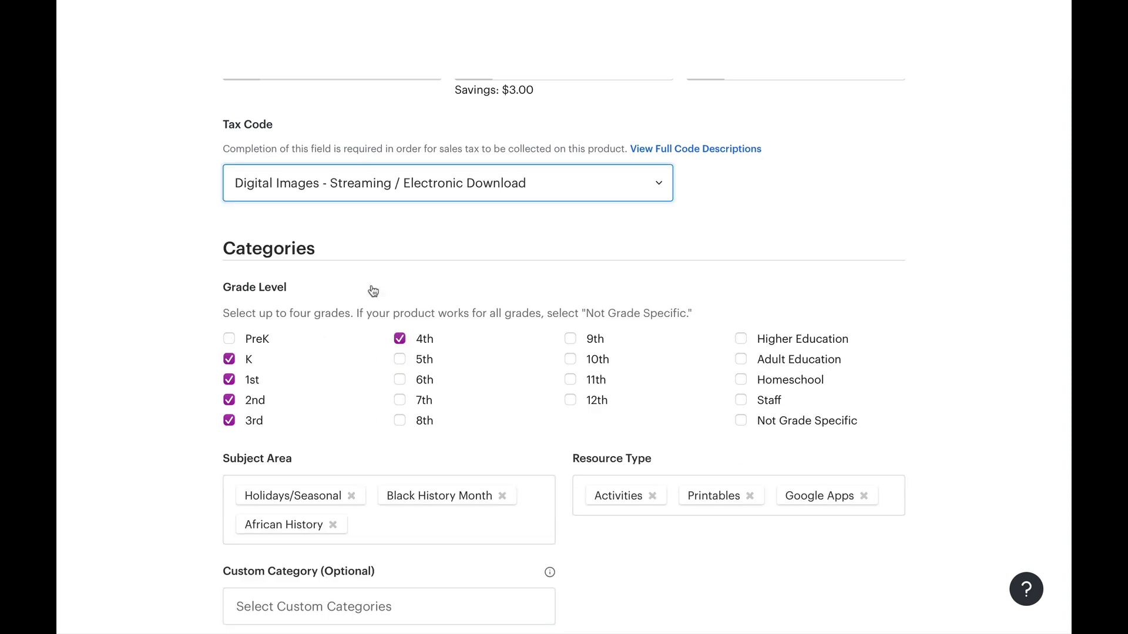
scroll(437, 214, "down", 20)
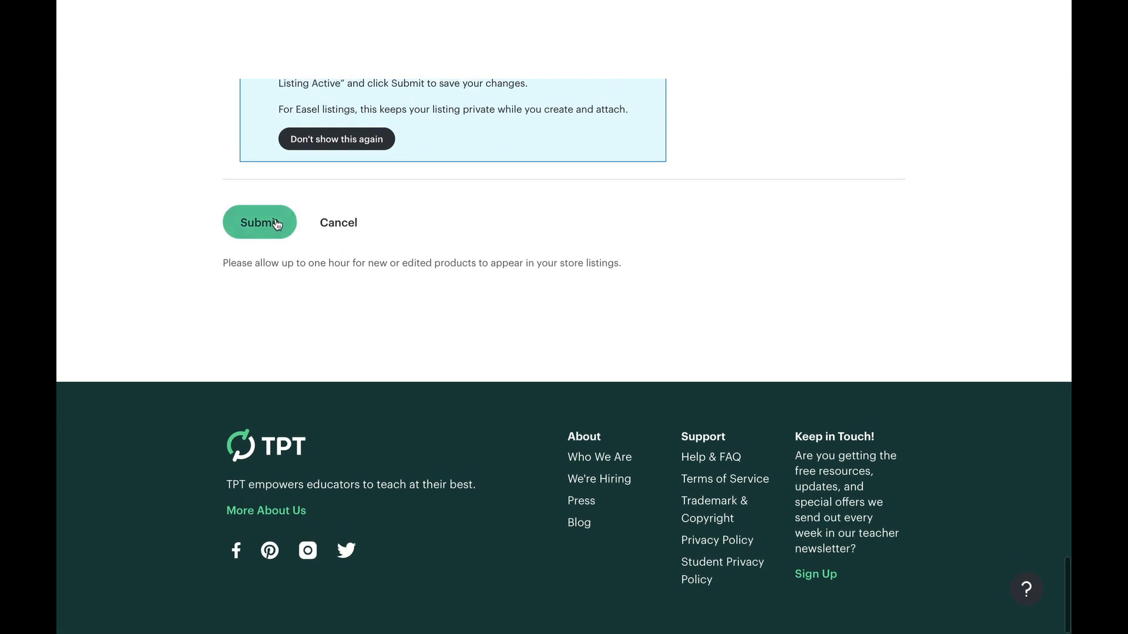
left_click(276, 224)
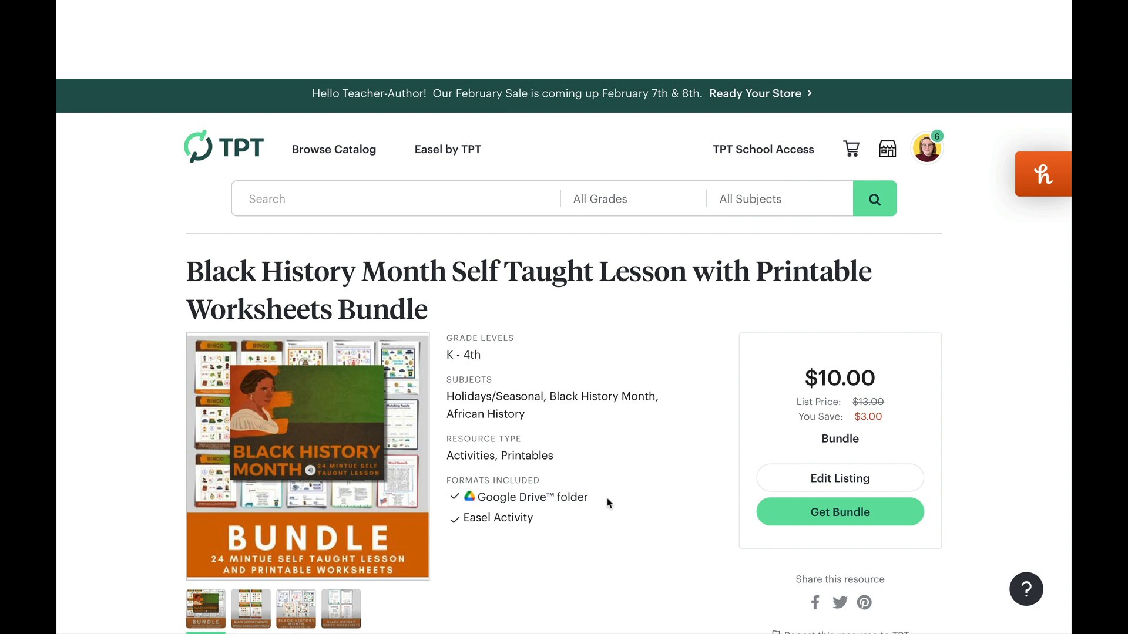
Review the published bundle page, checking its images, price, categories and the products included in the bundle
scroll(608, 502, "down", 2)
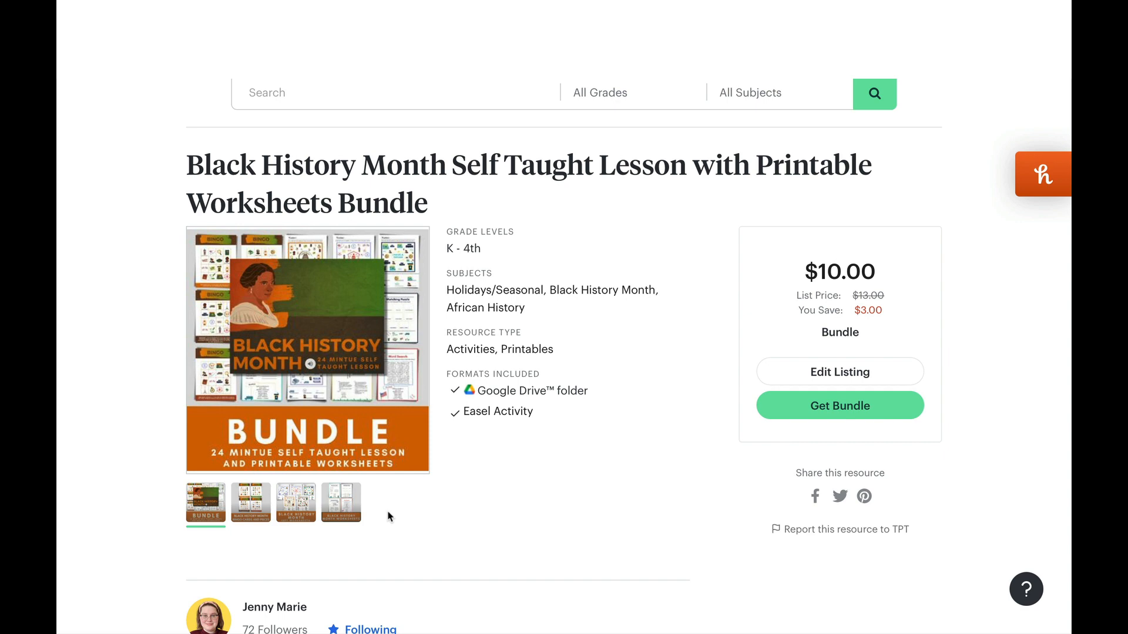
scroll(402, 537, "up", 1)
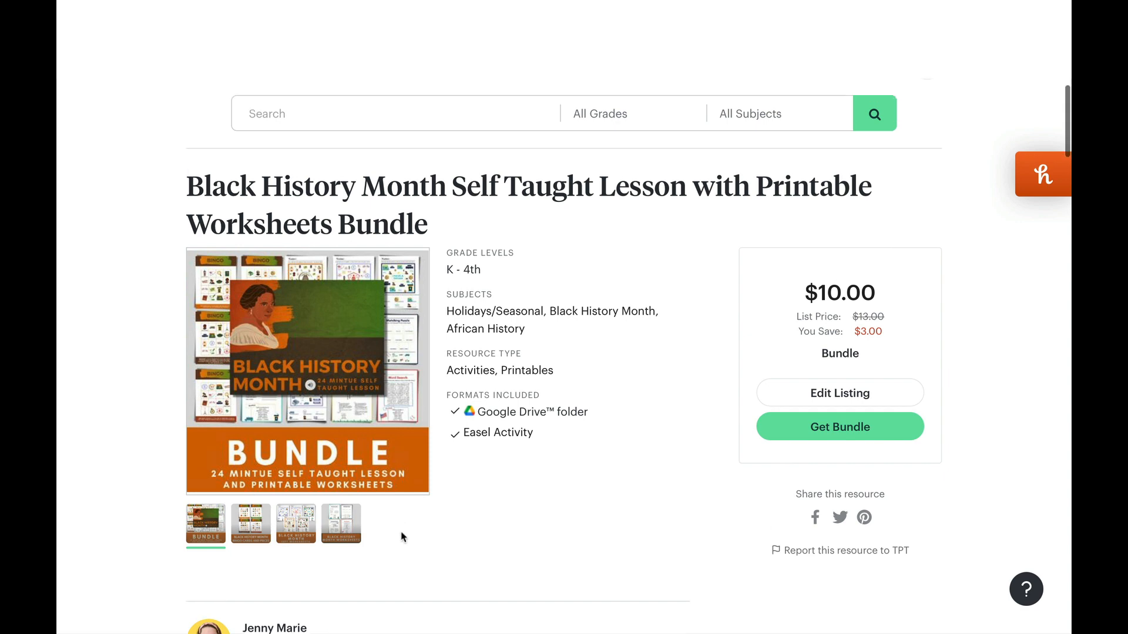
scroll(401, 536, "up", 1)
scroll(401, 536, "down", 1)
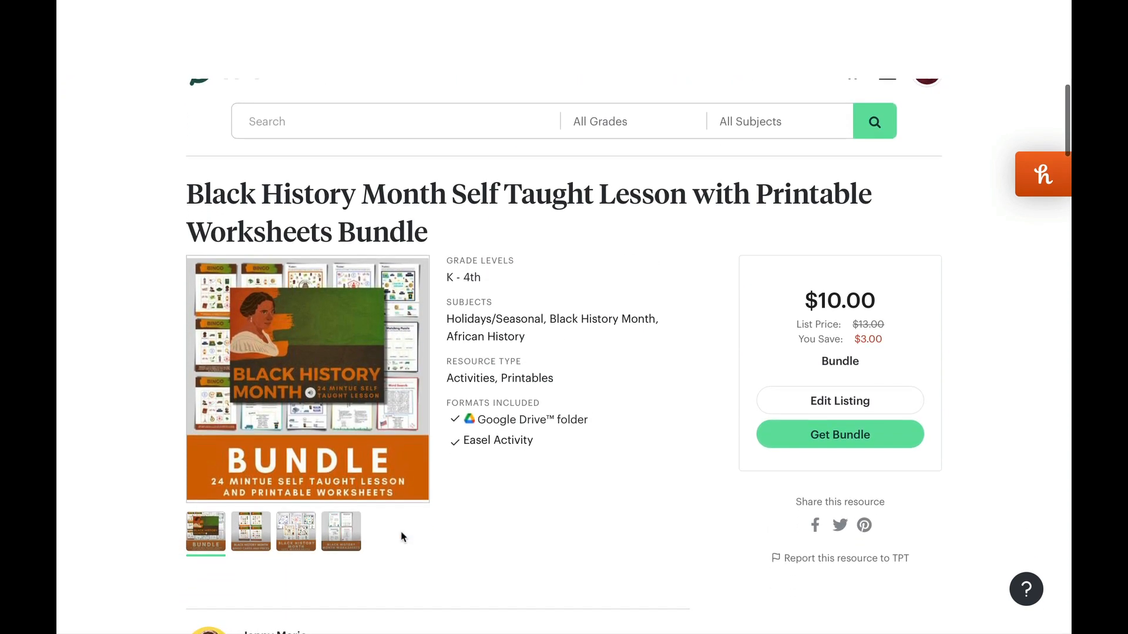
scroll(401, 536, "down", 3)
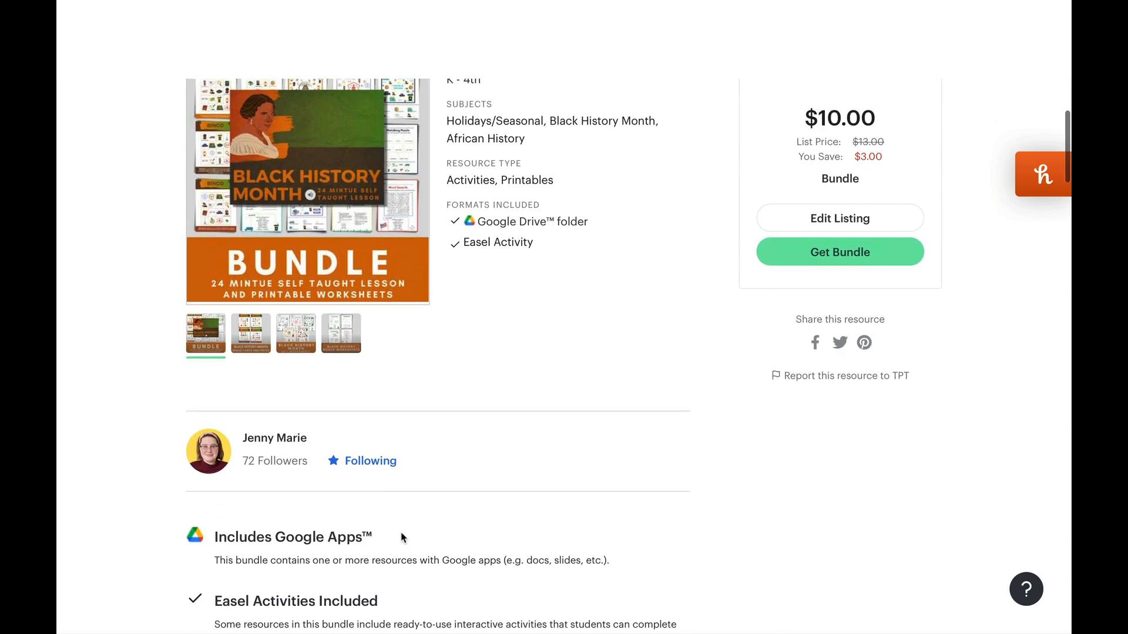
scroll(401, 536, "down", 6)
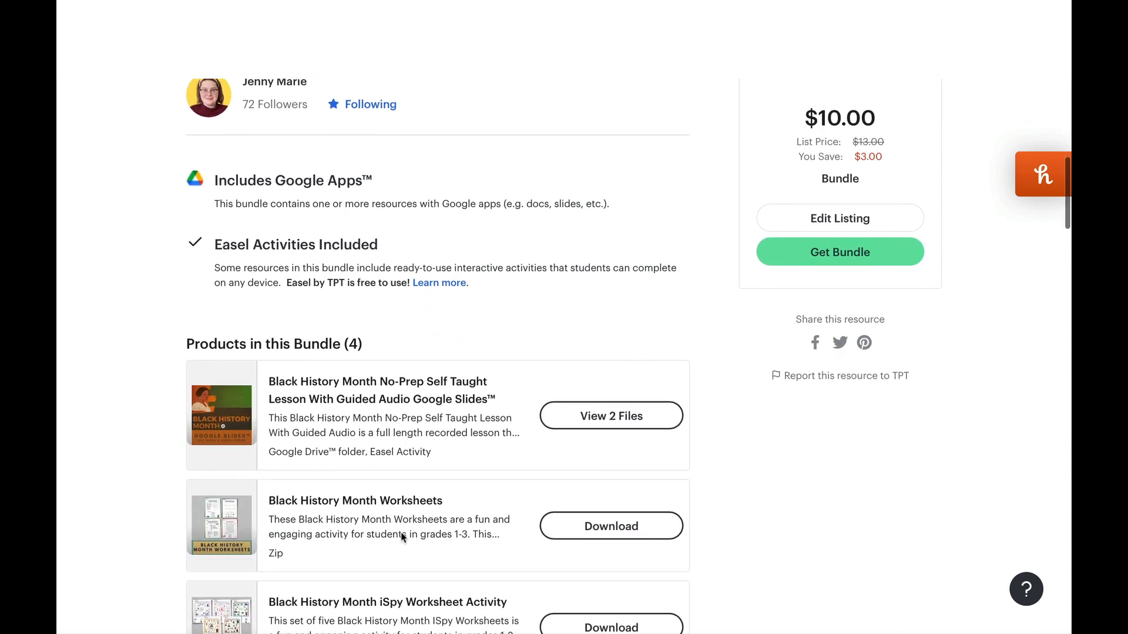
scroll(401, 537, "down", 3)
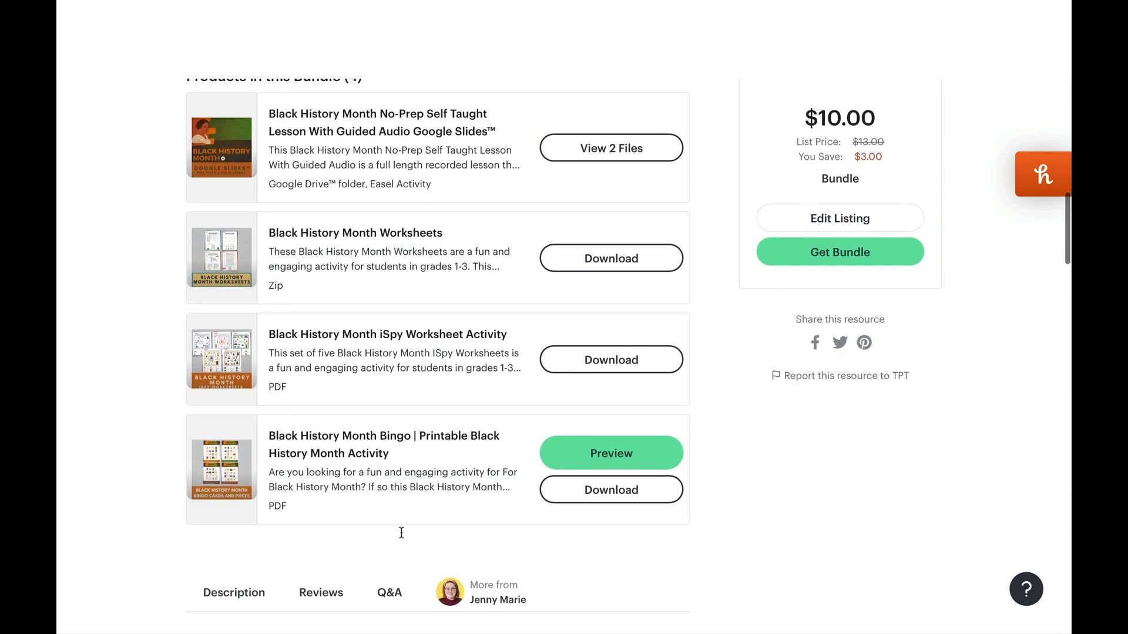
scroll(401, 537, "up", 14)
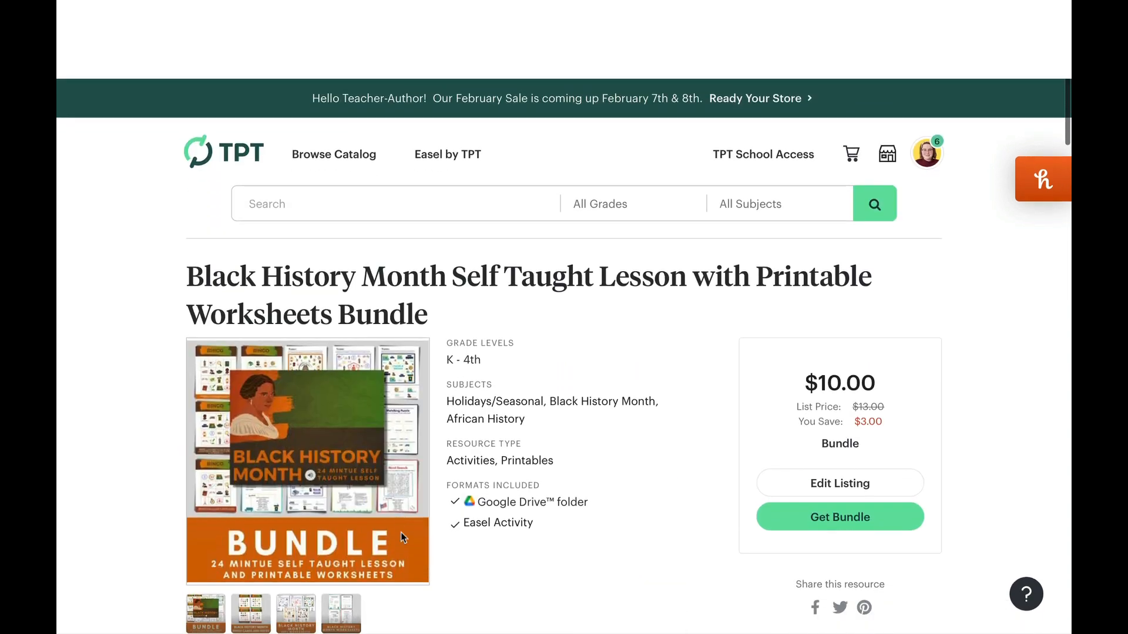